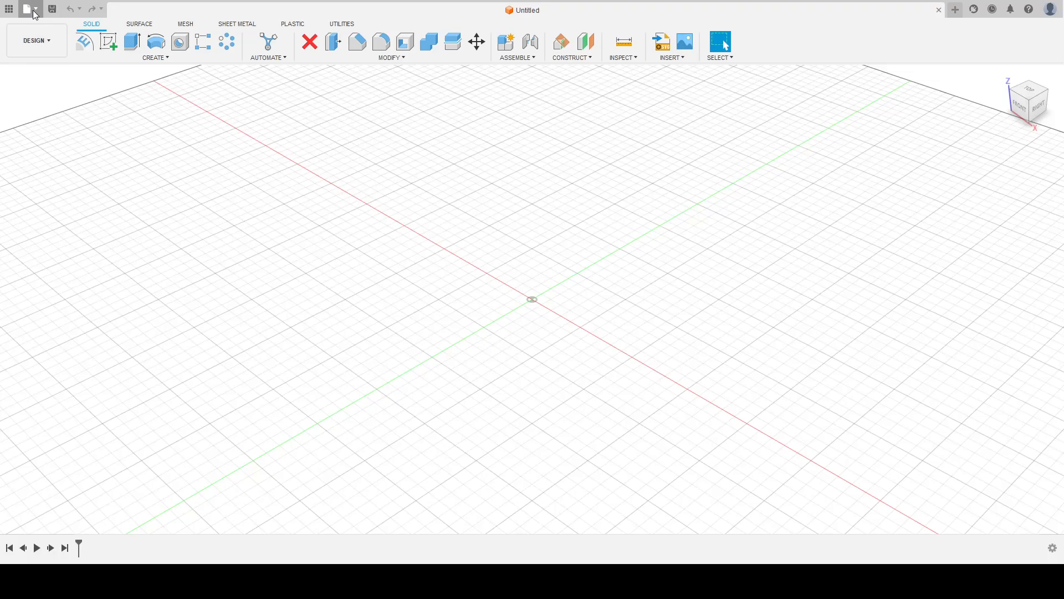
Create a new electronics design and add a new schematic to it.
left_click(49, 41)
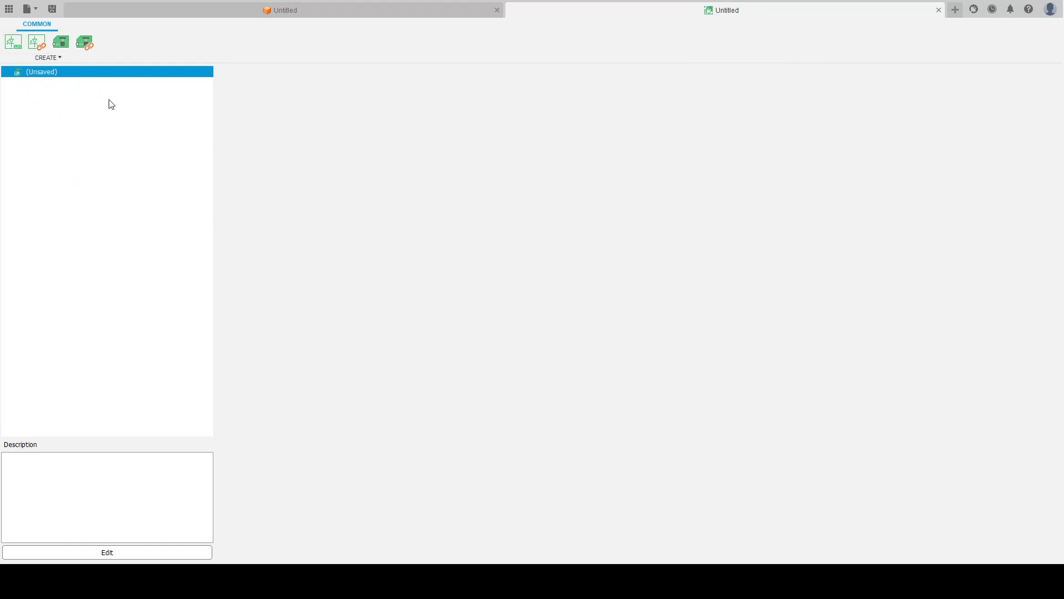
left_click(14, 41)
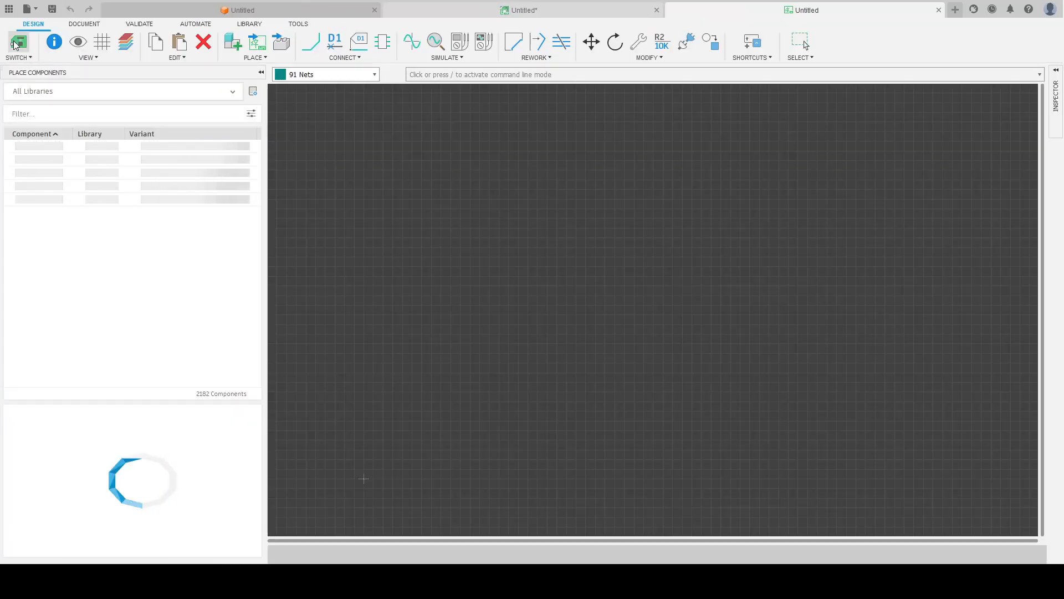
Compare the electronics design overview with its schematic by switching between the two documents, finishing in the schematic.
left_click(537, 9)
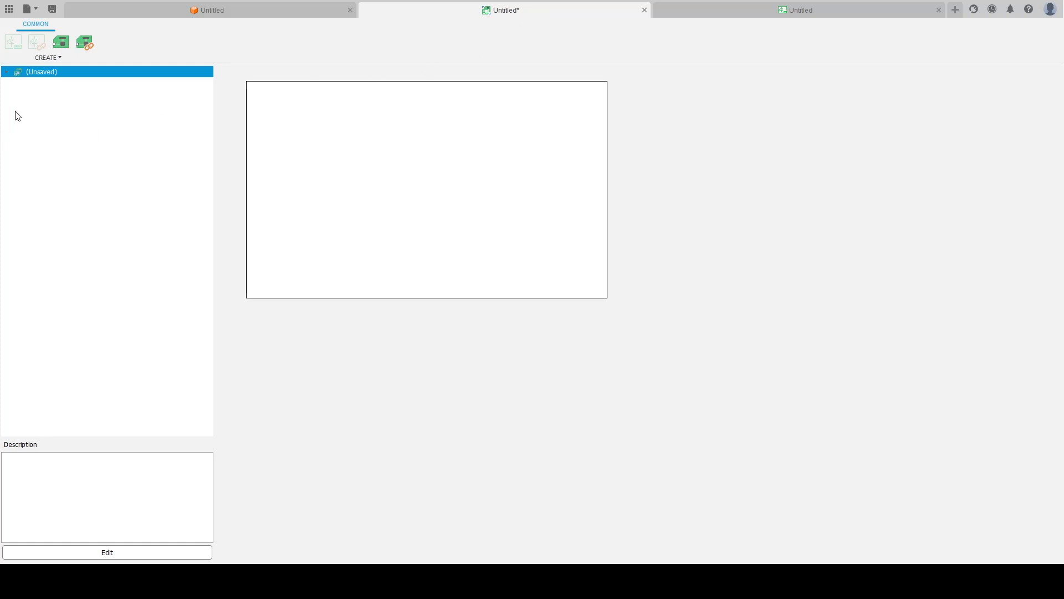
left_click(826, 14)
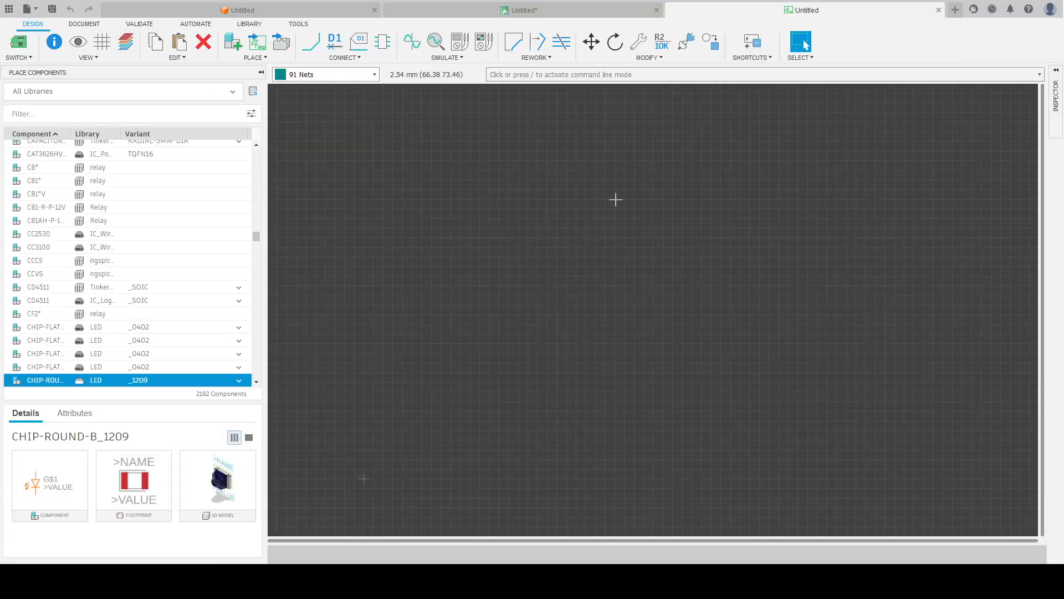
left_click(544, 10)
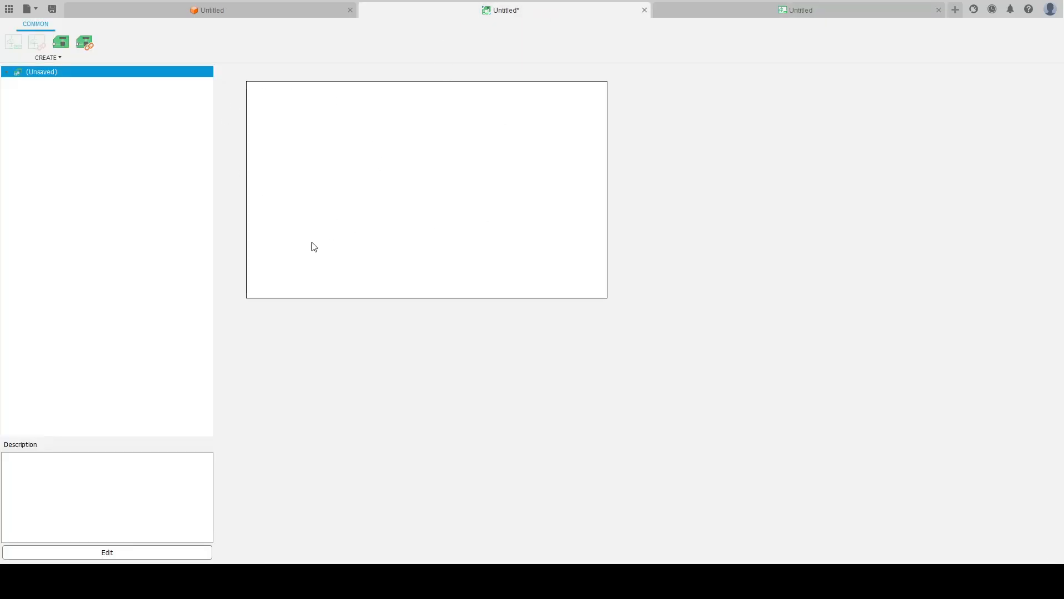
left_click(817, 11)
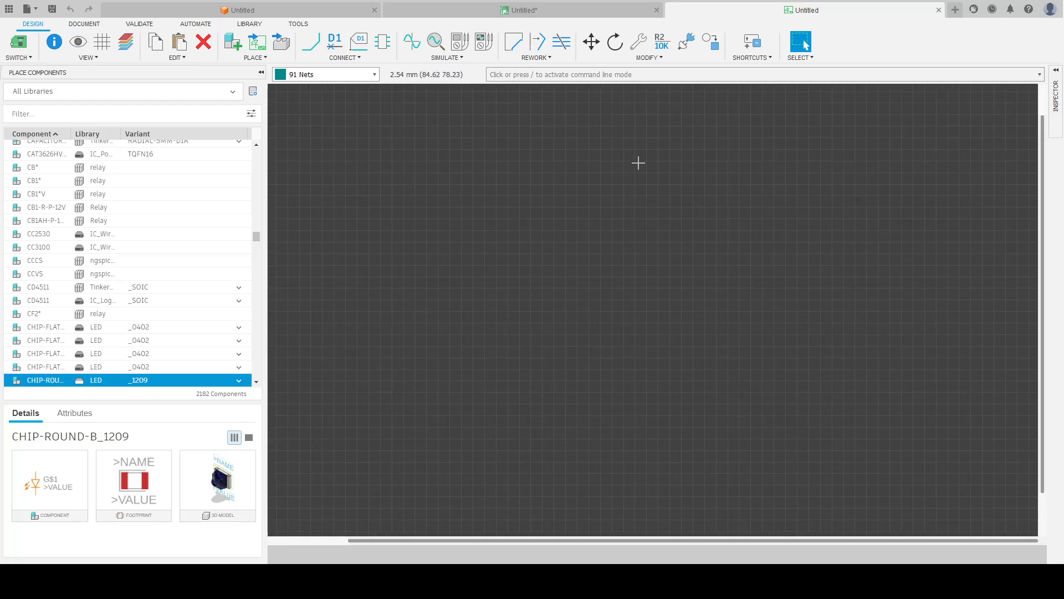
left_click(533, 10)
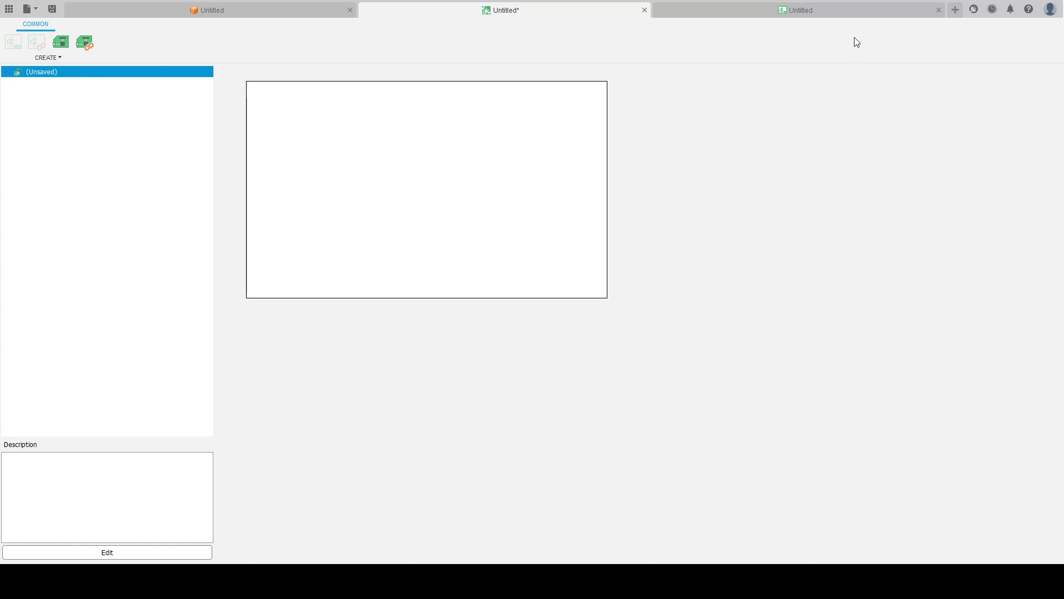
left_click(816, 7)
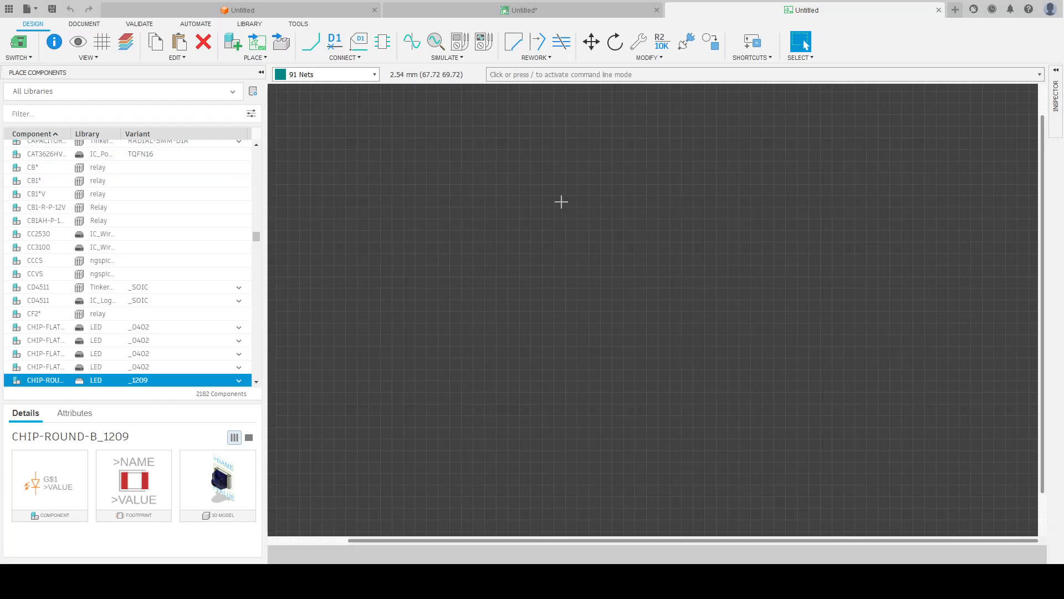
Search the component libraries for "led" and pick the CHIP-FLAT-B LED in the _0402 variant for placement.
type("led")
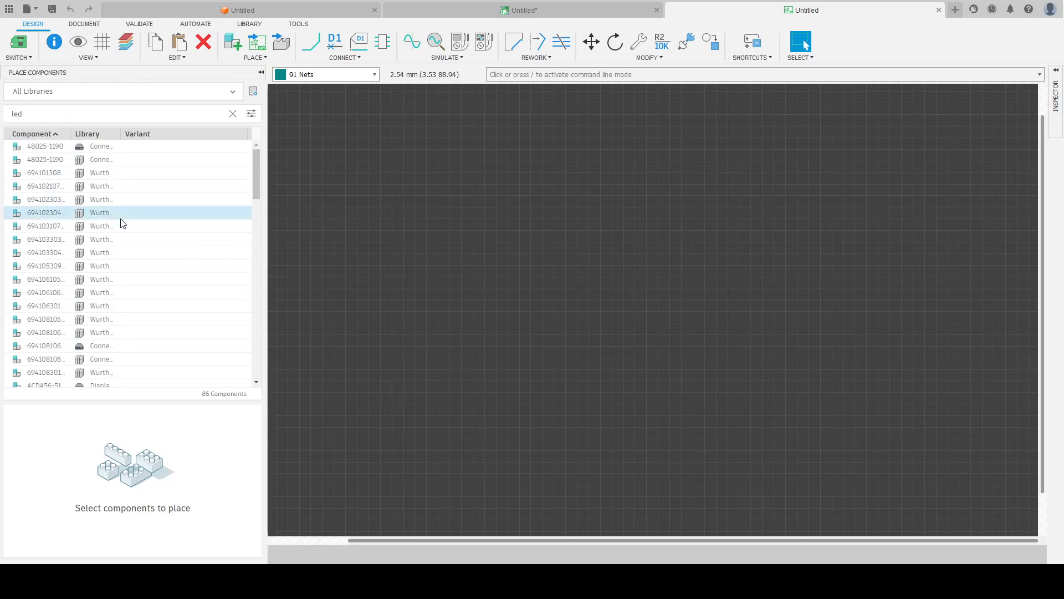
scroll(102, 288, "down", 3)
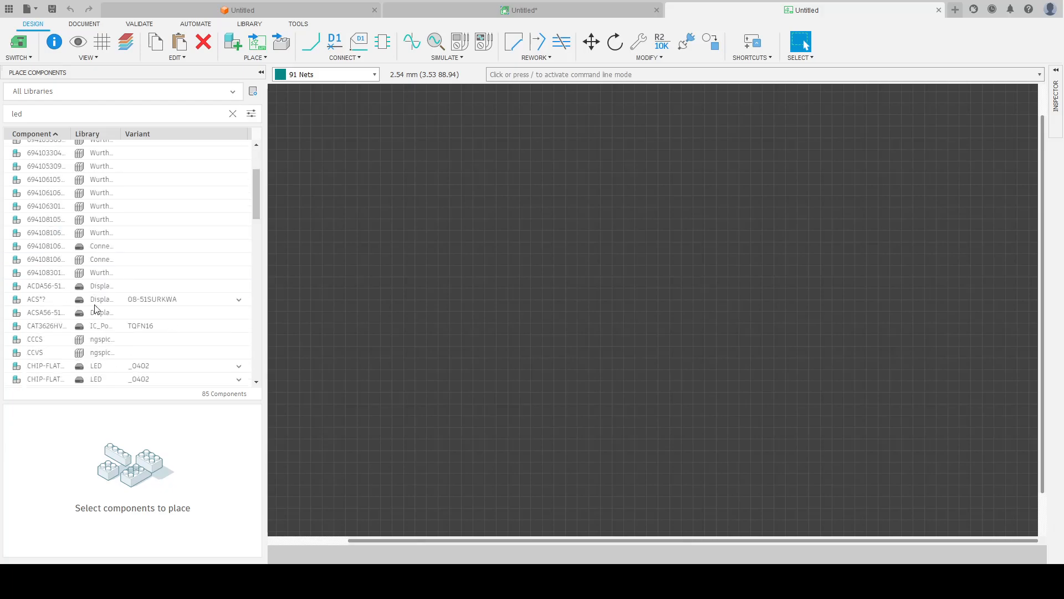
left_click(41, 365)
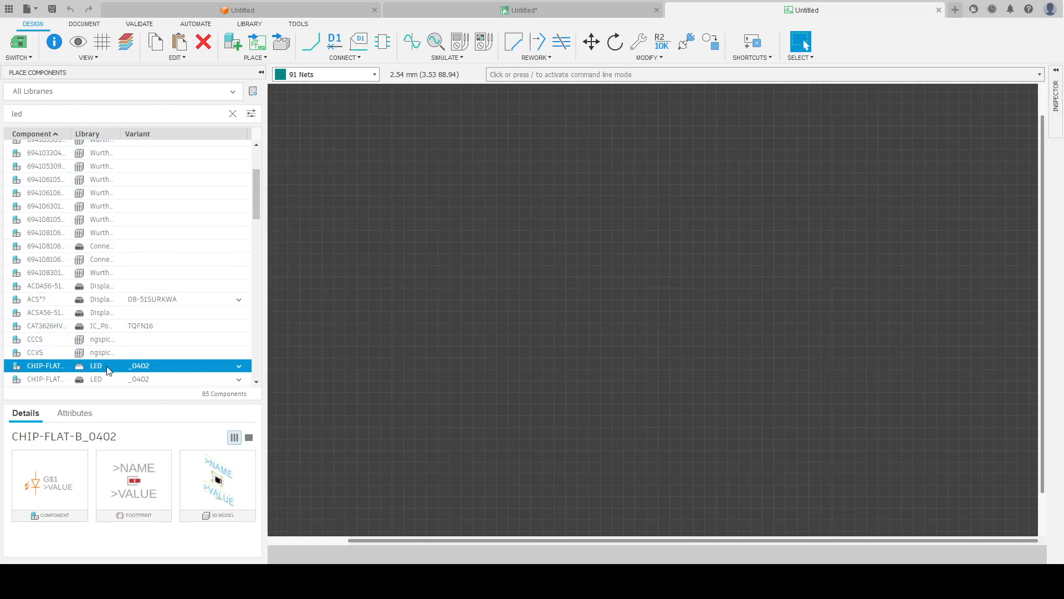
scroll(47, 370, "down", 1)
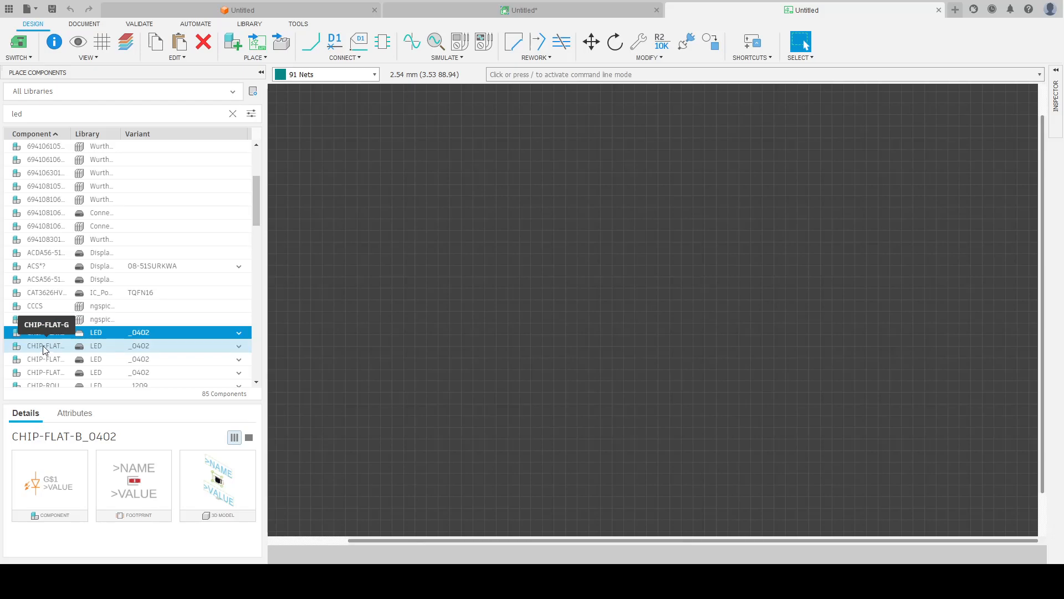
left_click(254, 92)
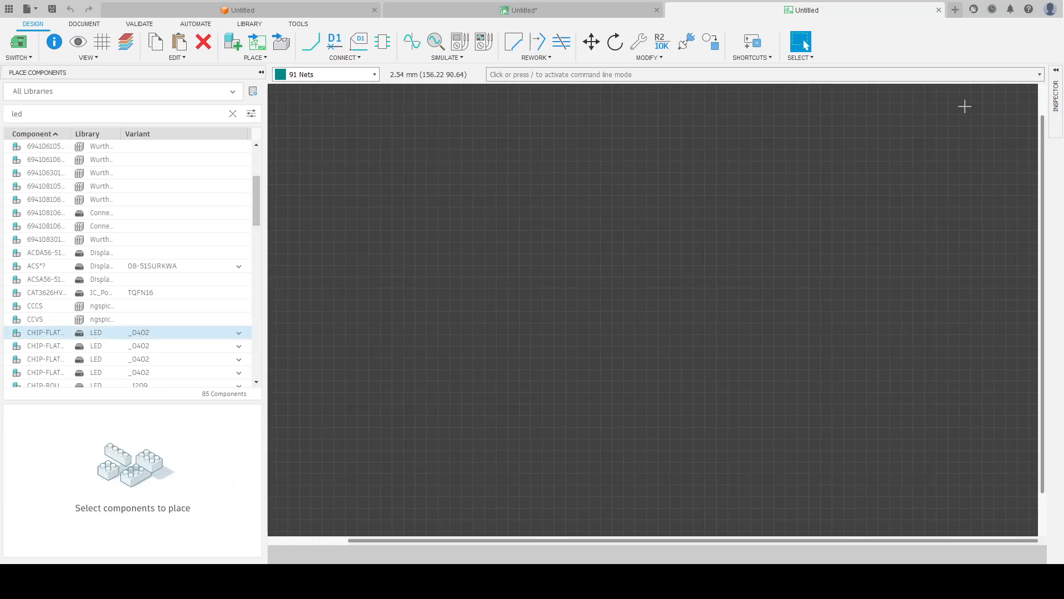
left_click(43, 333)
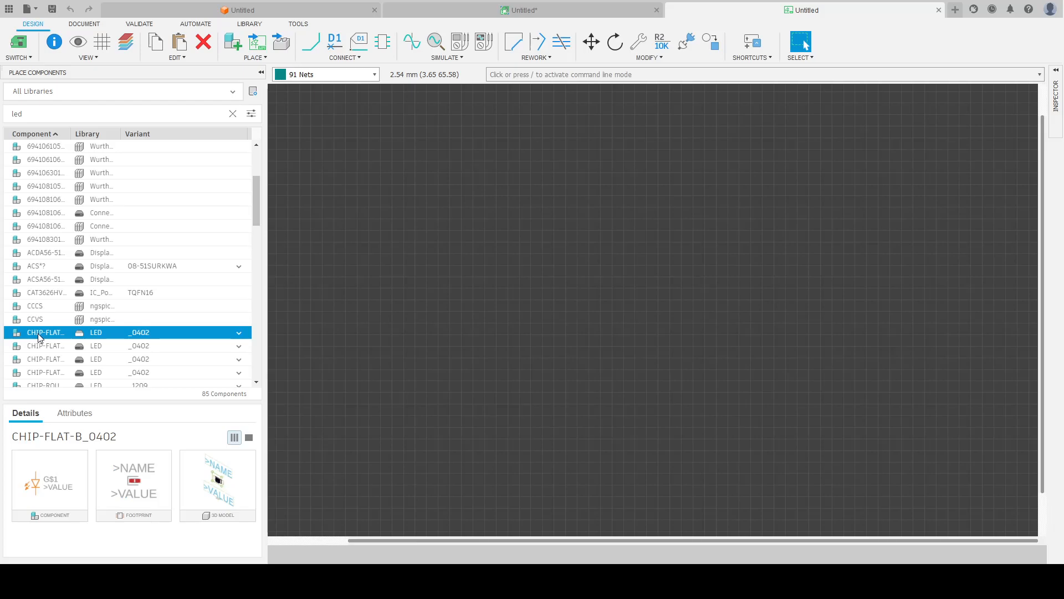
double_click(38, 333)
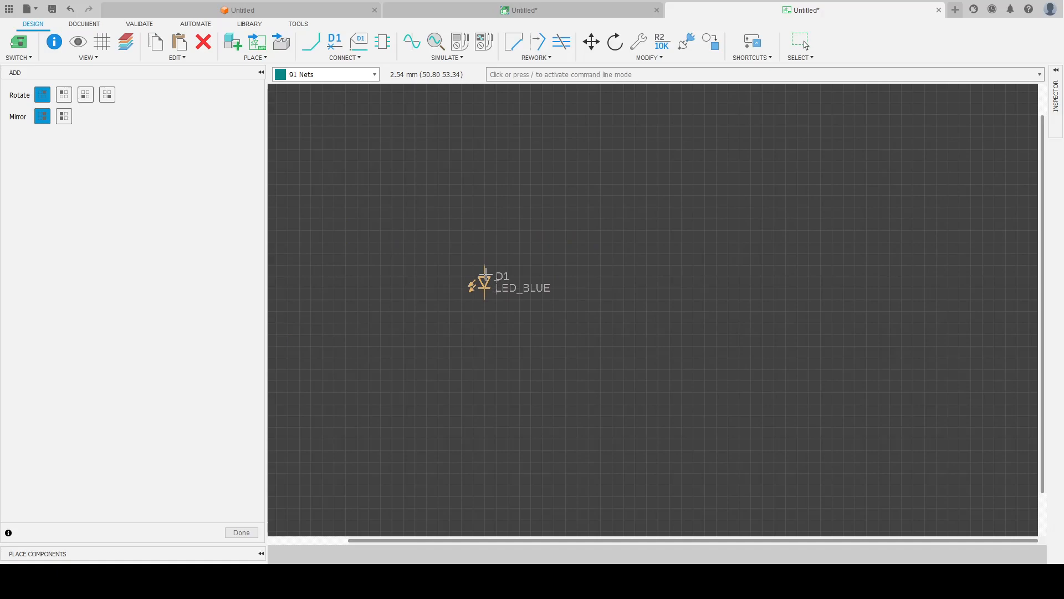
Place seven blue LEDs around the middle of the schematic, the last two on the same spot, and end placement.
left_click(634, 270)
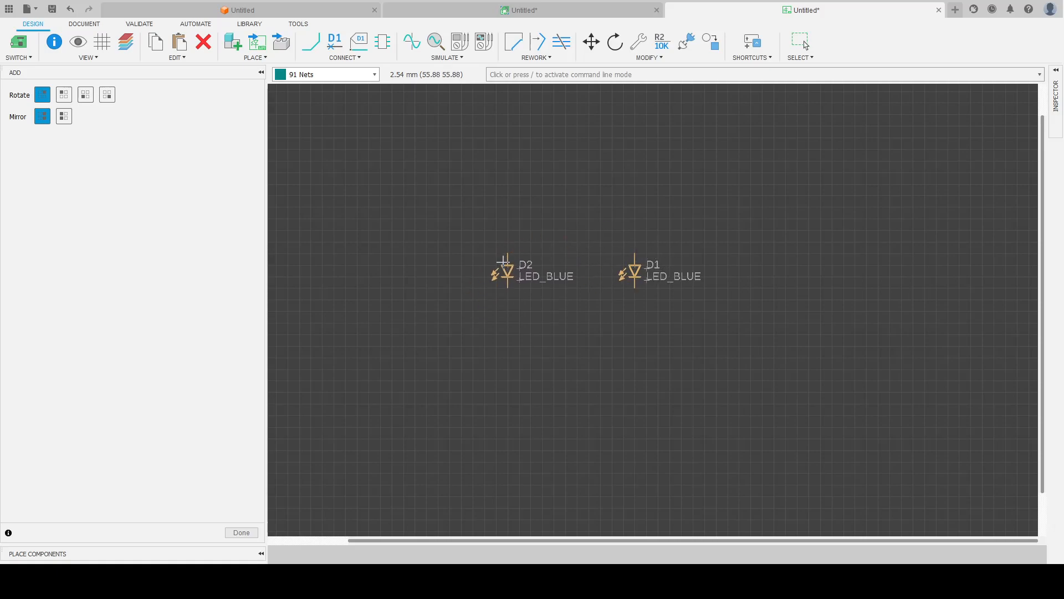
left_click(635, 351)
left_click(519, 422)
left_click(473, 375)
left_click(461, 305)
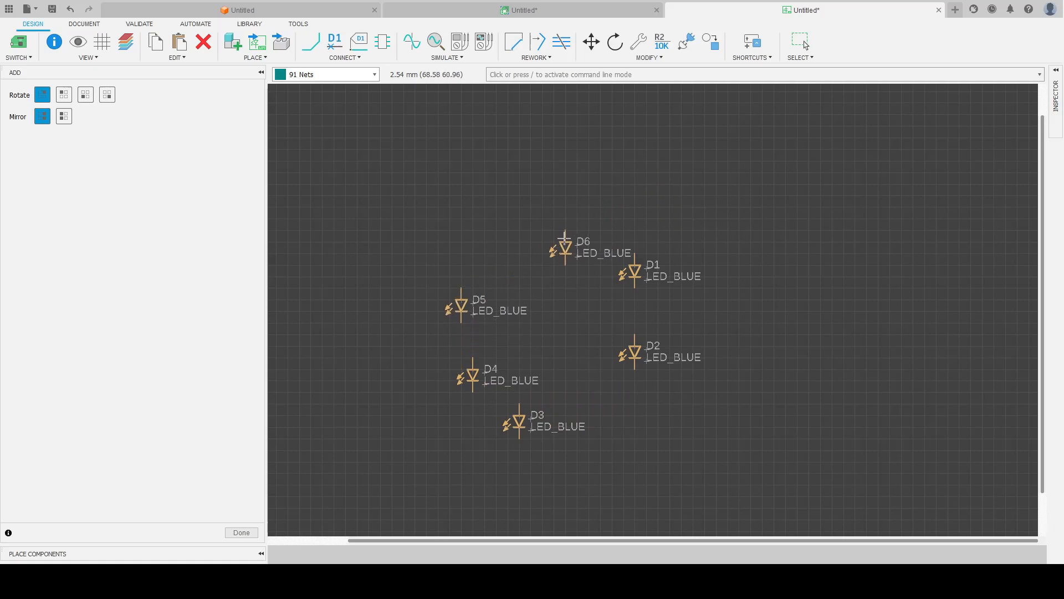
double_click(519, 213)
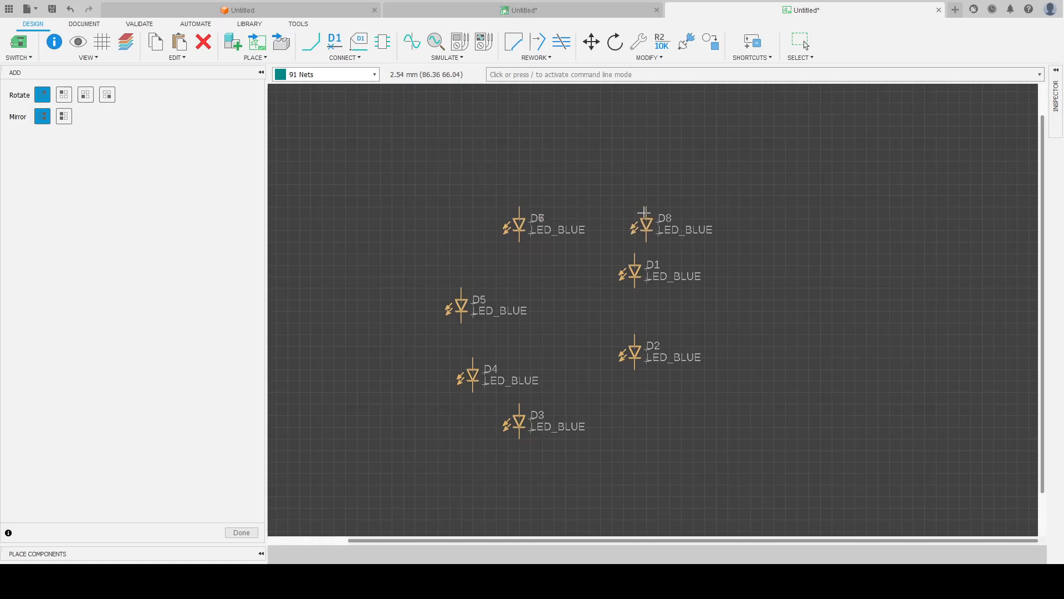
key("Escape")
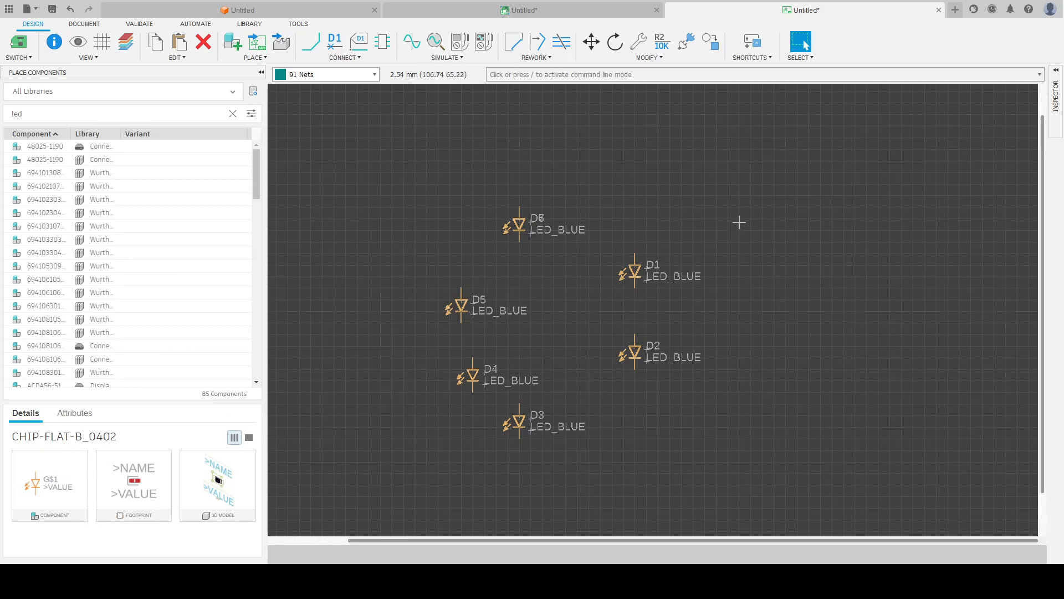
Delete LEDs D3 to D7 from the schematic.
left_click_drag(403, 196, 571, 499)
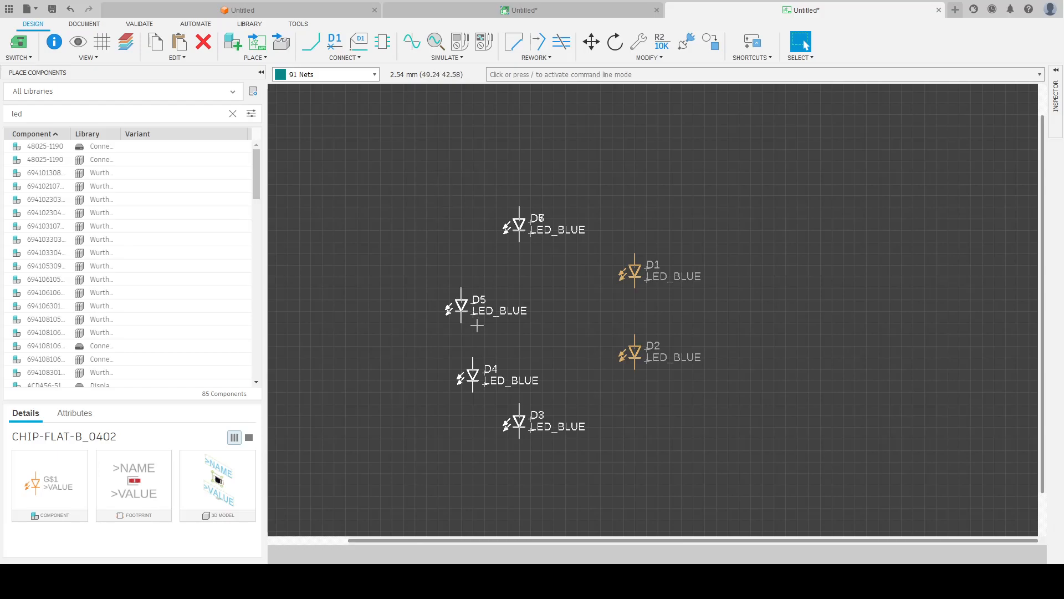
key("Delete")
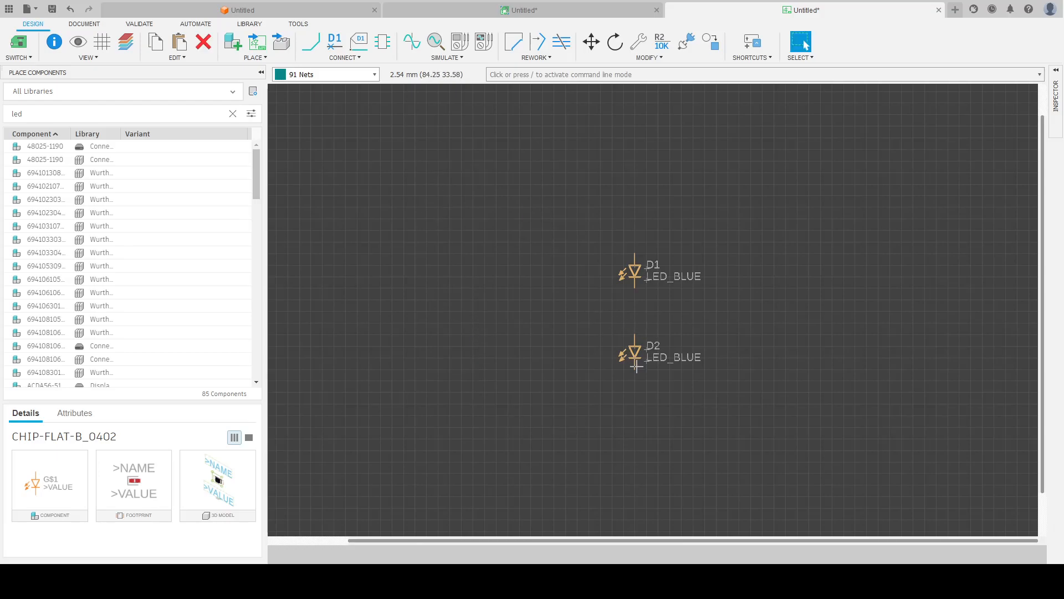
Examine the D1 and D2 symbols up close, checking where D1's body, label and origin cross can be grabbed.
left_click(634, 348)
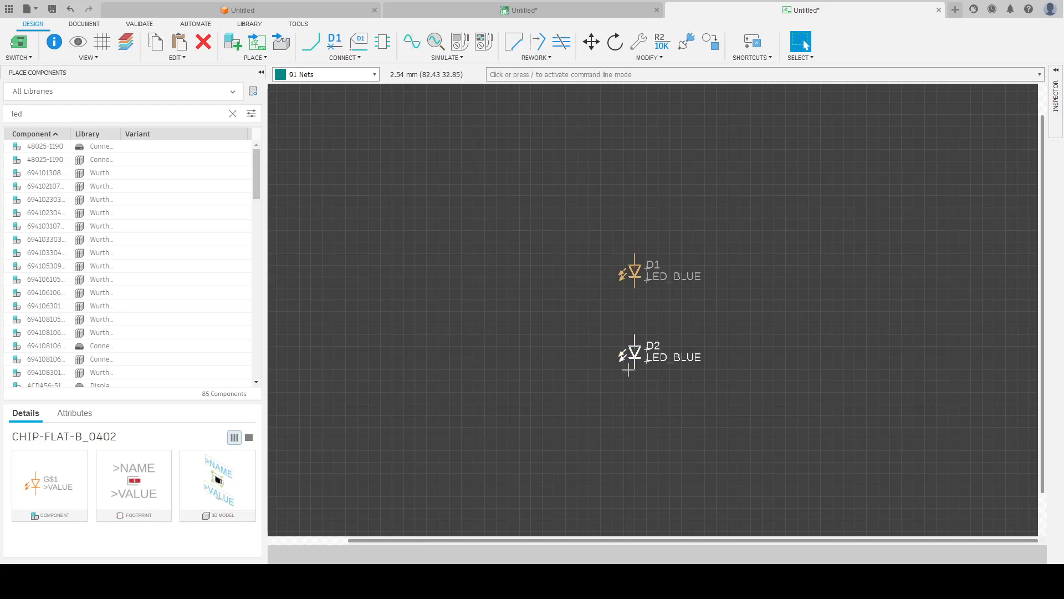
mouse_move(636, 282)
left_mouse_down()
mouse_move(636, 351)
mouse_move(636, 273)
left_mouse_up()
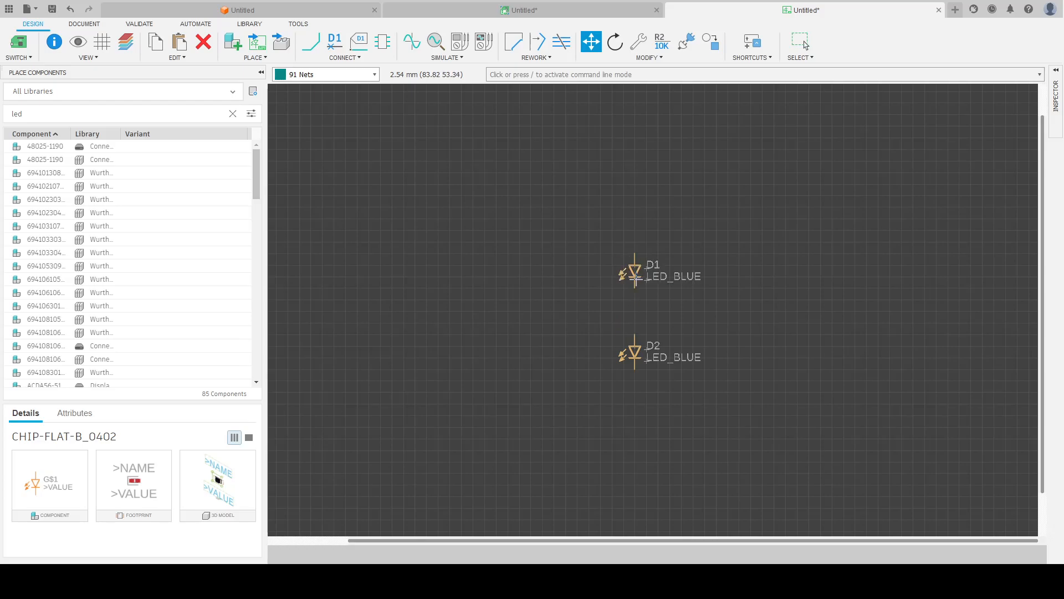
key("Escape")
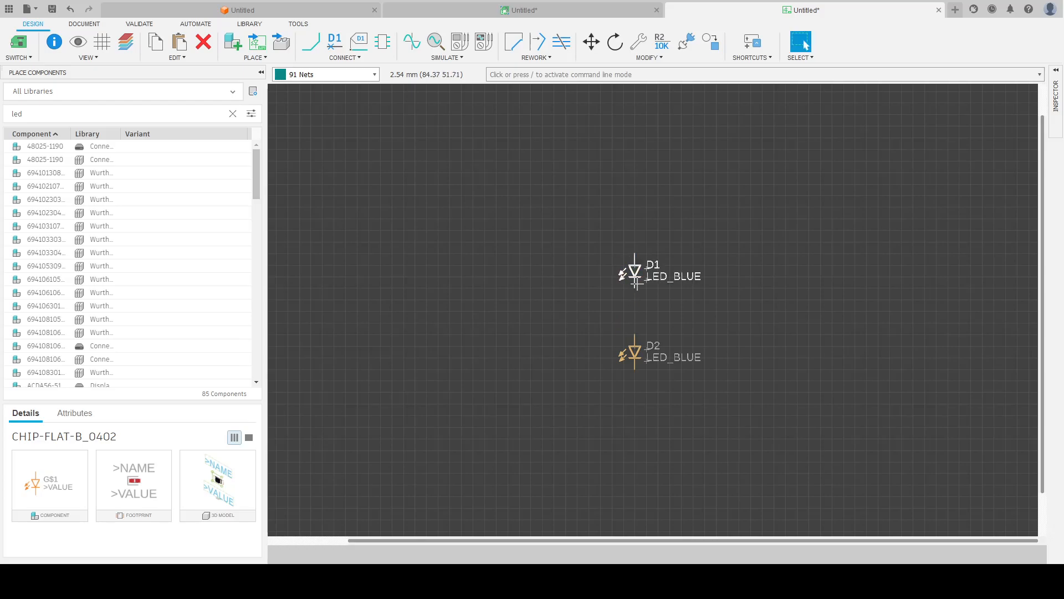
scroll(634, 354, "up", 3)
scroll(634, 355, "up", 3)
scroll(638, 354, "down", 5)
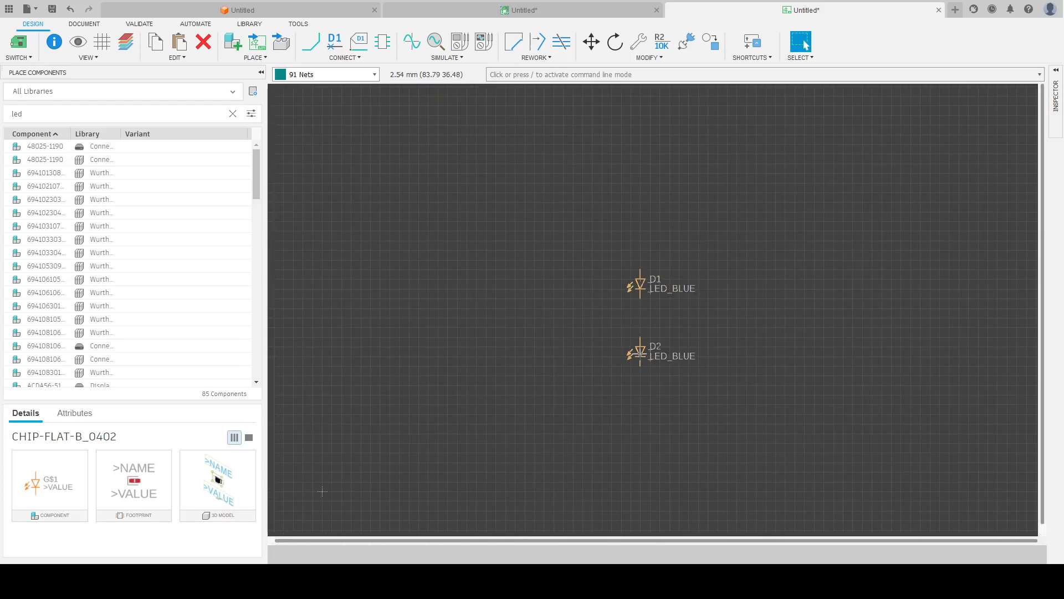
scroll(633, 310, "up", 3)
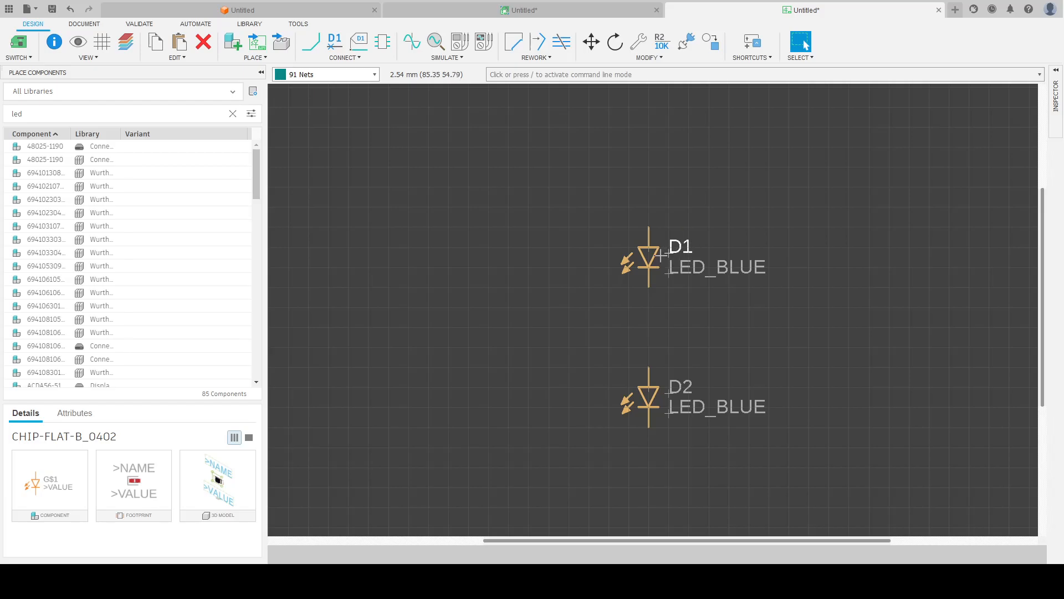
scroll(627, 264, "down", 3)
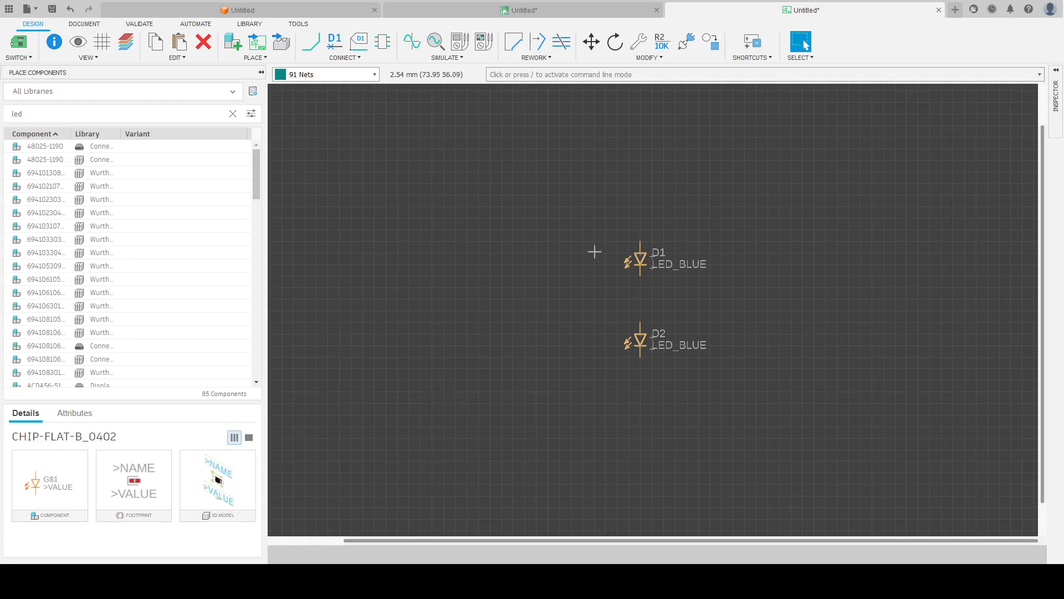
mouse_move(648, 256)
left_mouse_down()
mouse_move(488, 220)
mouse_move(647, 259)
mouse_move(652, 236)
mouse_move(655, 248)
left_mouse_up()
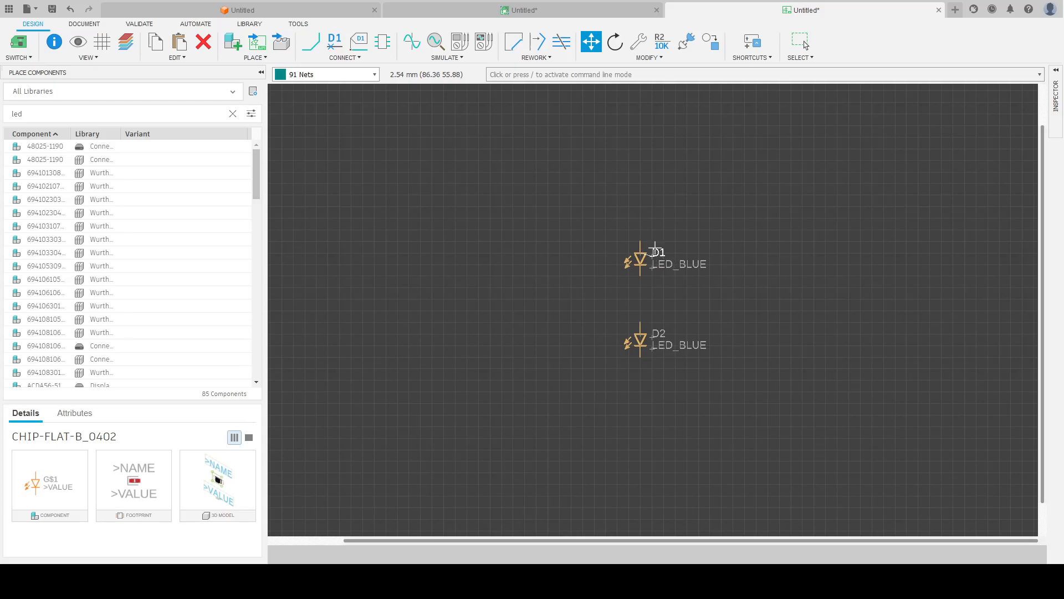
key("Escape")
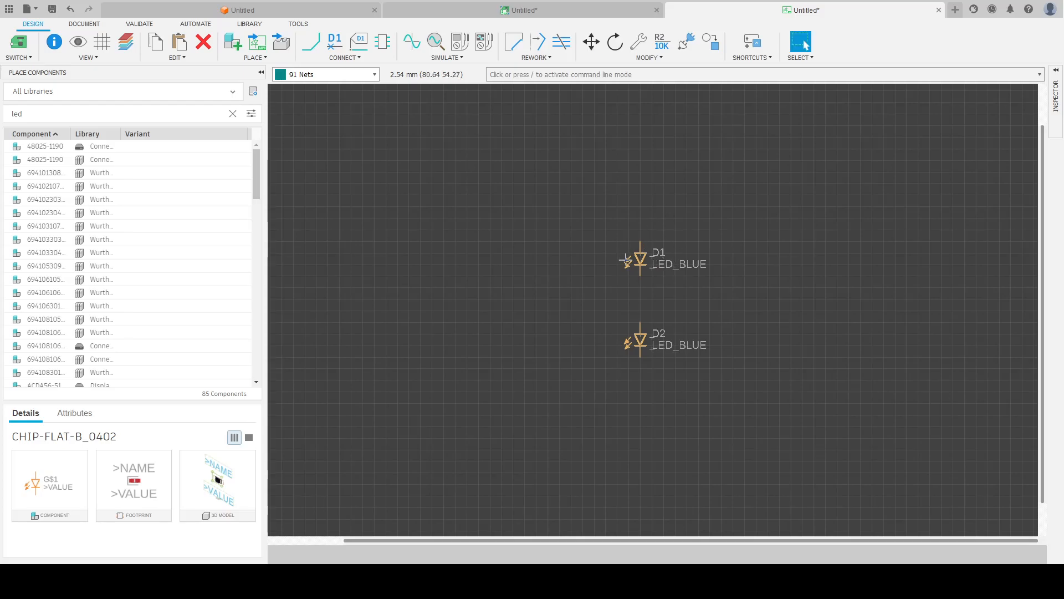
scroll(638, 259, "up", 4)
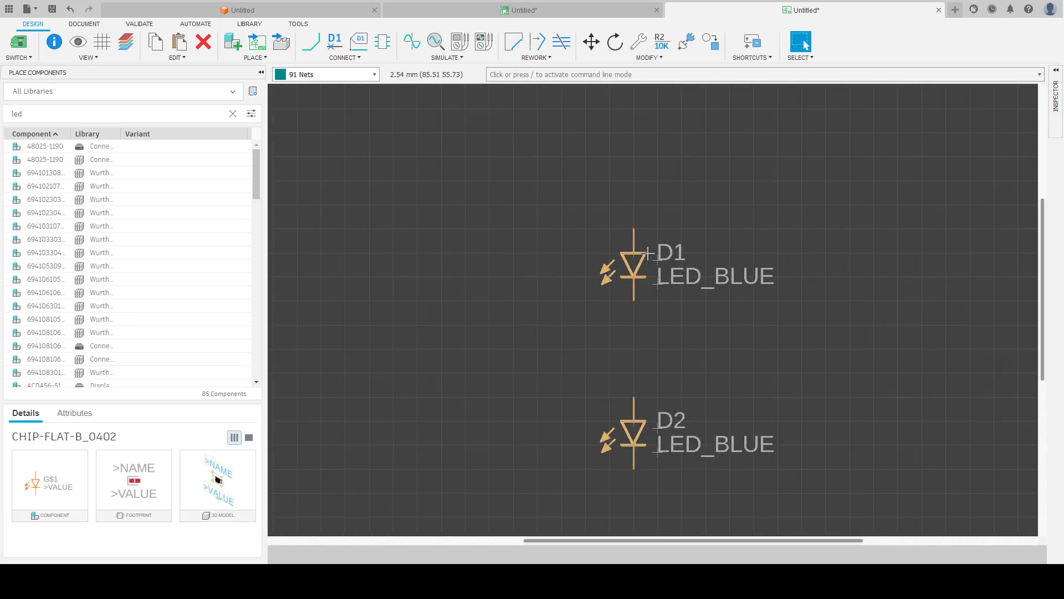
scroll(625, 262, "up", 1)
scroll(626, 260, "down", 1)
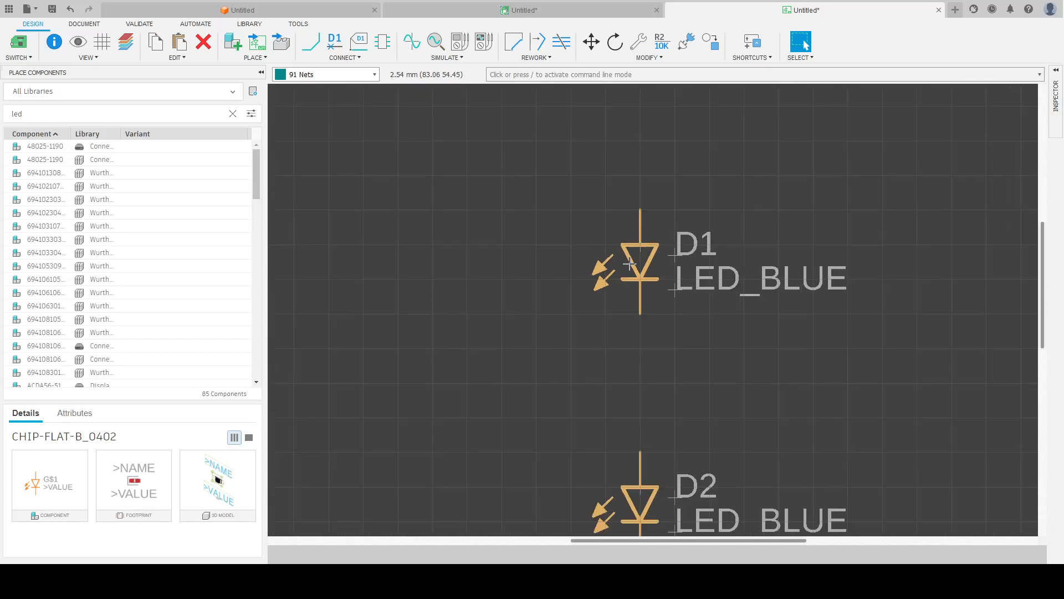
scroll(637, 252, "up", 3)
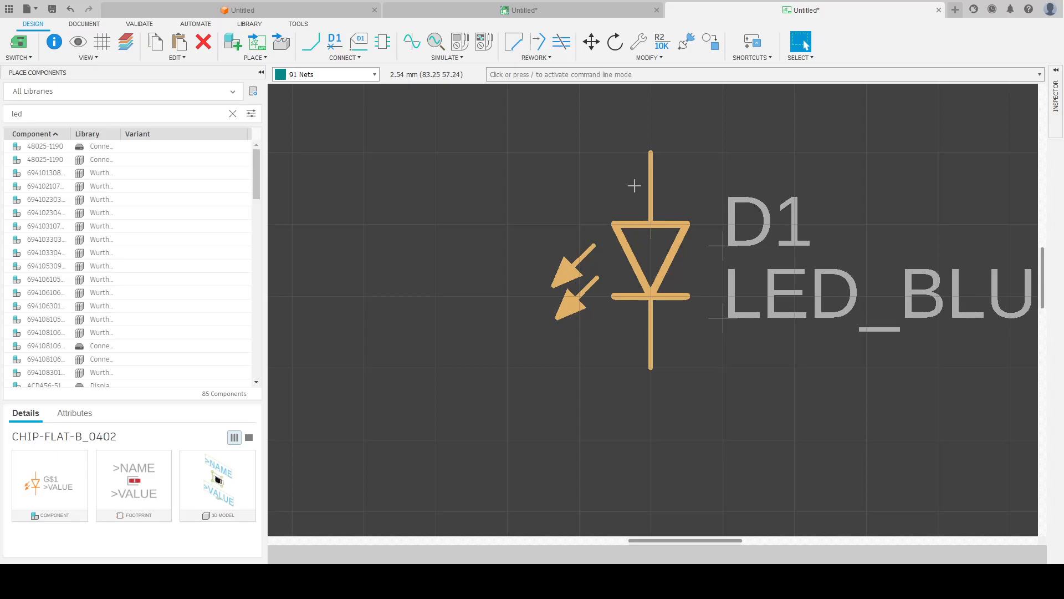
scroll(604, 284, "down", 2)
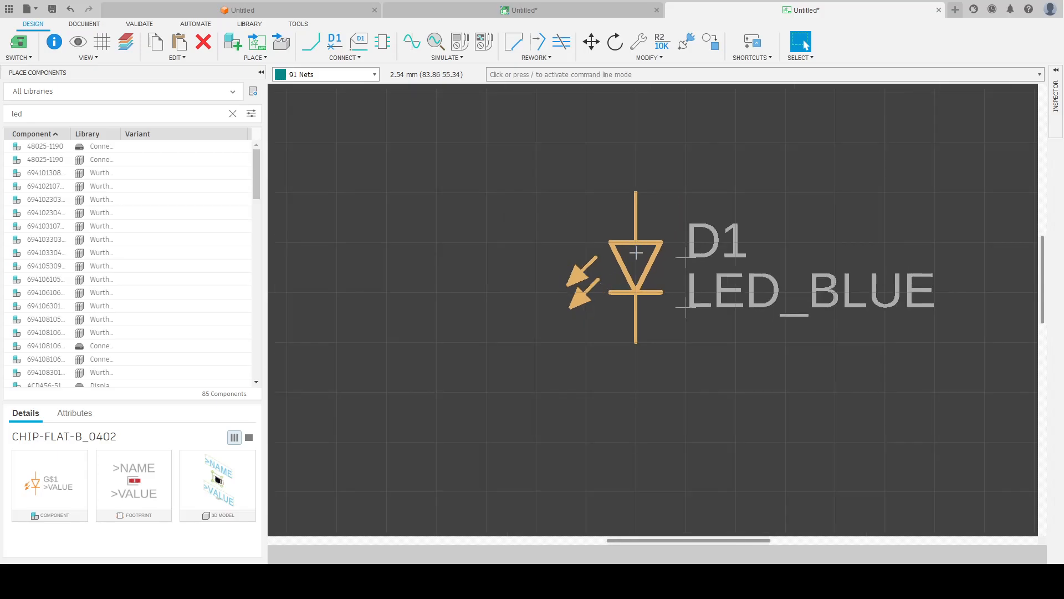
scroll(635, 242, "down", 2)
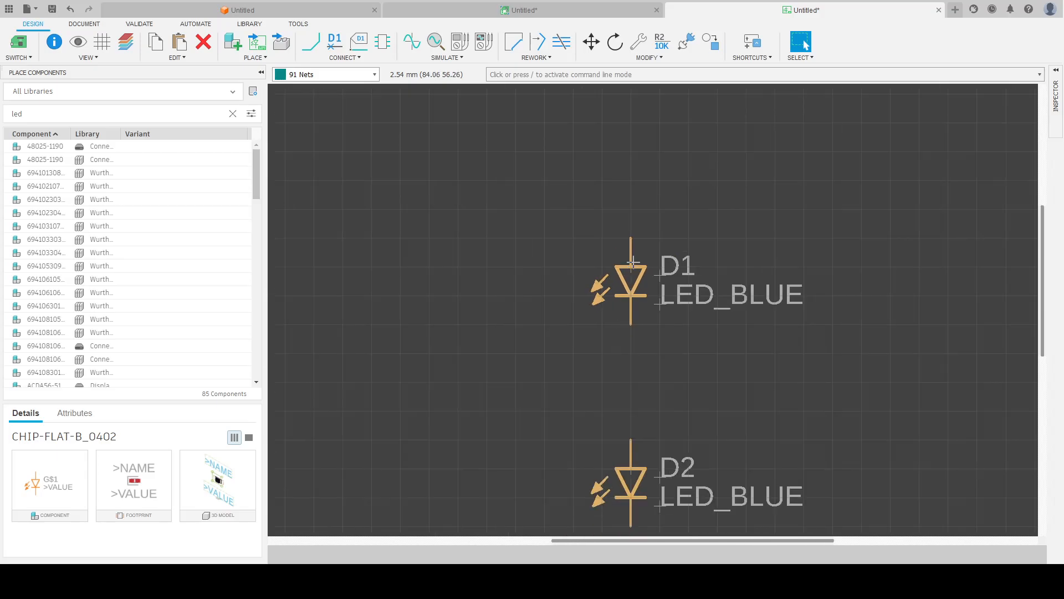
Move LED D1 by its origin about 2.54 mm up and 2.54 mm left.
left_click_drag(632, 268, 608, 253)
key("Escape")
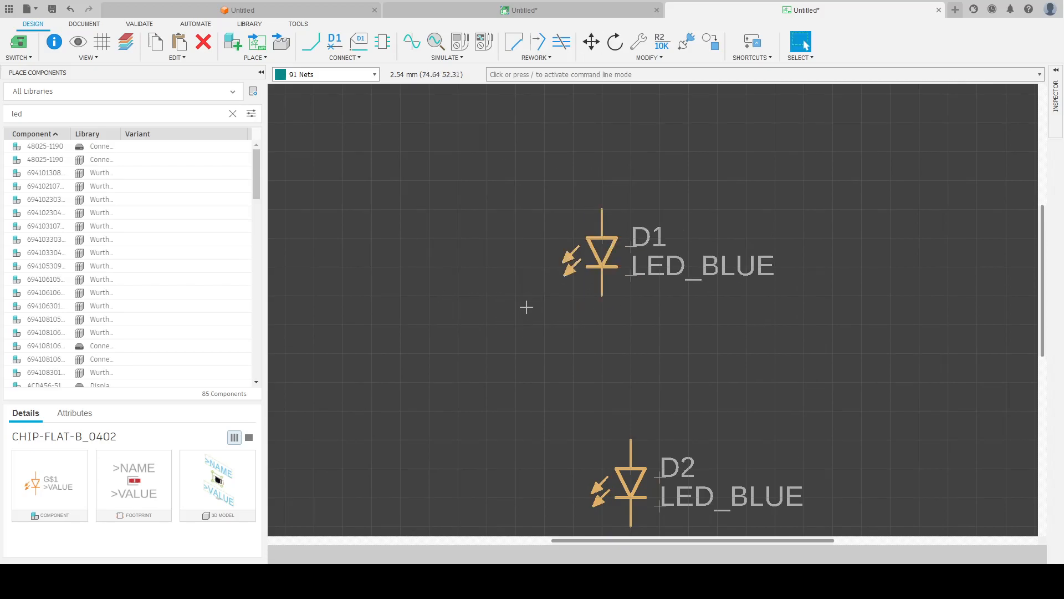
Delete LED D2 from the schematic.
scroll(509, 240, "down", 2)
left_click_drag(527, 333, 656, 413)
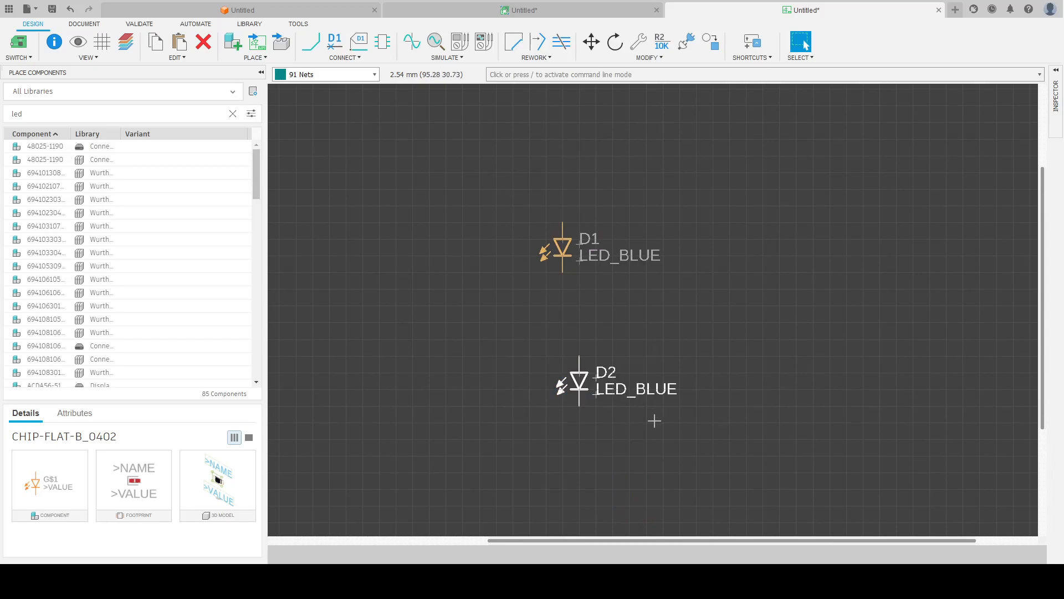
key("Delete")
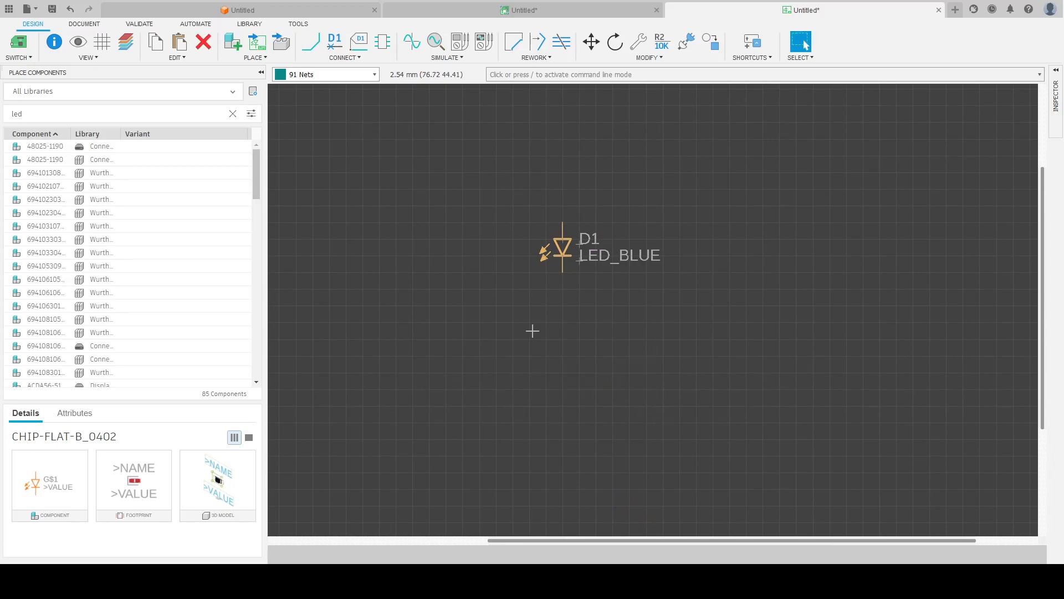
Search the libraries for battery and place one COIN-CELL-SMT-3P-3012-BR1616 holder beside D1, rotated so its positive pin points up.
left_click_drag(63, 115, 6, 108)
type("battery")
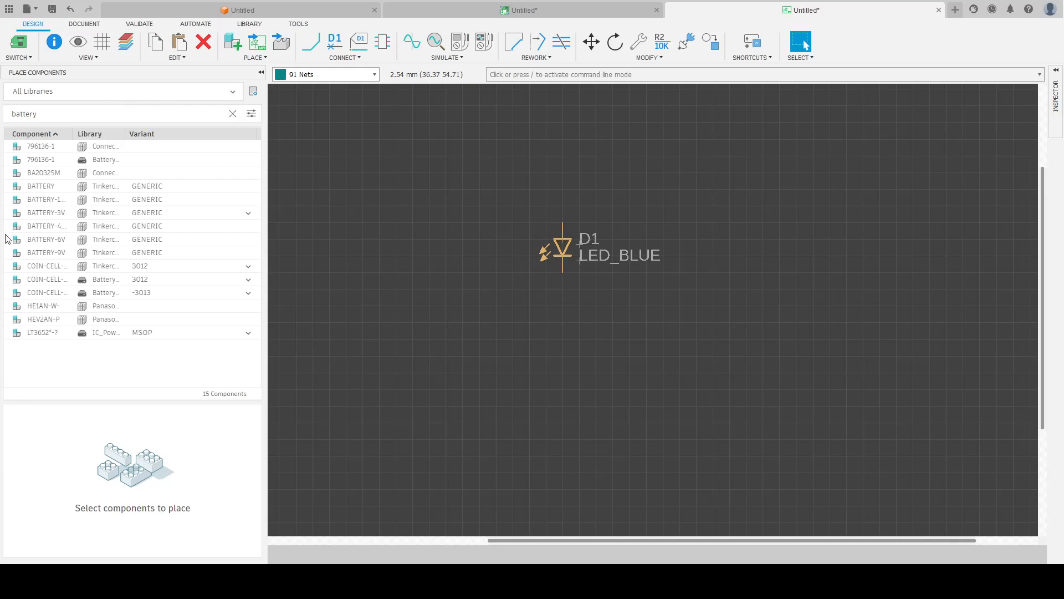
left_click(31, 281)
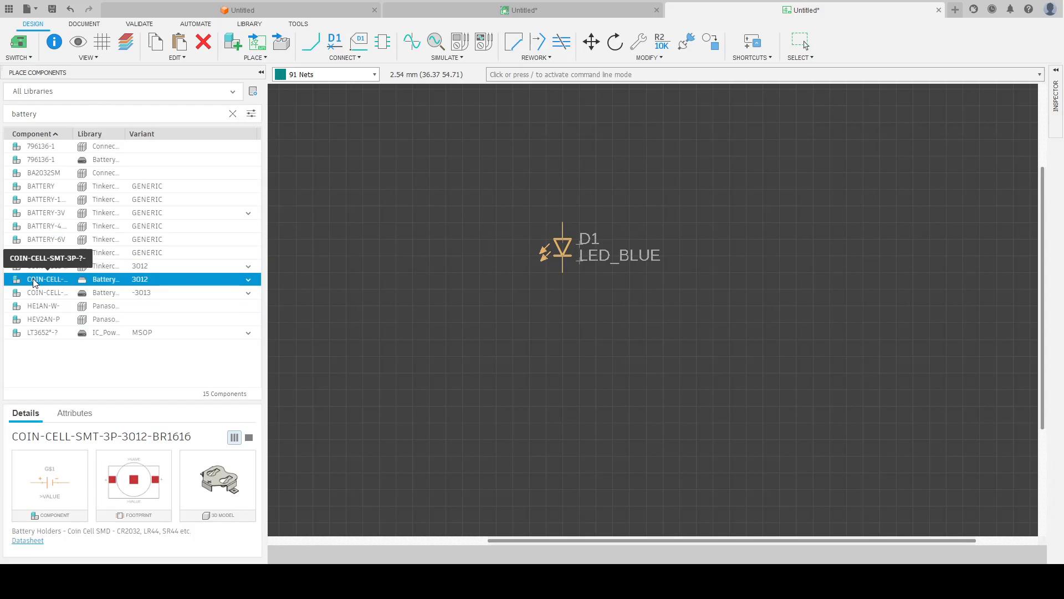
double_click(34, 280)
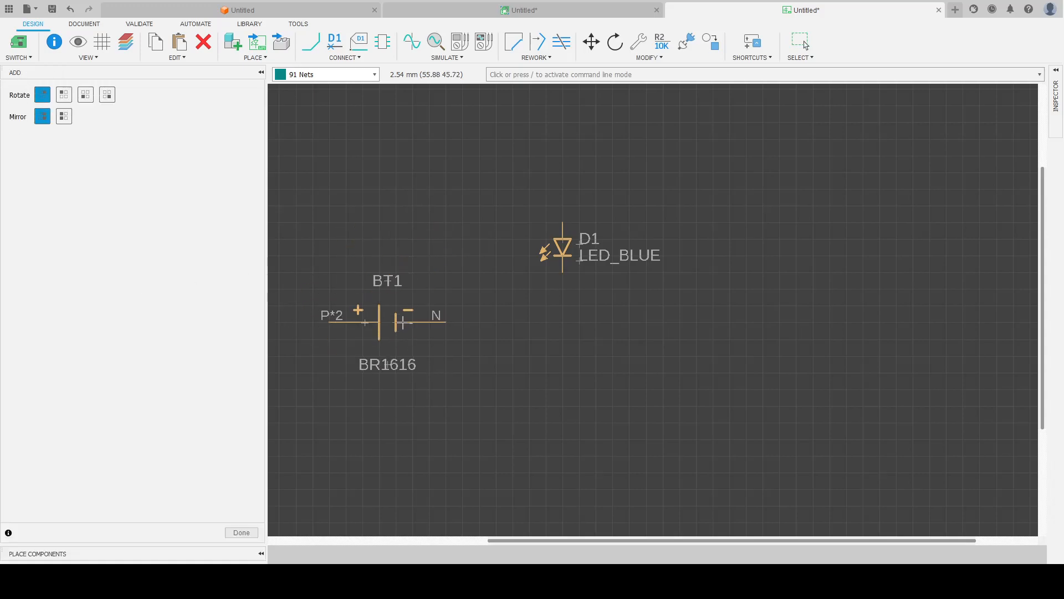
right_click(402, 322)
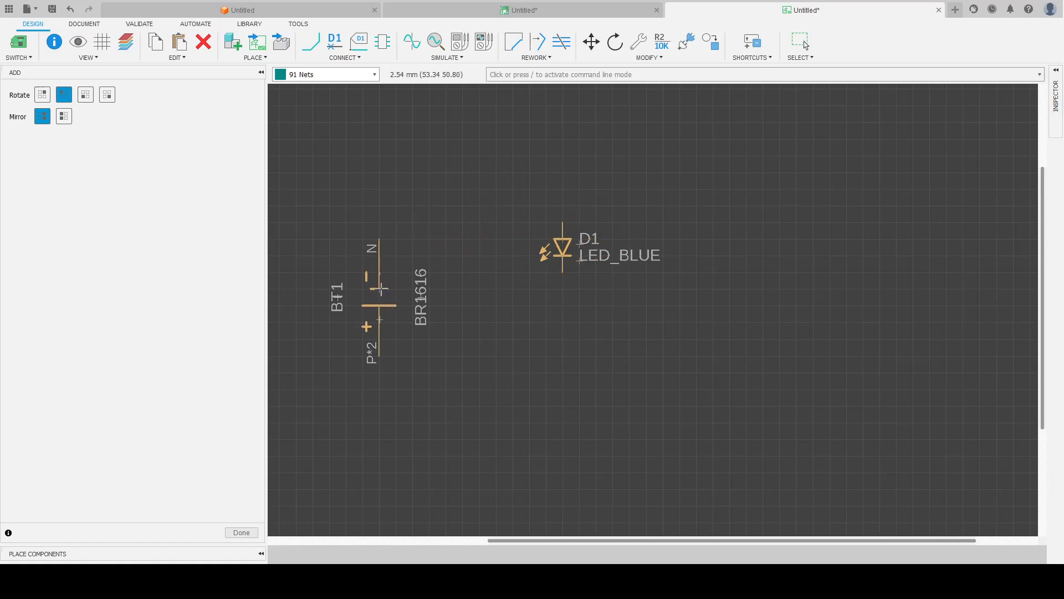
right_click(380, 289)
right_click(380, 288)
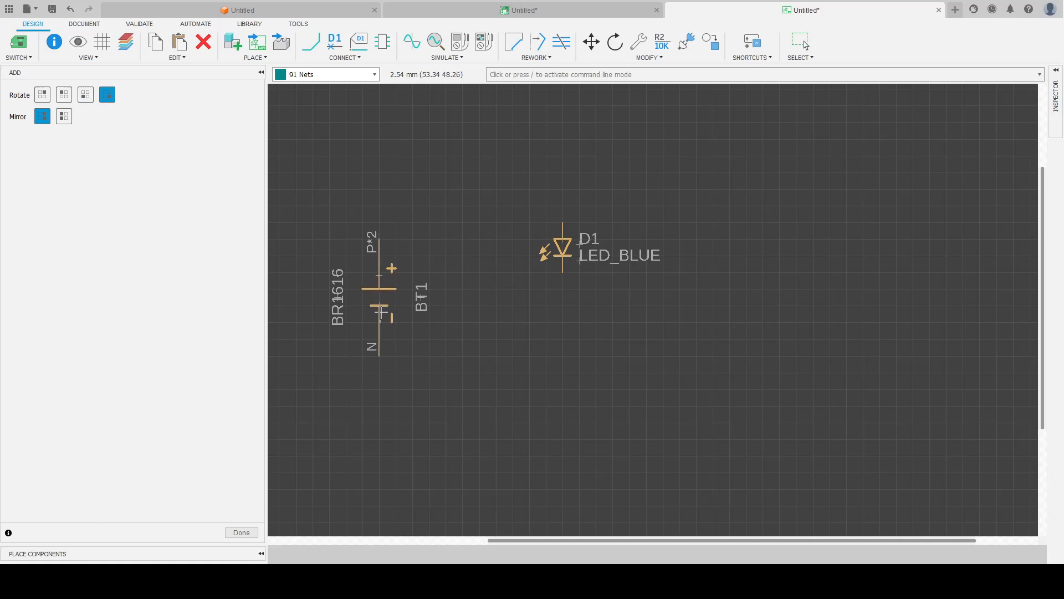
left_click(379, 318)
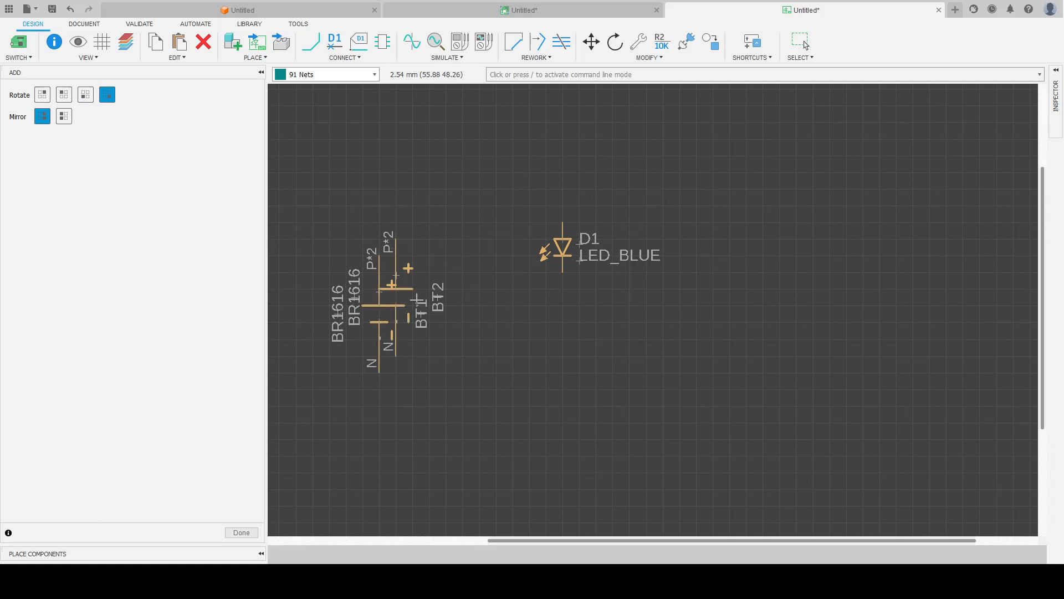
key("Escape")
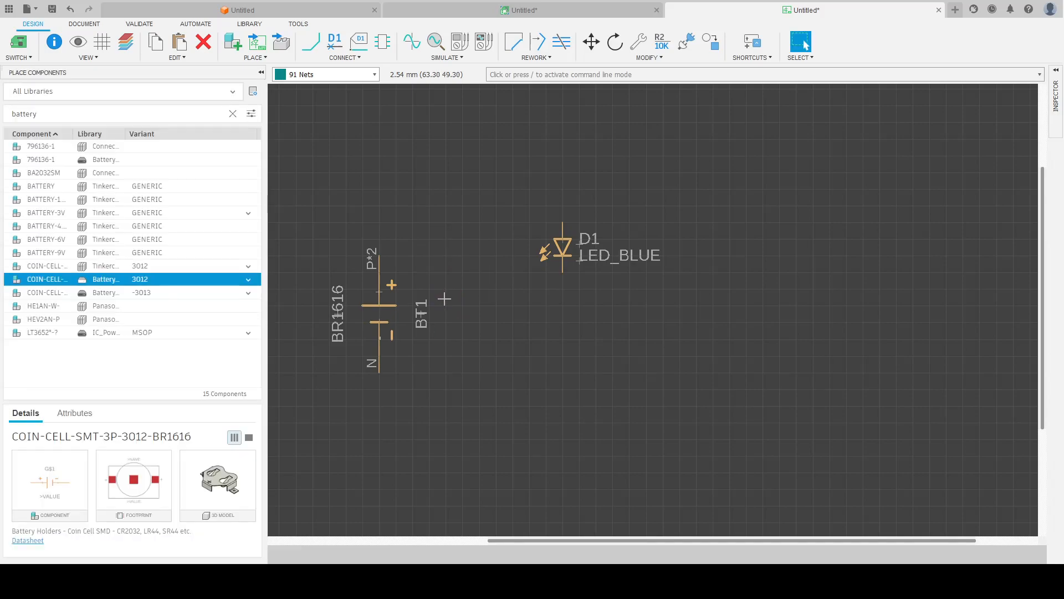
Search the libraries for resis and select the generic fixed resistor R from the Resistor library.
left_click_drag(49, 113, 1, 117)
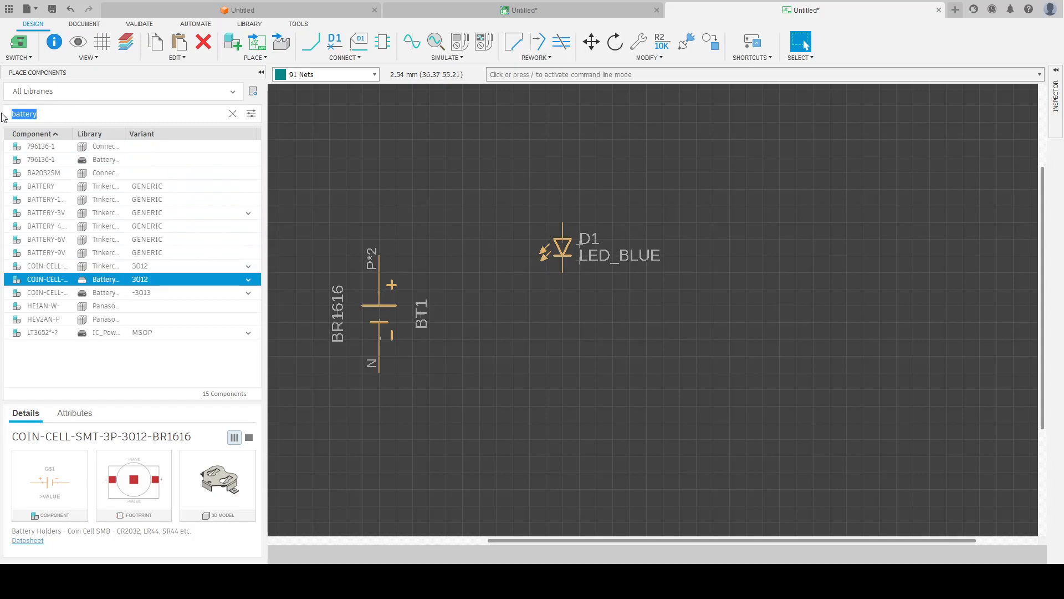
type("res")
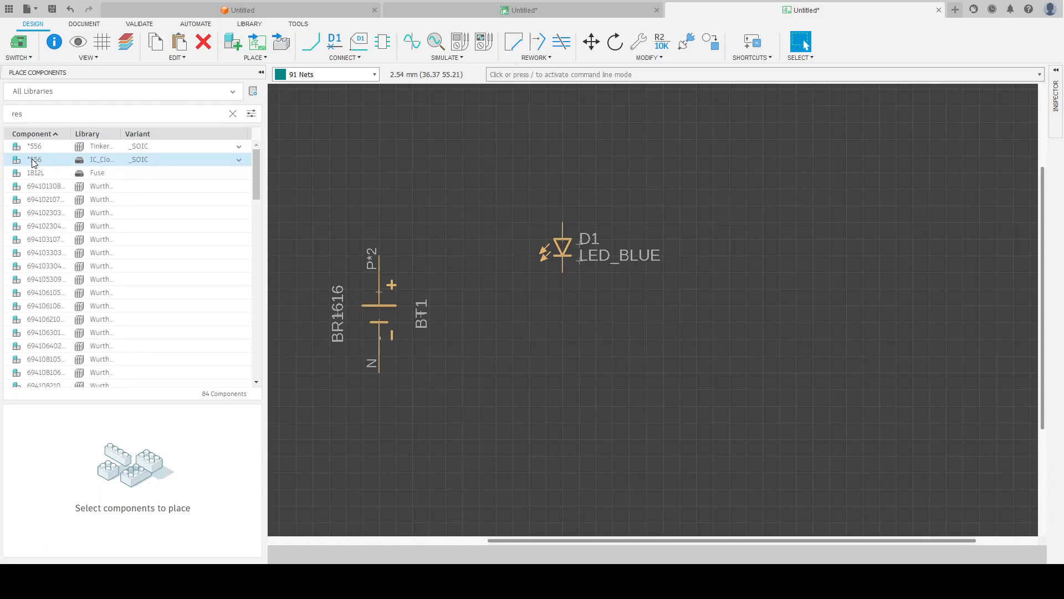
type("is")
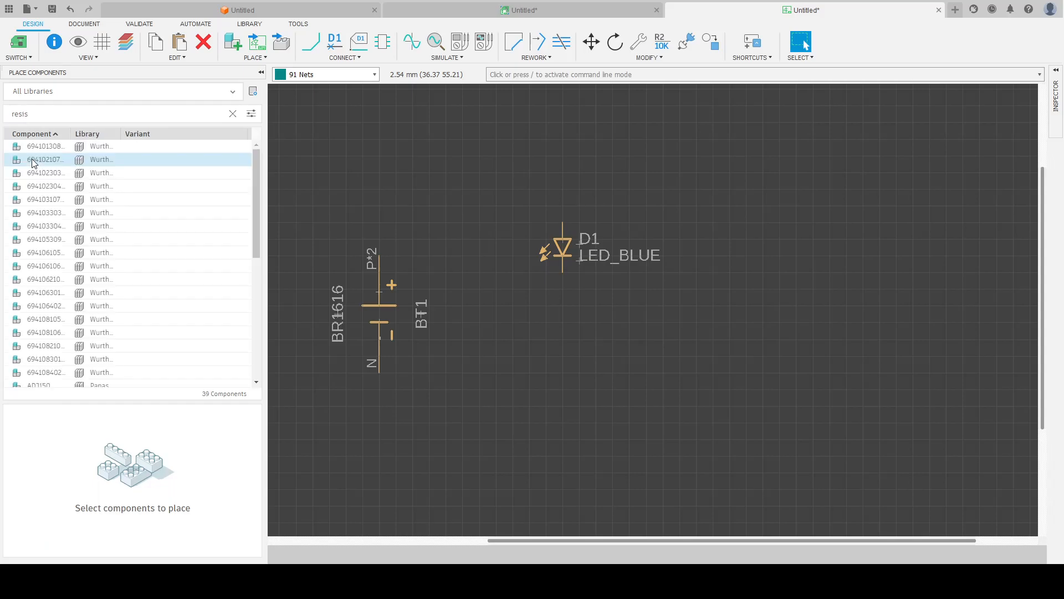
scroll(60, 204, "down", 6)
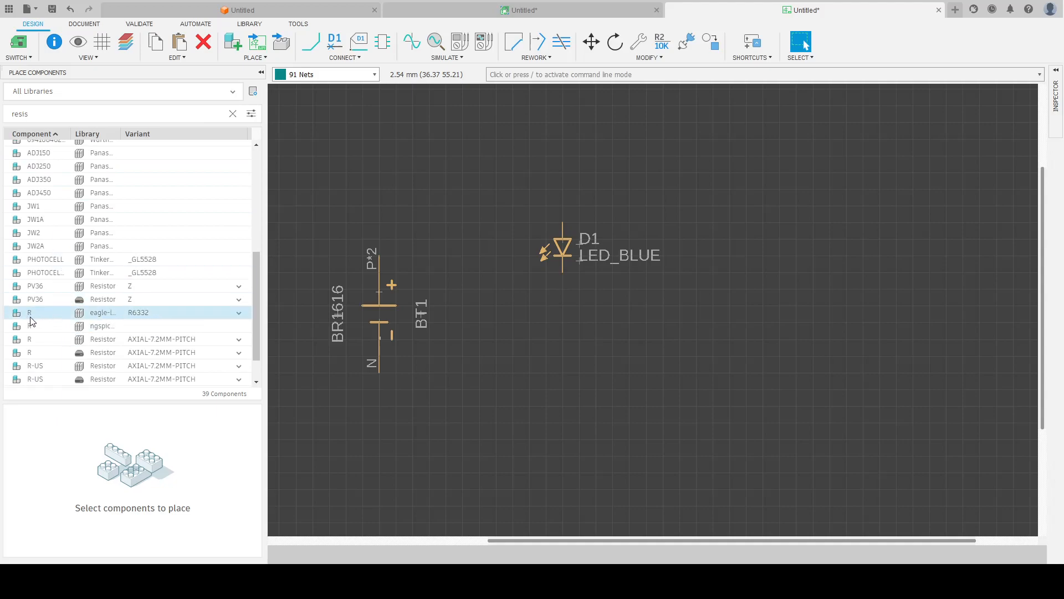
left_click(58, 343)
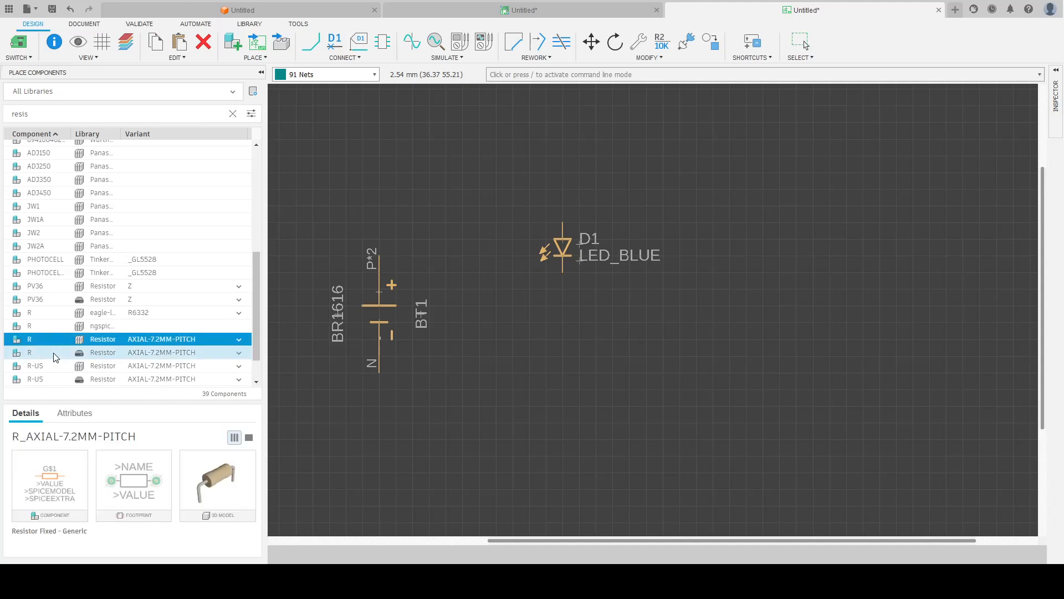
left_click(54, 355)
left_click(94, 341)
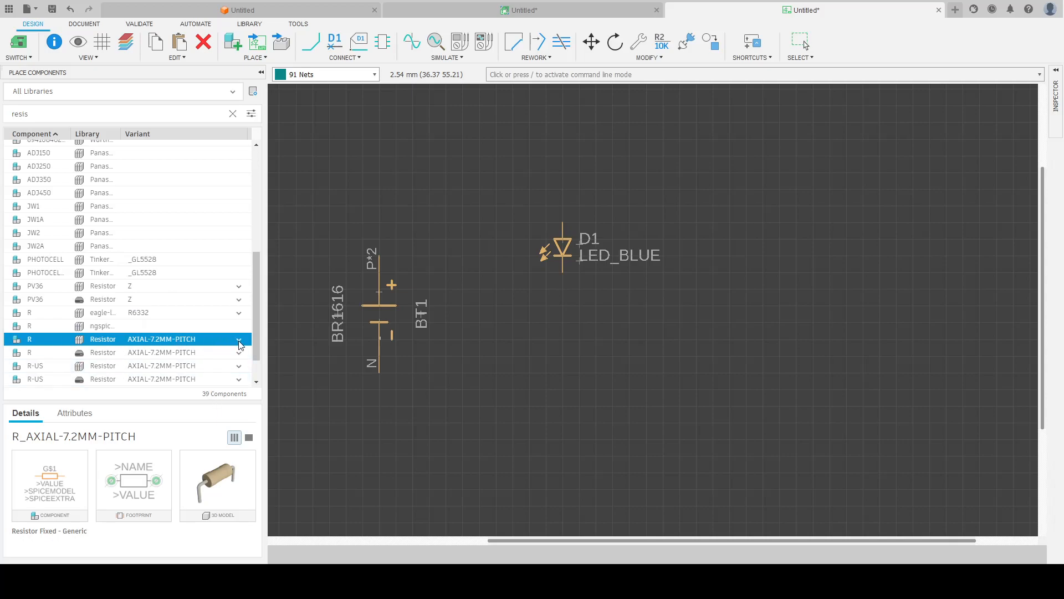
Look through the package variants of resistor R and choose CHIP-0402(1005-METRIC).
mouse_move(257, 284)
left_mouse_down()
mouse_move(257, 164)
mouse_move(253, 294)
left_mouse_up()
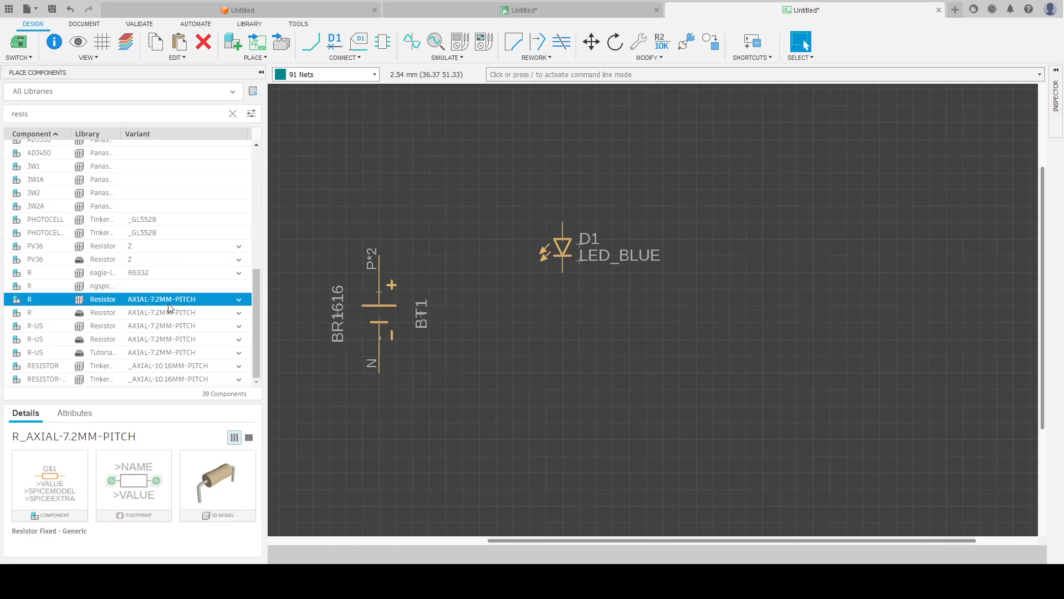
left_click(239, 301)
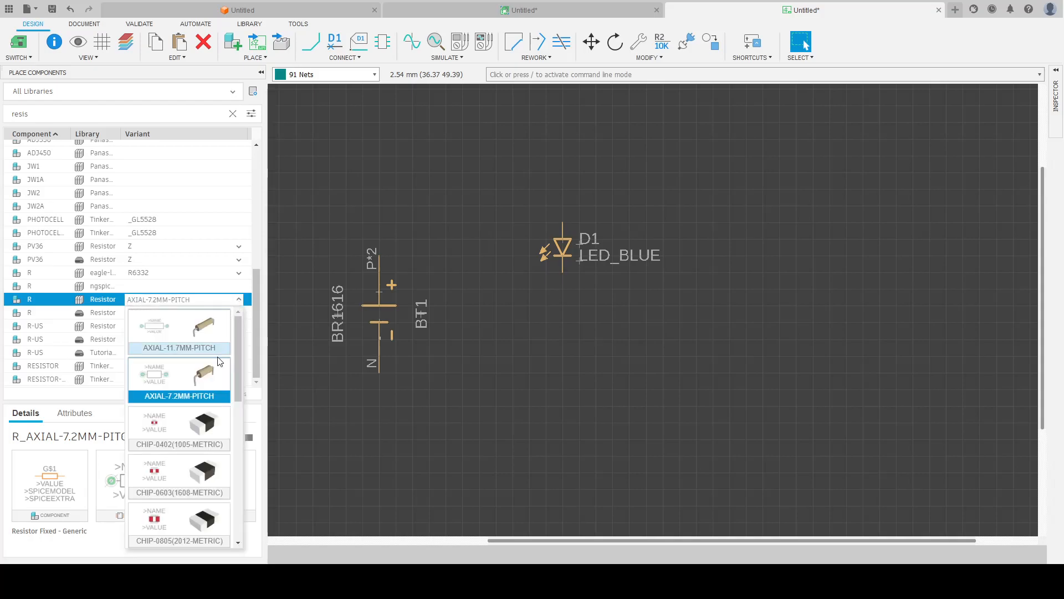
scroll(238, 378, "down", 1)
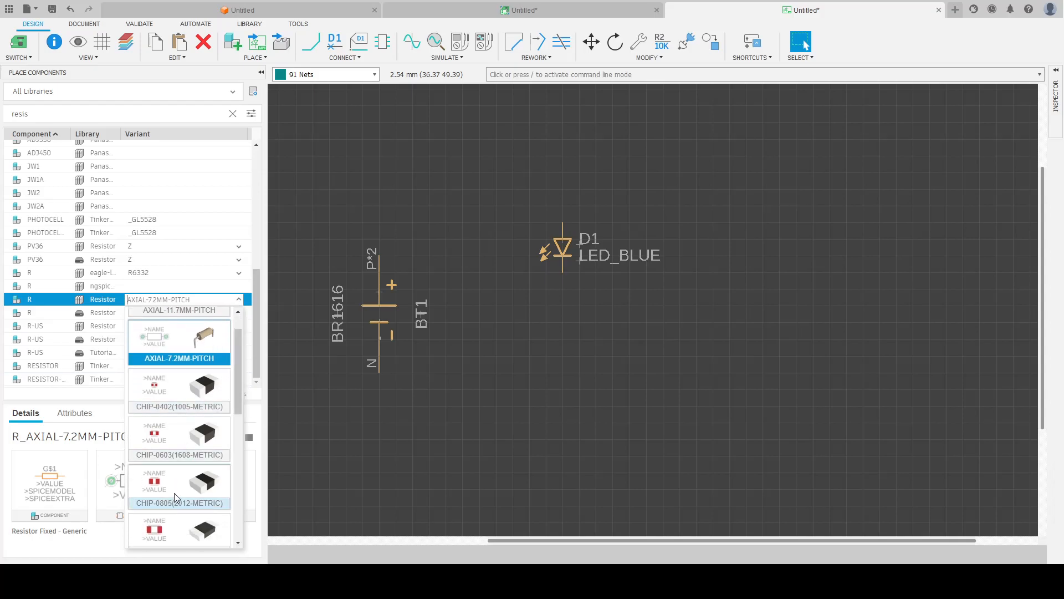
scroll(169, 388, "down", 5)
scroll(163, 460, "down", 2)
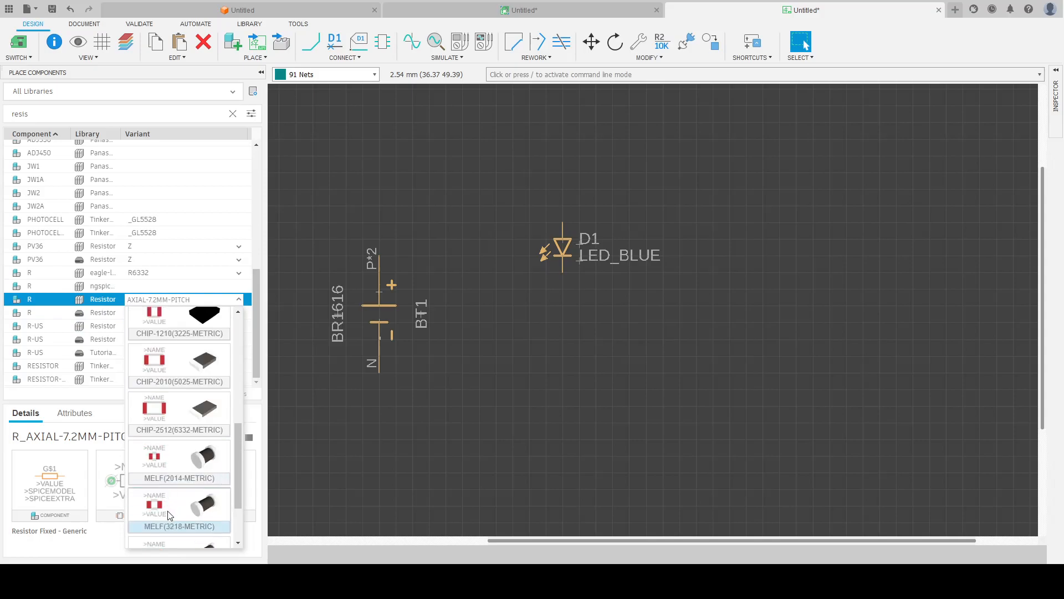
scroll(171, 535, "up", 3)
scroll(171, 535, "up", 3)
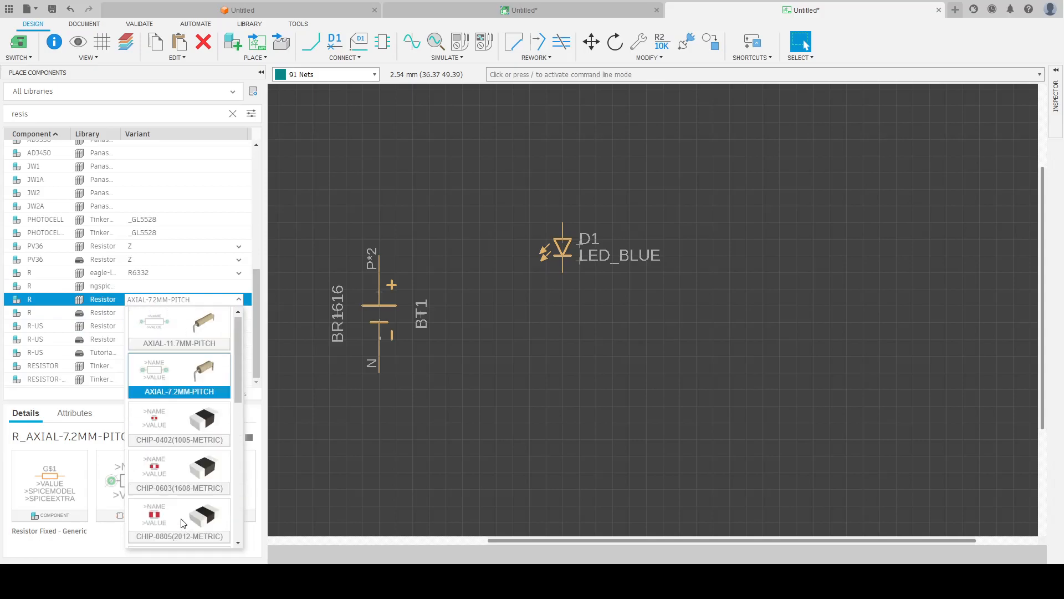
left_click(196, 427)
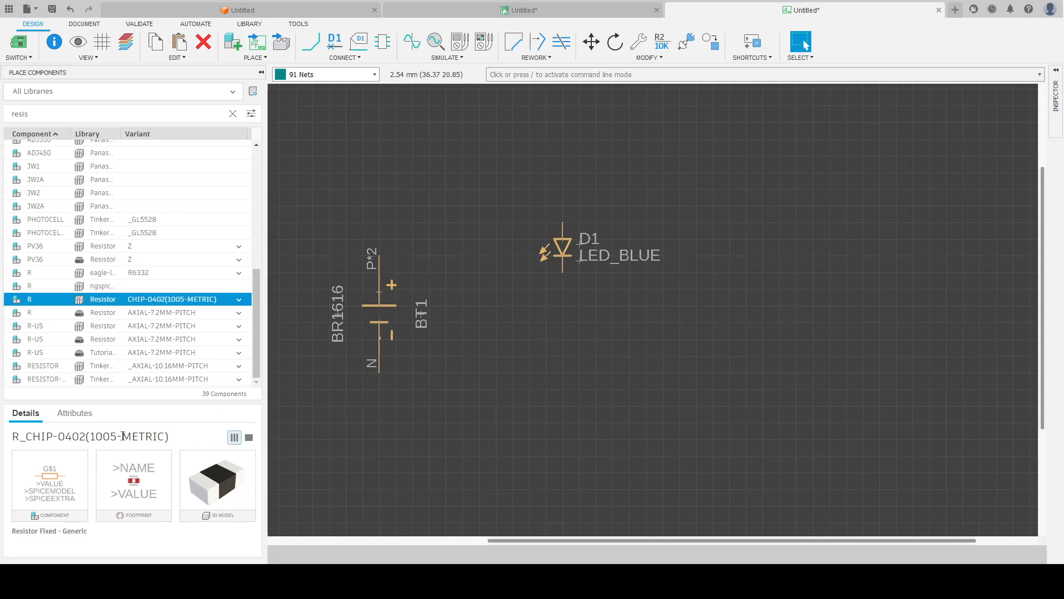
Place one CHIP-0402 resistor horizontally above and between the battery and LED D1, and end placement.
double_click(37, 305)
left_click(446, 172)
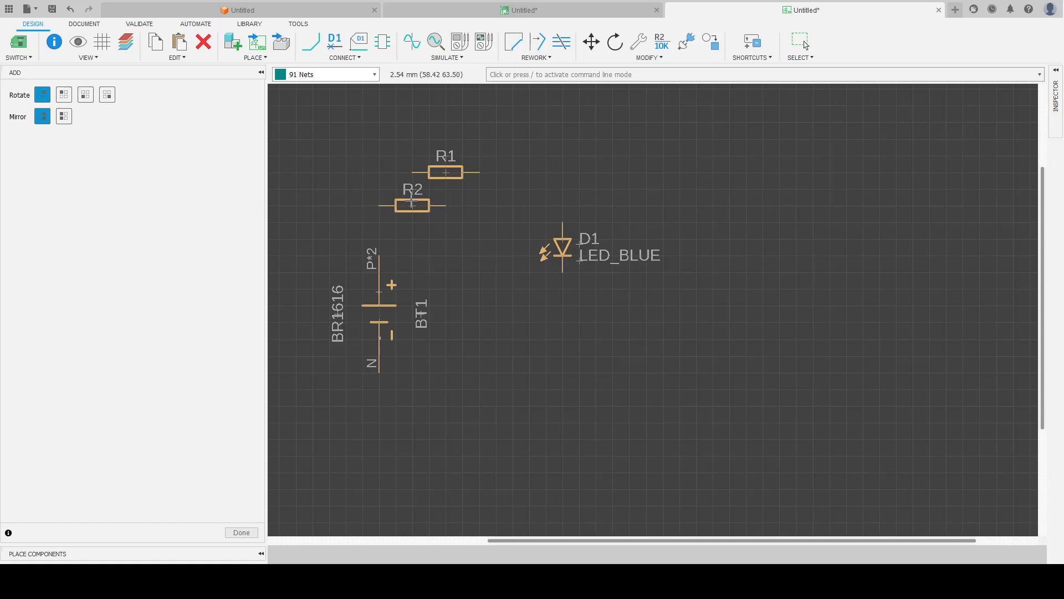
key("Escape")
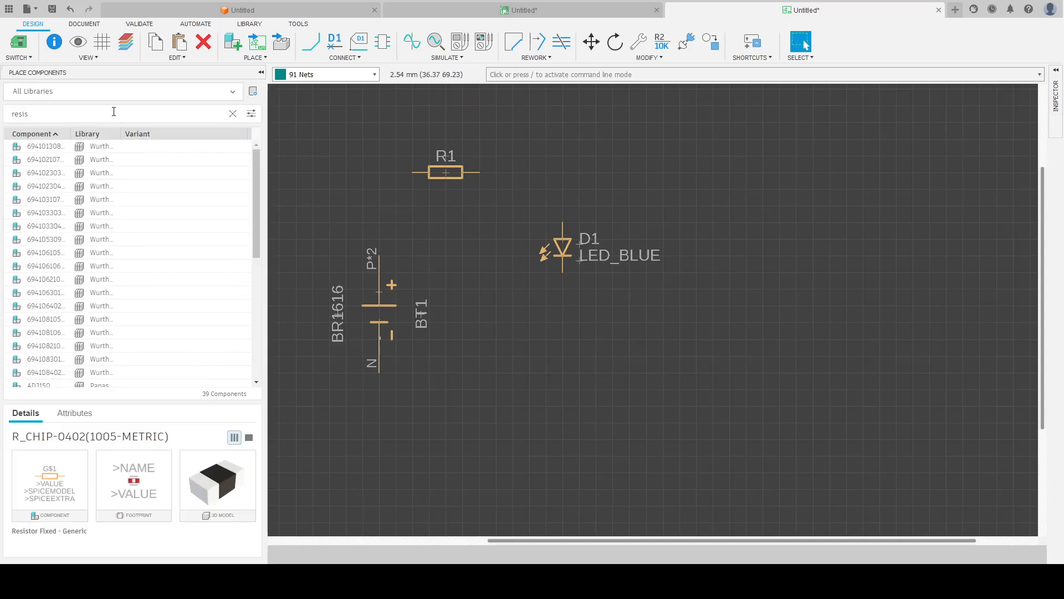
Search the libraries for gnd and place the GND arrow supply symbol below and between the battery and LED D1.
left_click_drag(113, 112, 1, 113)
type("gnd")
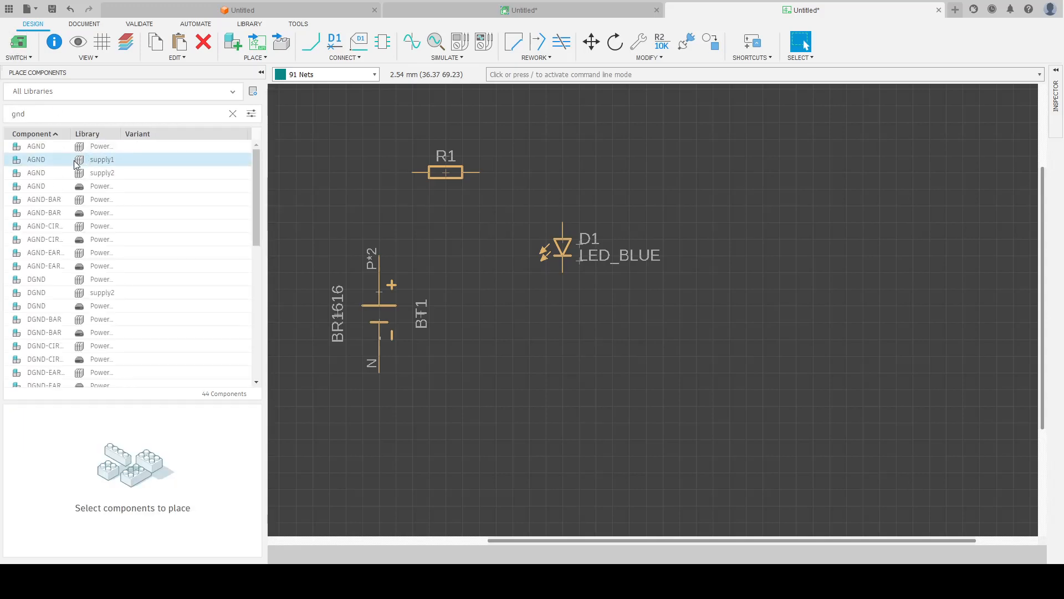
scroll(34, 298, "down", 4)
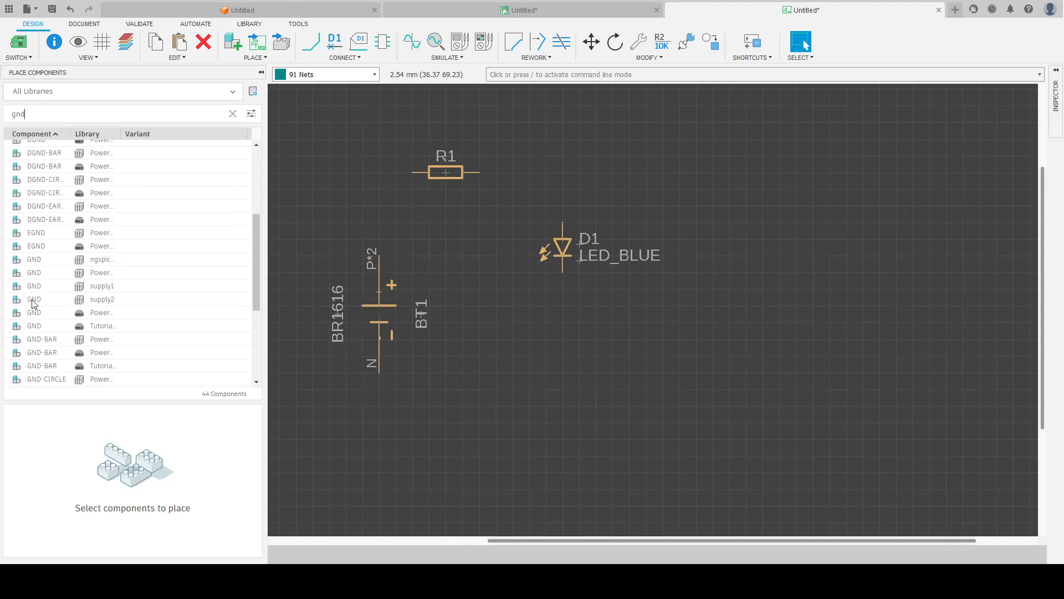
left_click(40, 273)
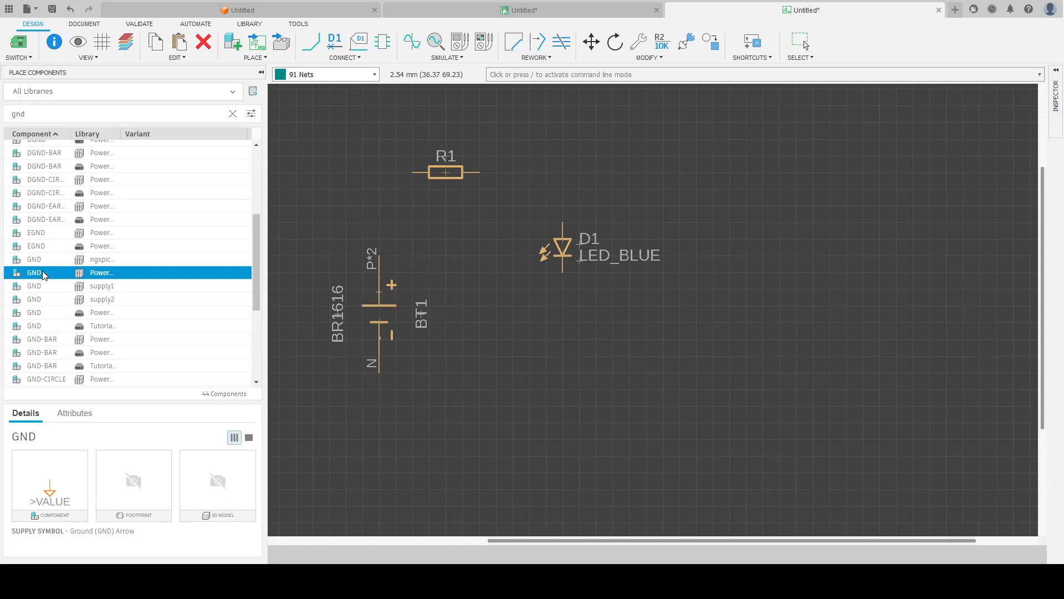
left_click(57, 314)
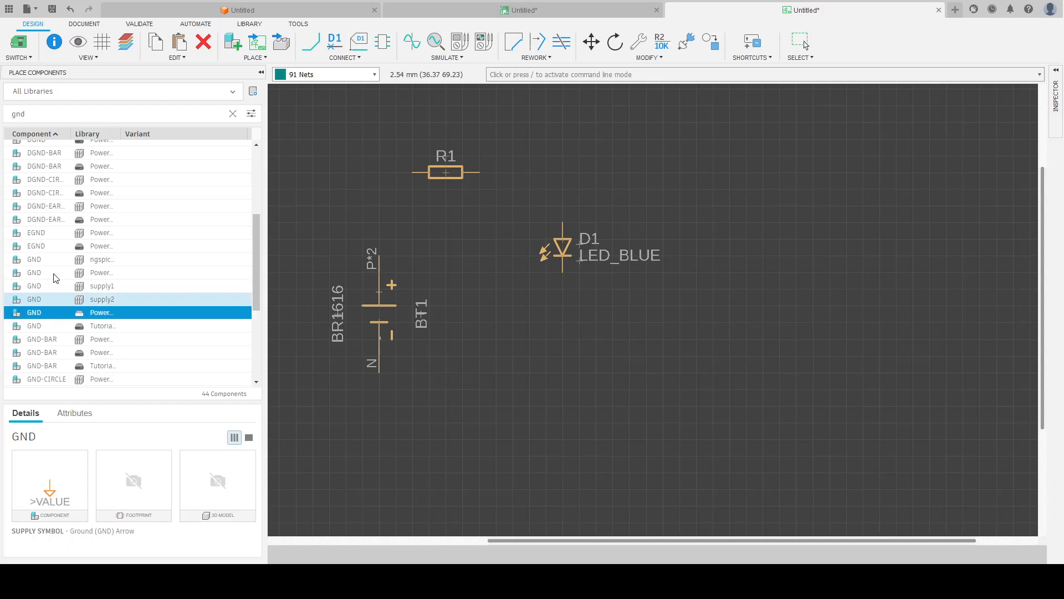
double_click(51, 271)
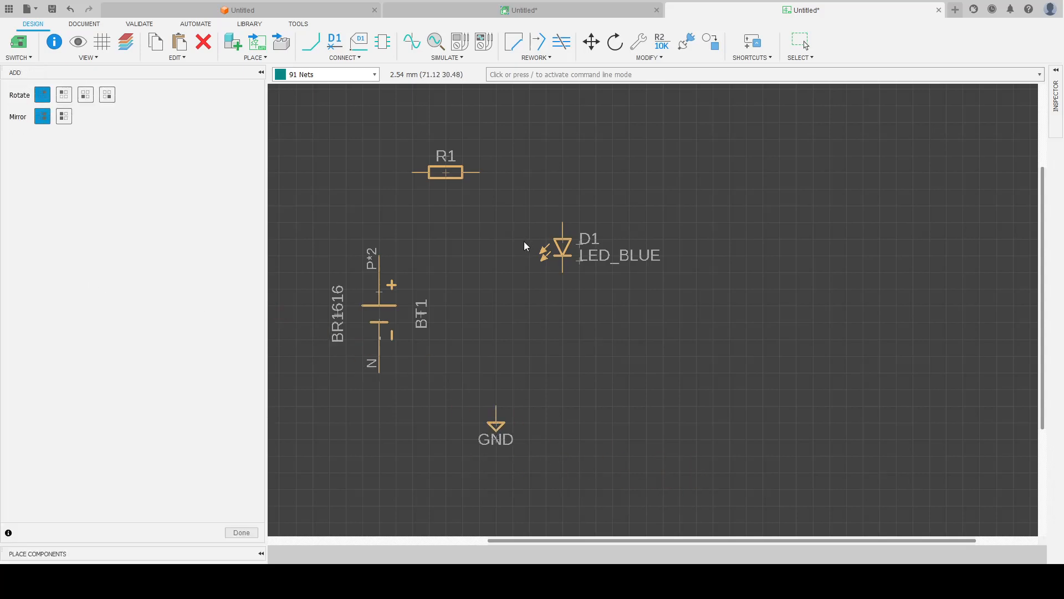
left_click(497, 427)
Draw nets from the battery's positive pin to R1 and from R1's other end to D1's anode.
key("n")
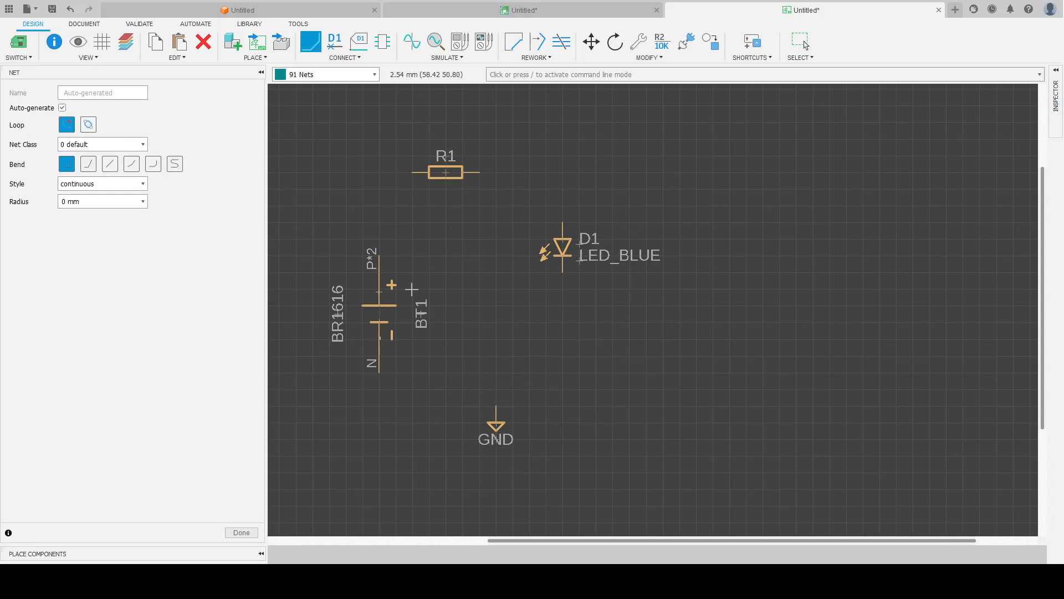
left_click(379, 255)
left_click(413, 172)
left_click(482, 174)
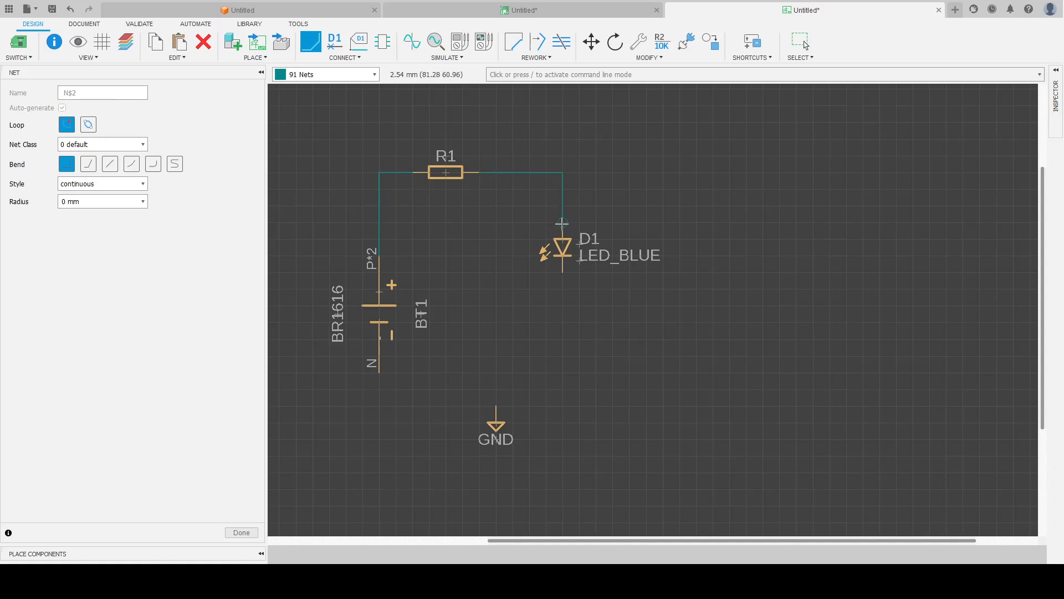
left_click(563, 223)
Draw nets from D1's cathode to the GND symbol and on to the battery's negative pin, and end net drawing.
left_click(563, 272)
left_click(496, 406)
left_click(497, 406)
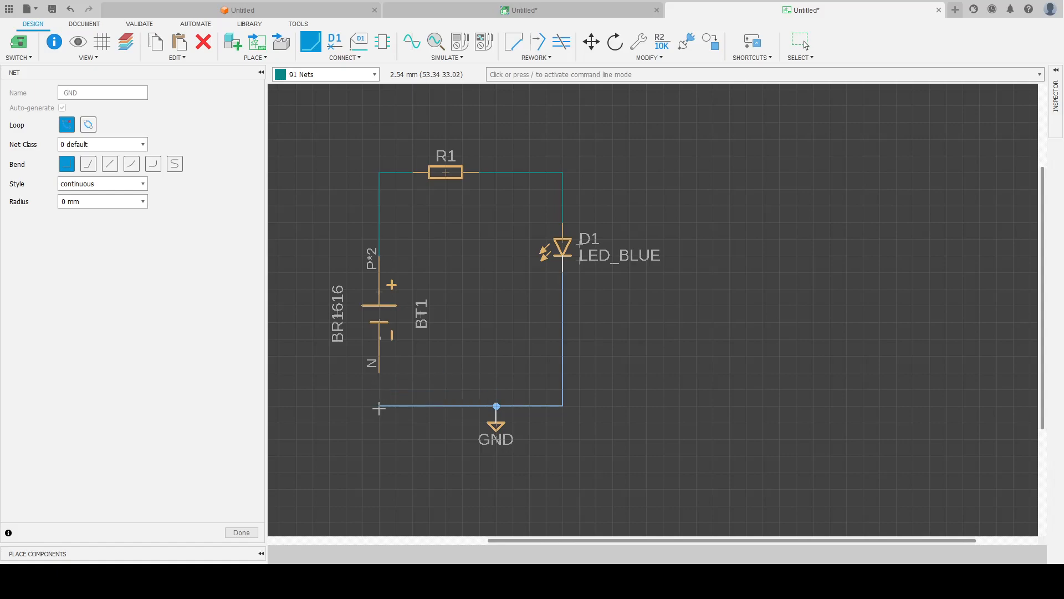
left_click(378, 372)
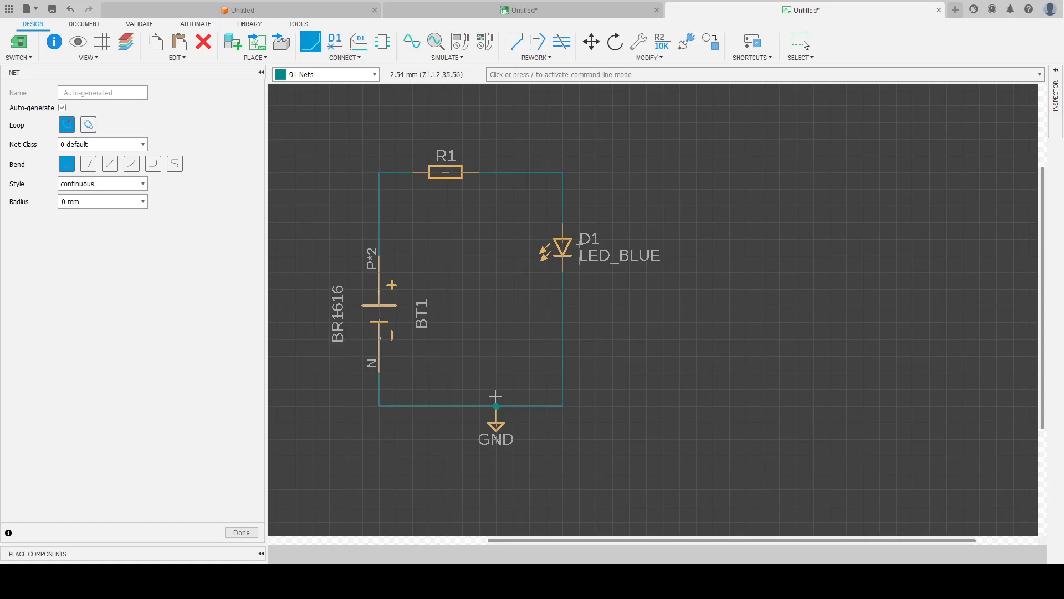
key("Escape")
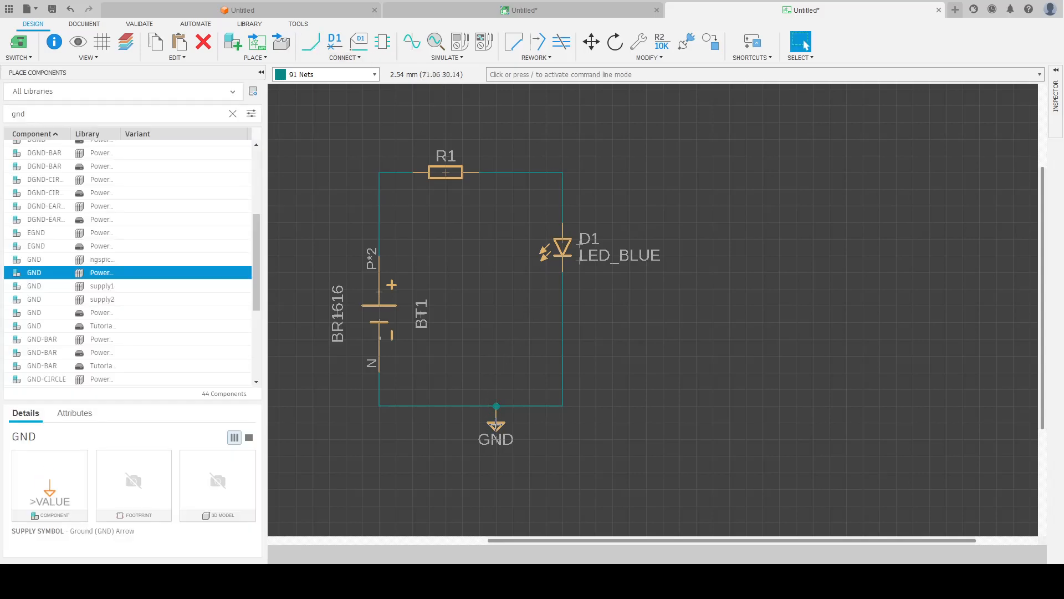
Move the GND symbol along the lower net to directly beneath the battery's negative pin.
left_click_drag(495, 424, 379, 425)
key("Escape")
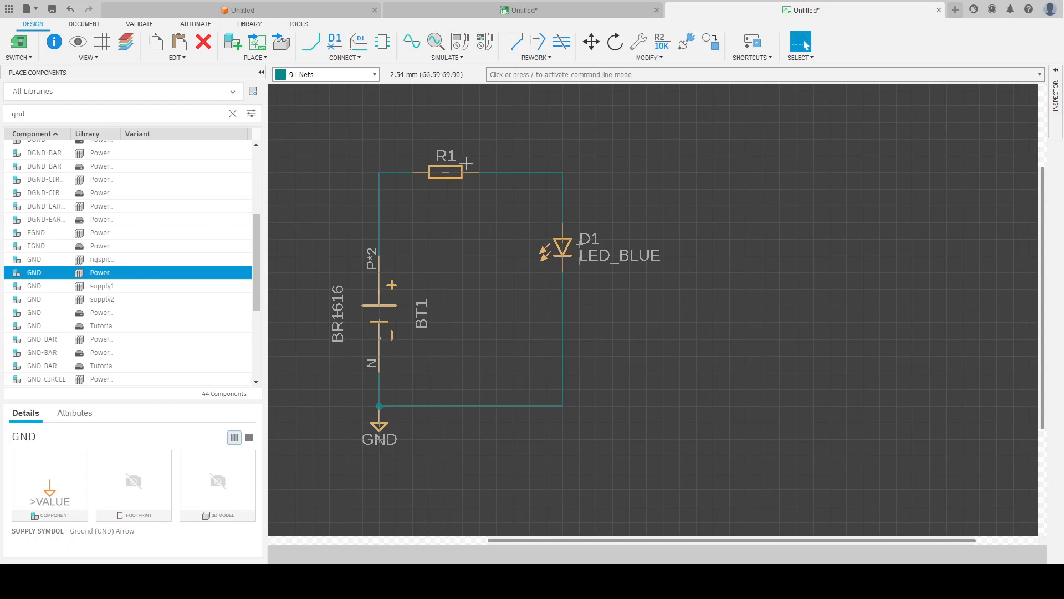
Search the libraries for resi and place two R resistors, variant AXIAL-7.2MM-PITCH, in the empty area beyond LED D1.
key("v")
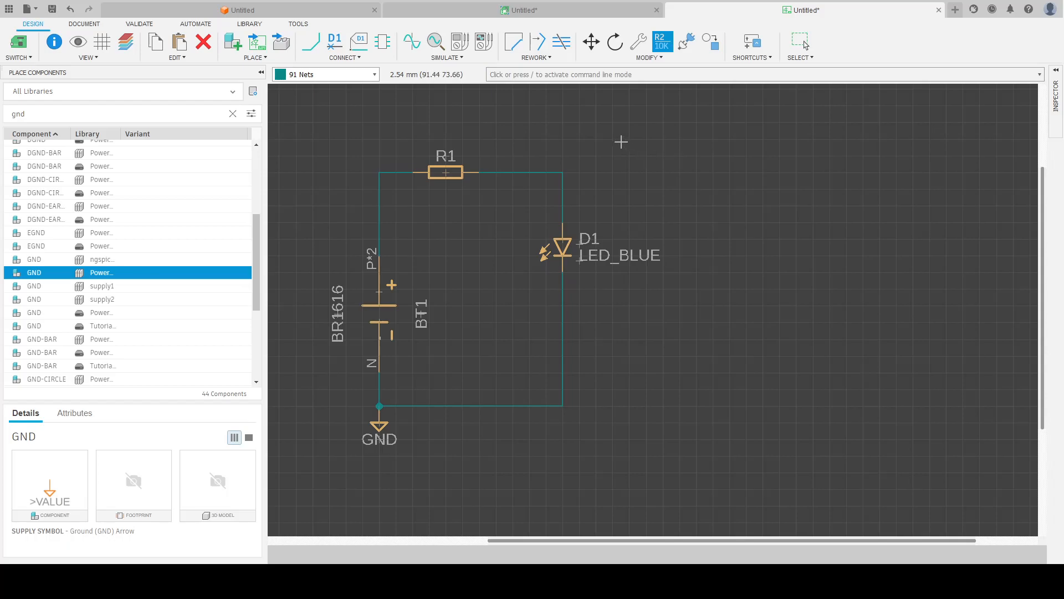
key("Escape")
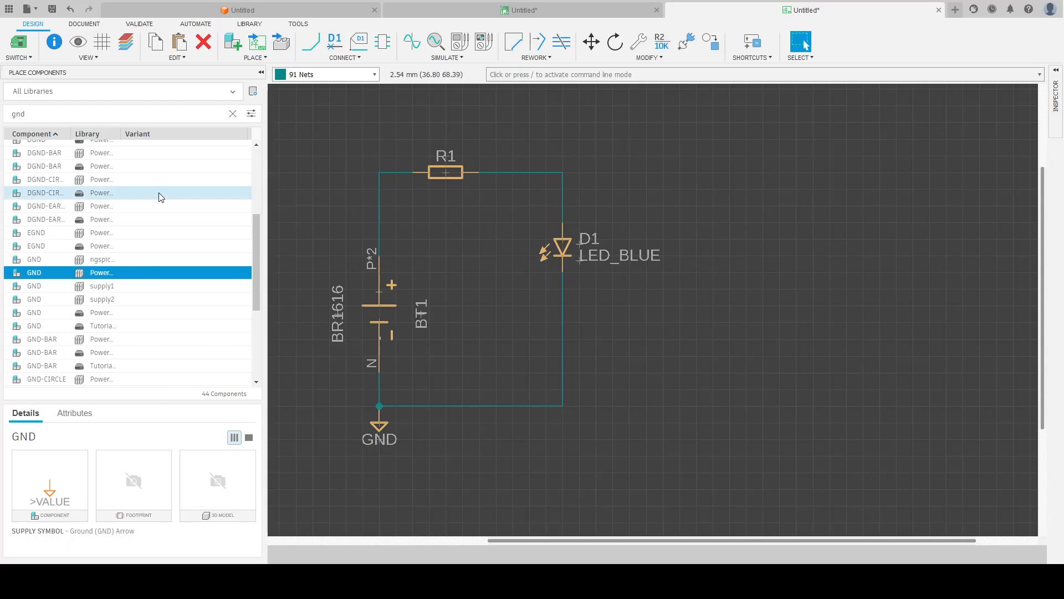
left_click(52, 113)
type("resi")
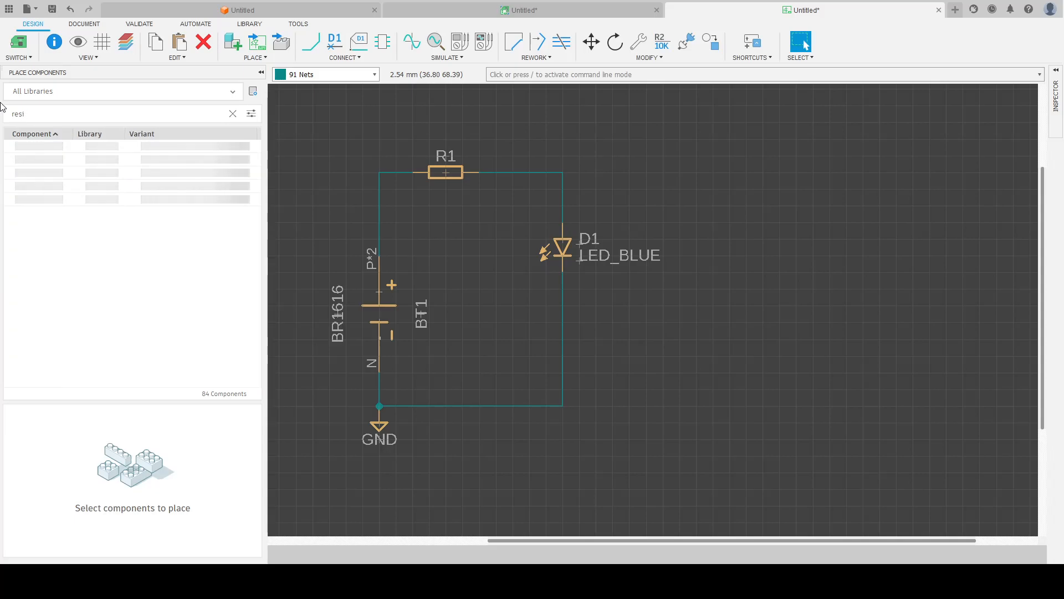
scroll(124, 352, "down", 7)
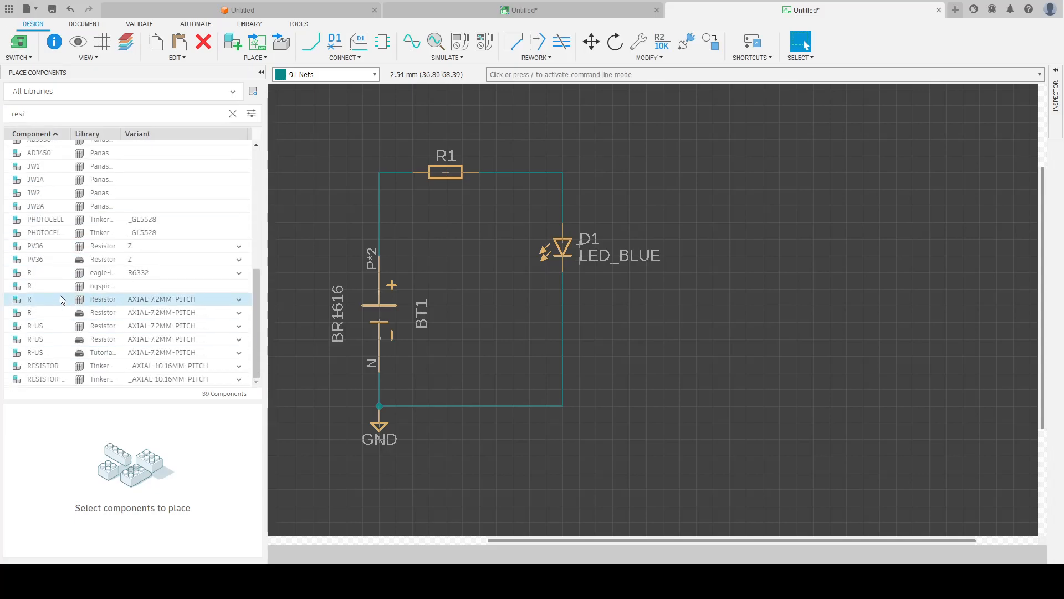
double_click(61, 305)
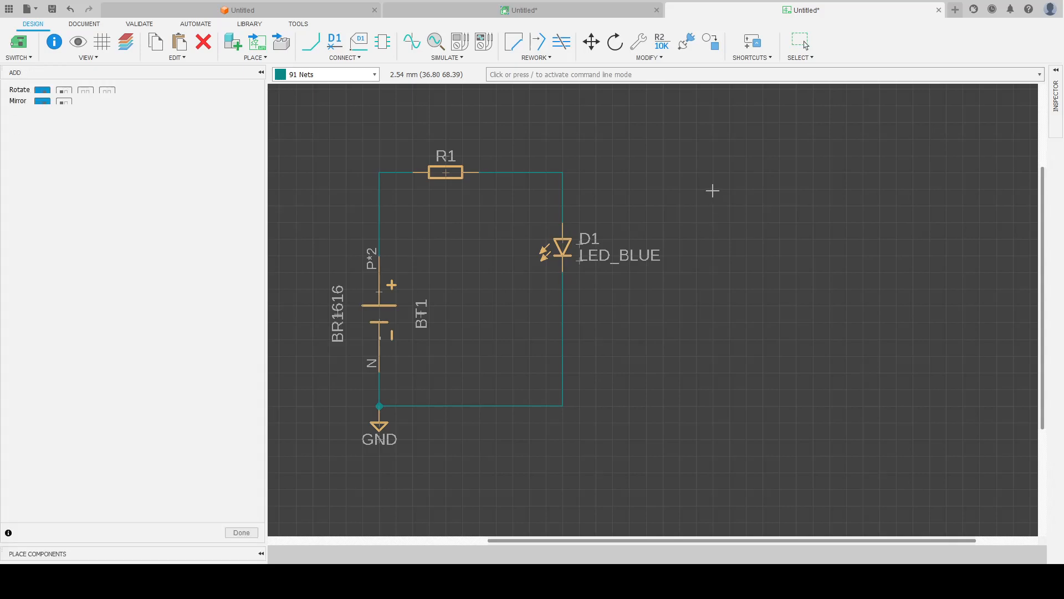
left_click(697, 139)
left_click(813, 206)
key("Escape")
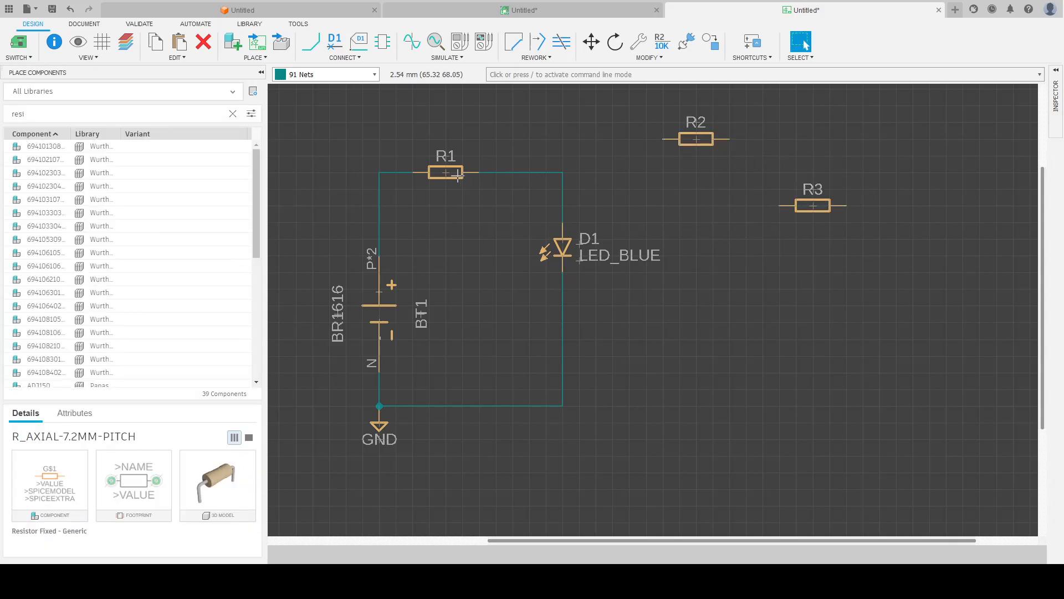
Set the value of resistor R1 in the circuit to 50.
left_click(445, 173)
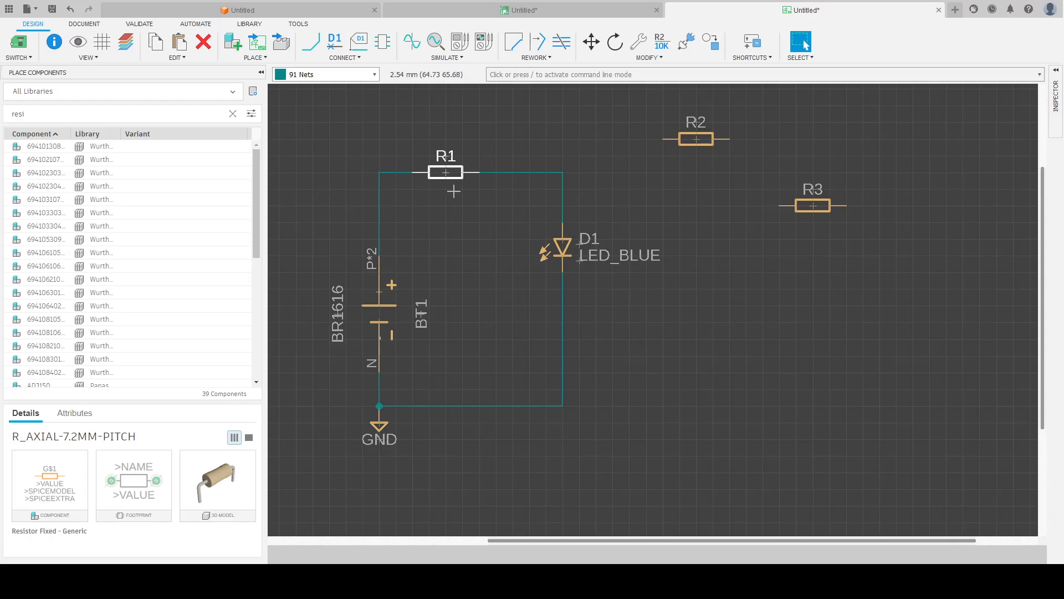
key("v")
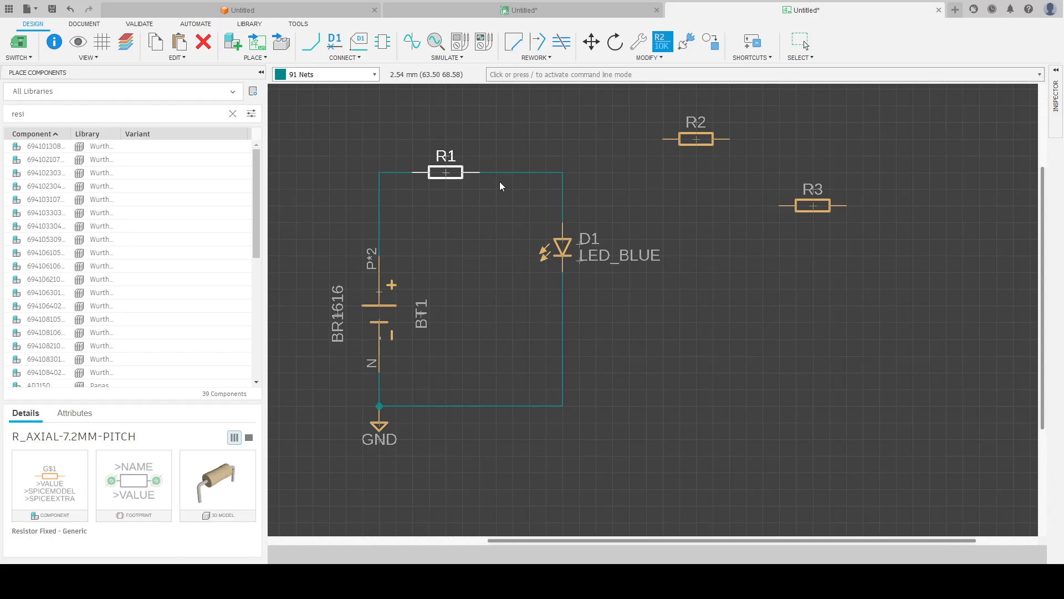
type("50")
key("Return")
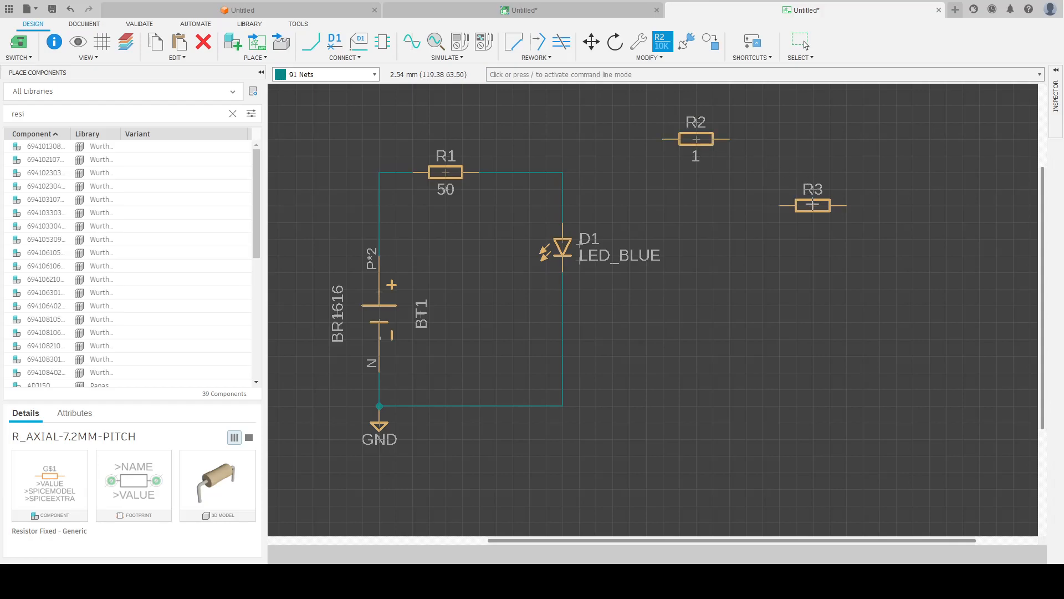
Set R2's value to 1 and R3's to 2, and delete both unconnected resistors.
key("Return")
key("Escape")
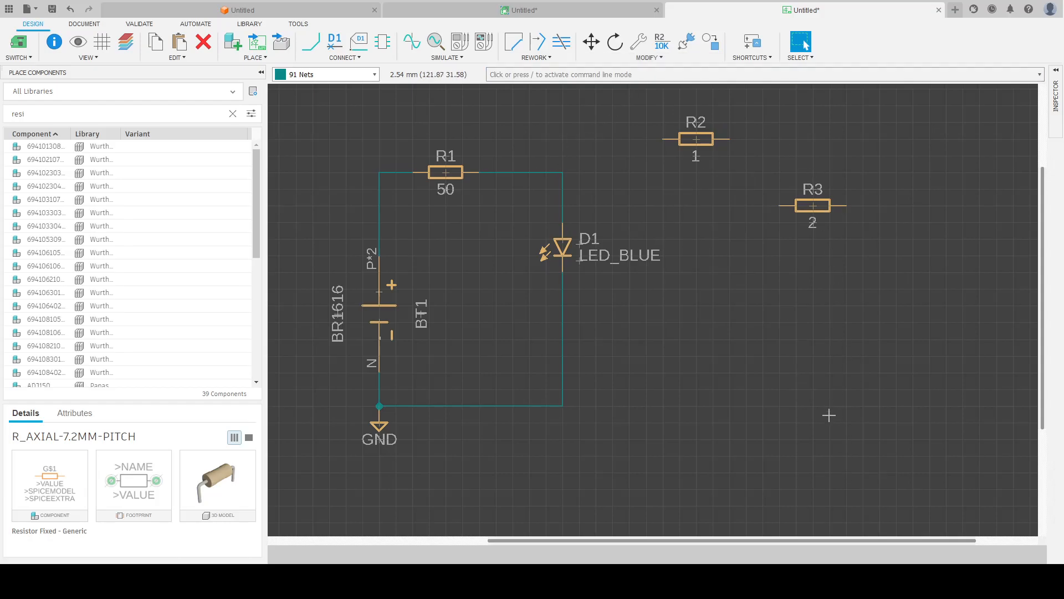
left_click_drag(660, 124, 862, 236)
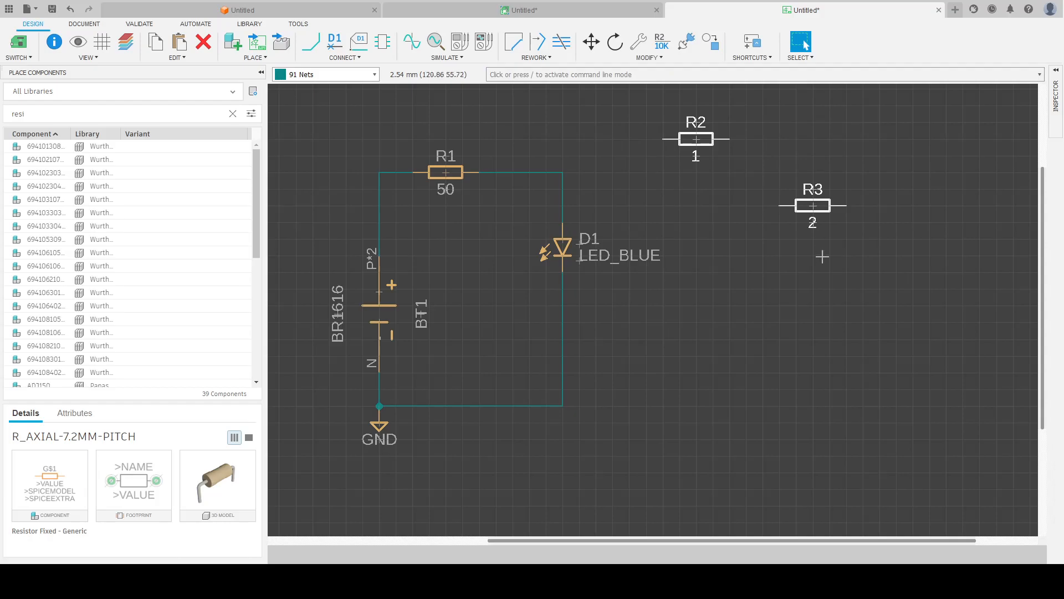
key("Delete")
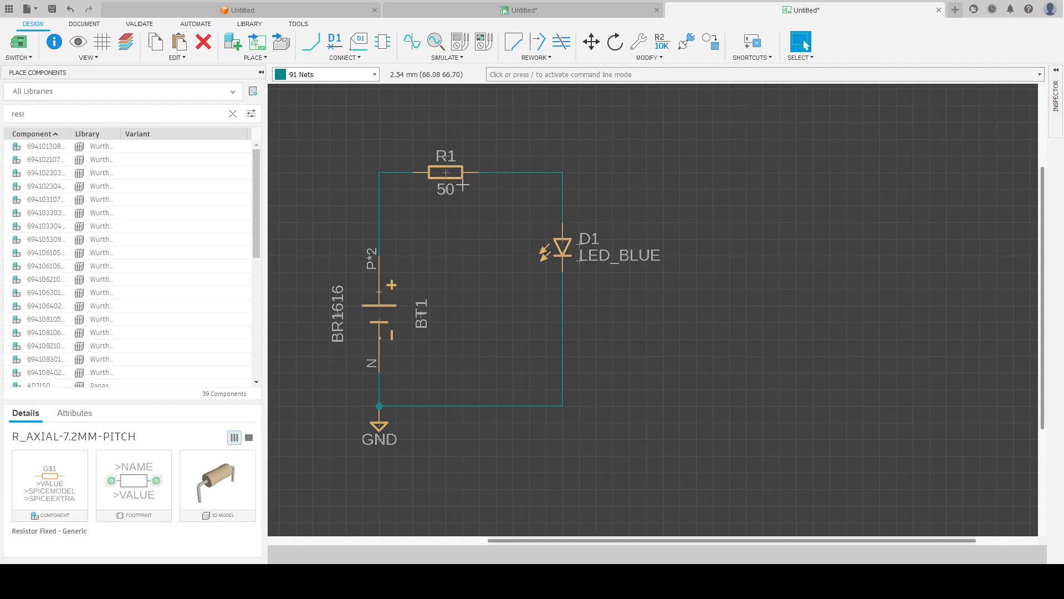
Move LED D1 and resistor R1 downward with their nets to make the loop more compact, with R1 roughly midway between battery and LED.
left_click_drag(563, 239, 563, 290)
left_click_drag(448, 173, 462, 221)
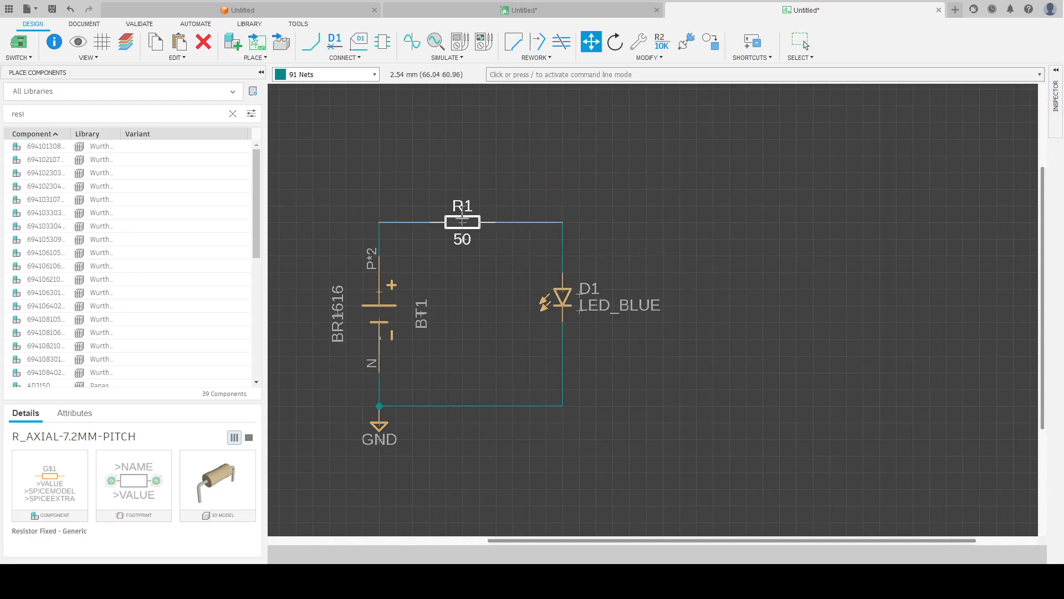
left_click(800, 42)
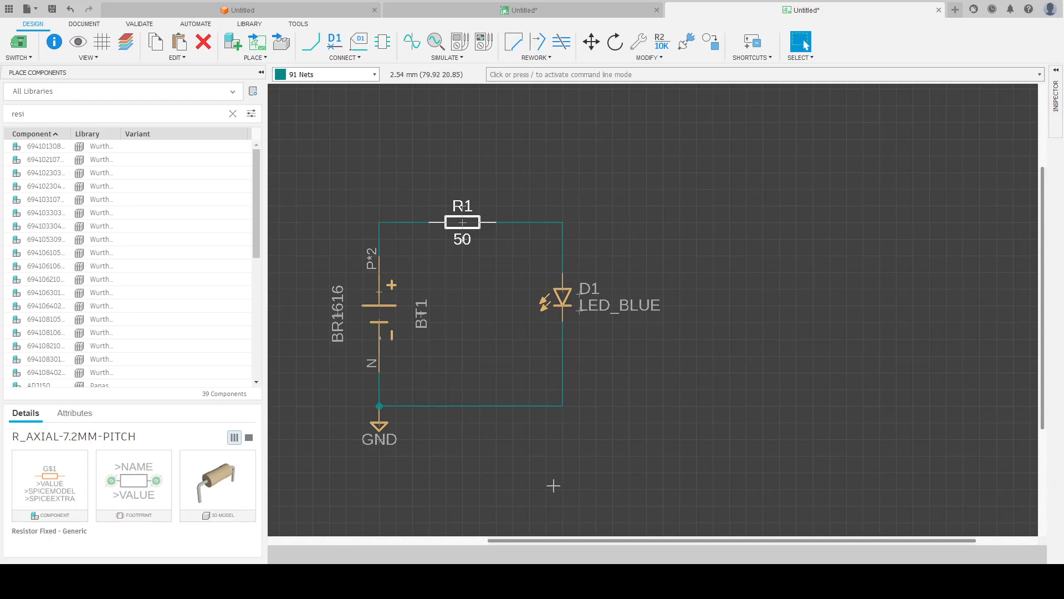
left_click(554, 486)
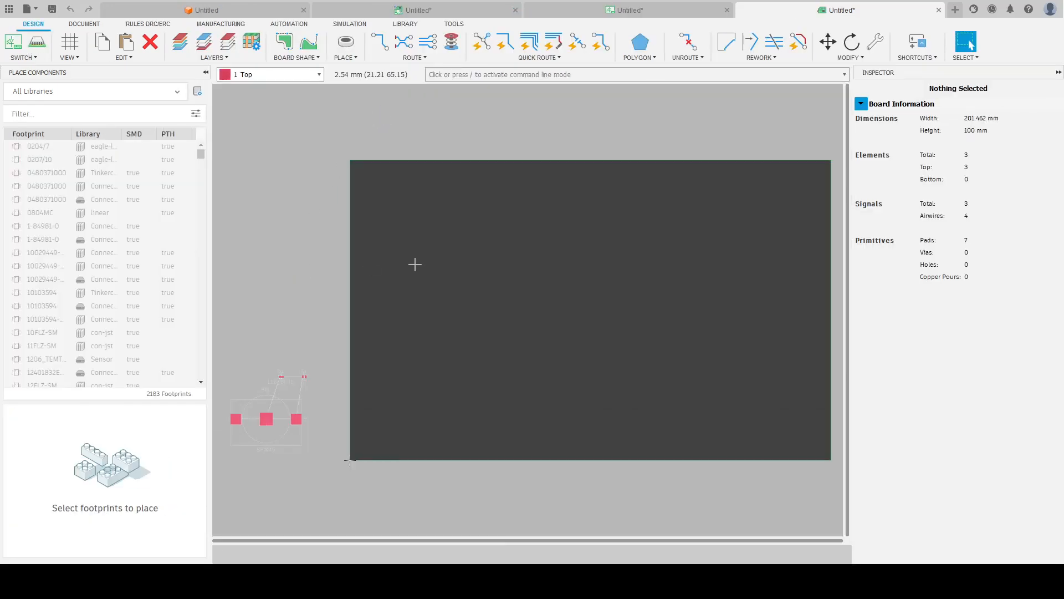
Separate the footprints beside the board by moving battery BT1 to about (-27.94, -2.54) mm and LED D1 to about (-30.48, 25.4) mm.
scroll(509, 257, "down", 1)
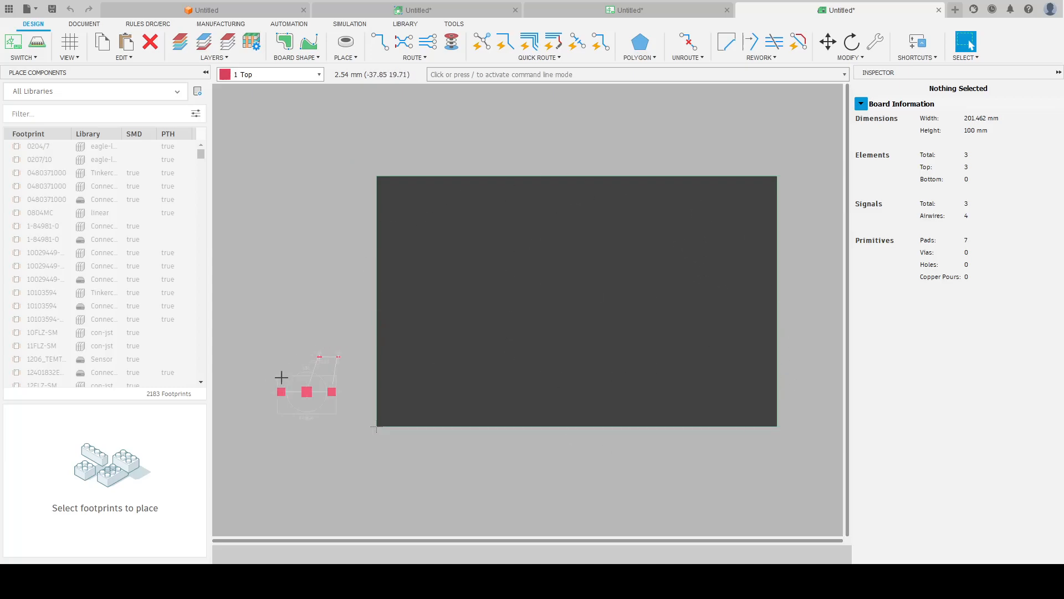
scroll(265, 369, "up", 2)
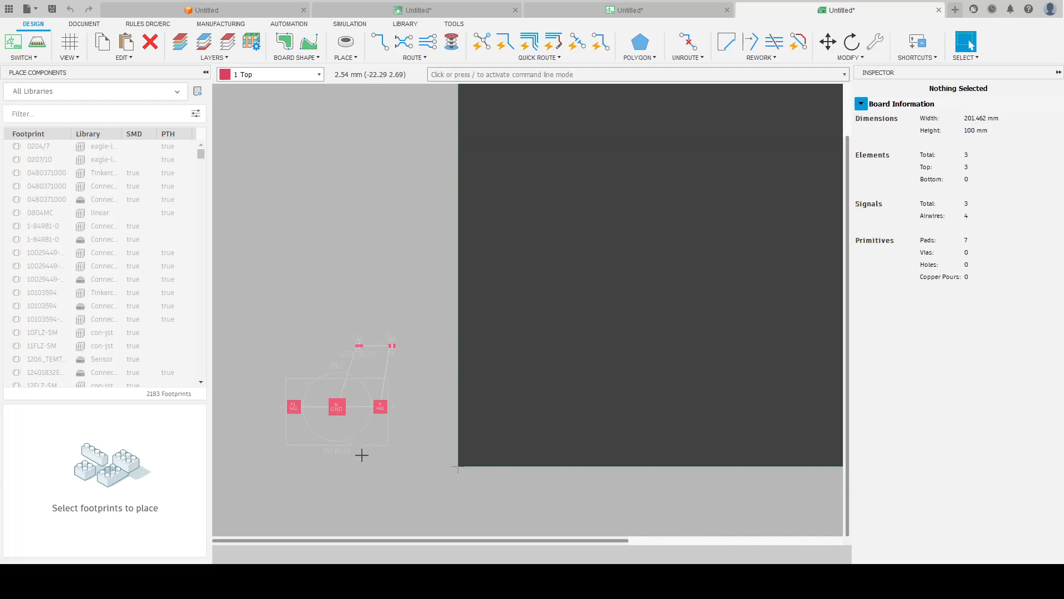
scroll(360, 460, "down", 2)
scroll(355, 477, "up", 2)
left_click_drag(342, 423, 349, 465)
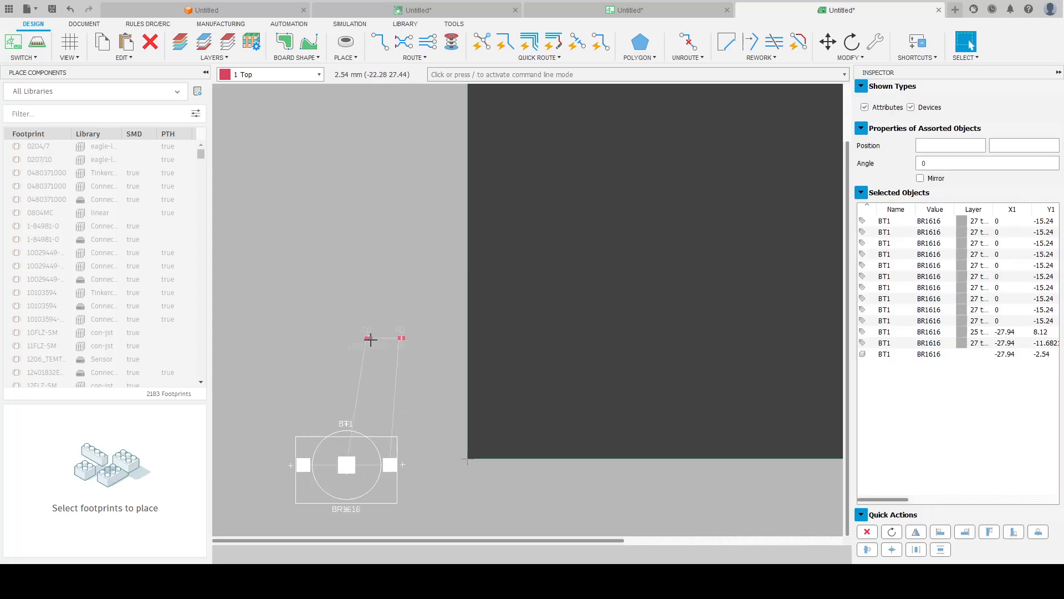
left_click_drag(367, 337, 334, 348)
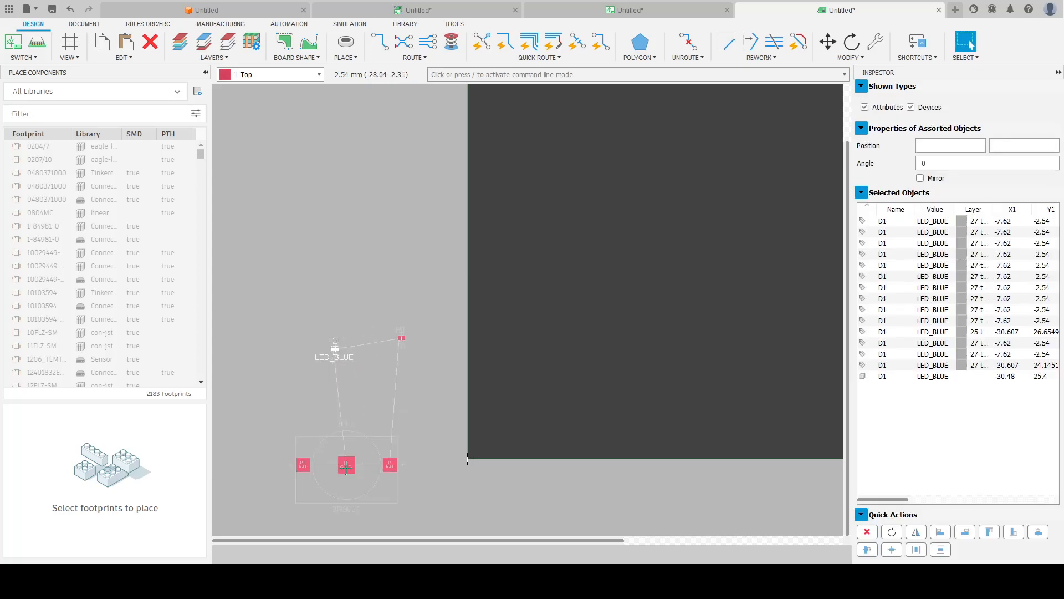
Narrow the board by moving its right outline edge inward to about X = 66 mm.
scroll(383, 442, "down", 3)
middle_click_drag(584, 434, 520, 422)
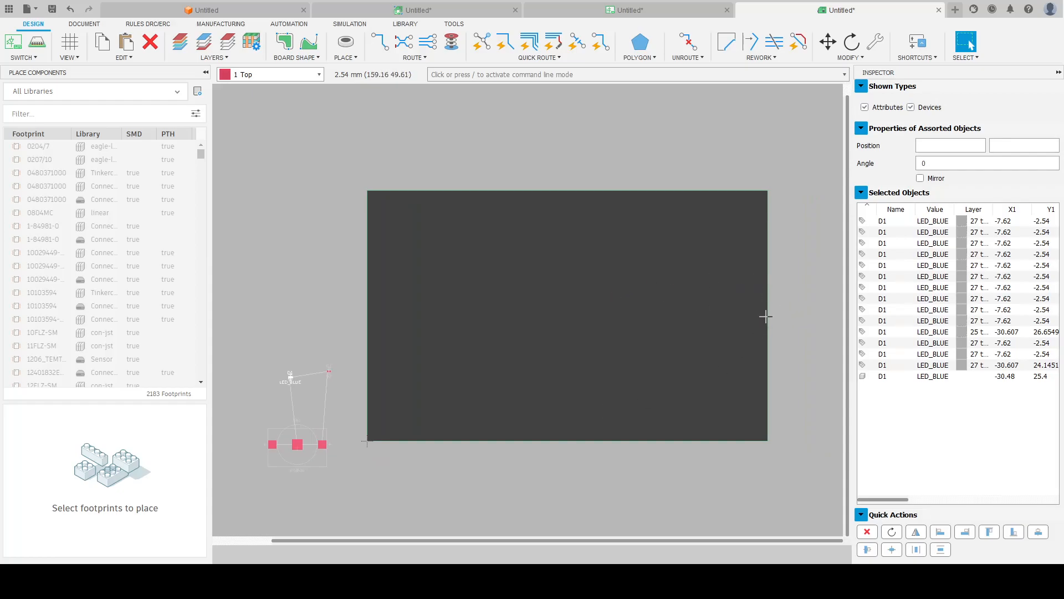
left_click(767, 314)
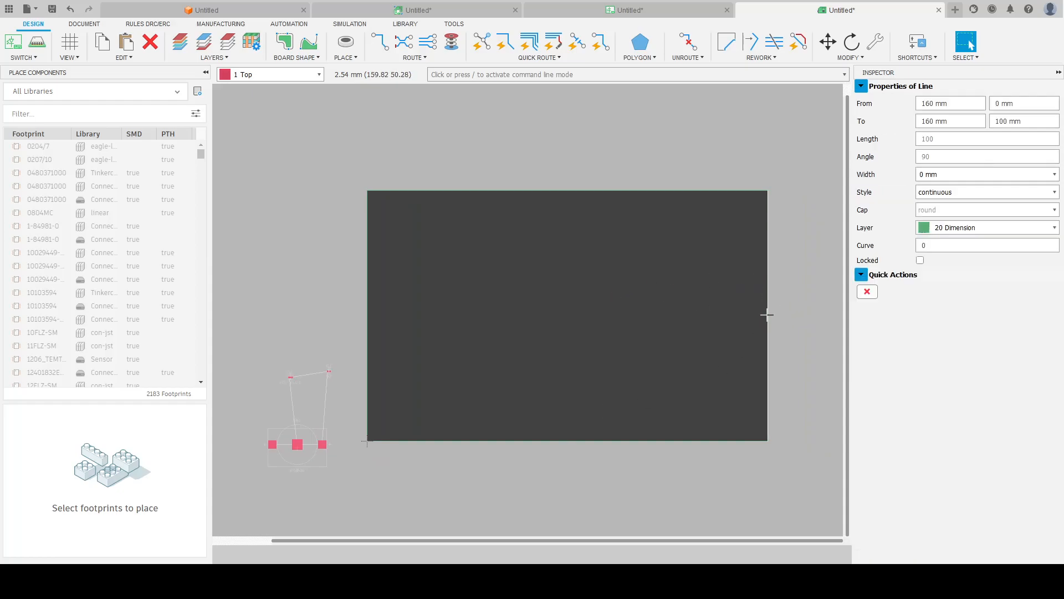
key("m")
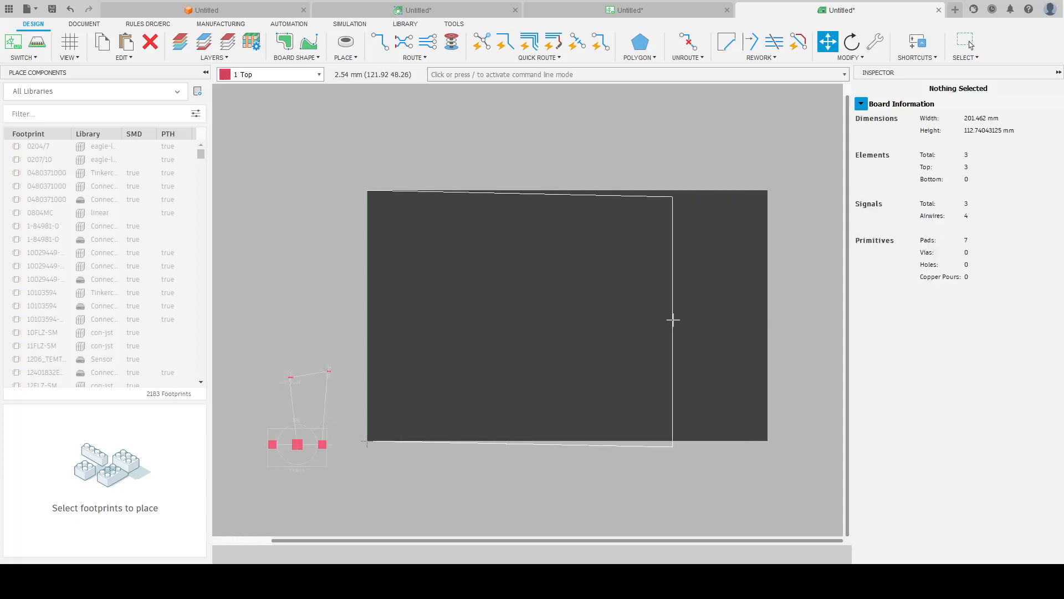
left_click(535, 313)
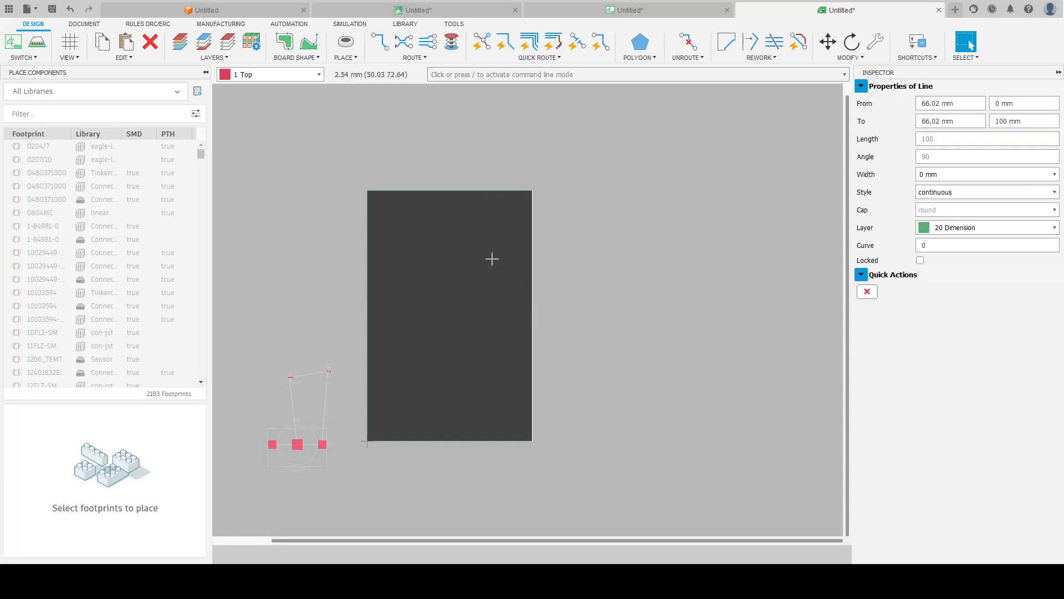
Shorten the board by moving its upper outline edge down to about Y = 69.5 mm.
key("m")
left_click(436, 191)
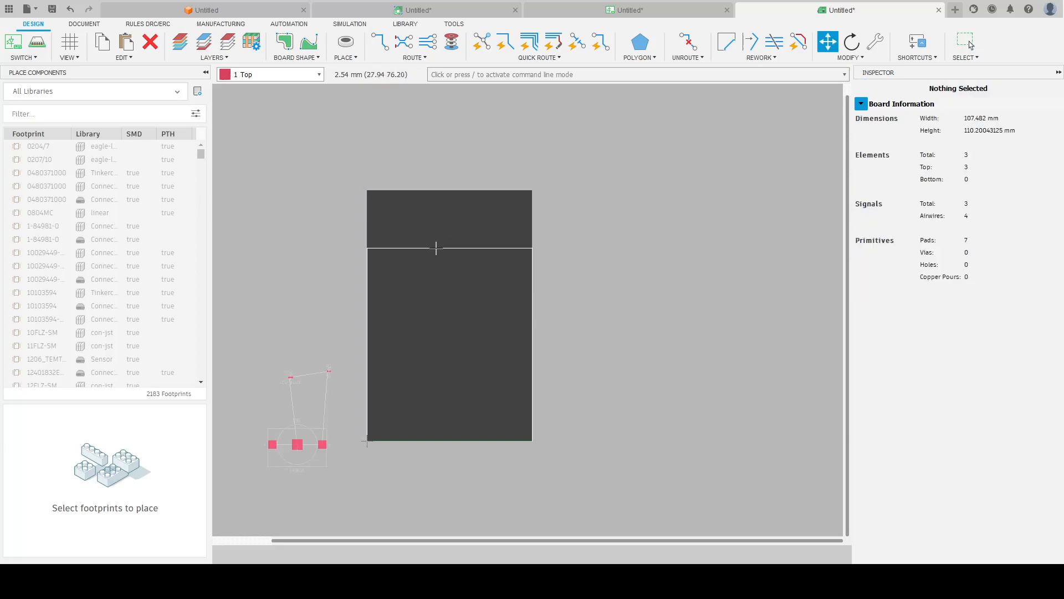
left_click(436, 270)
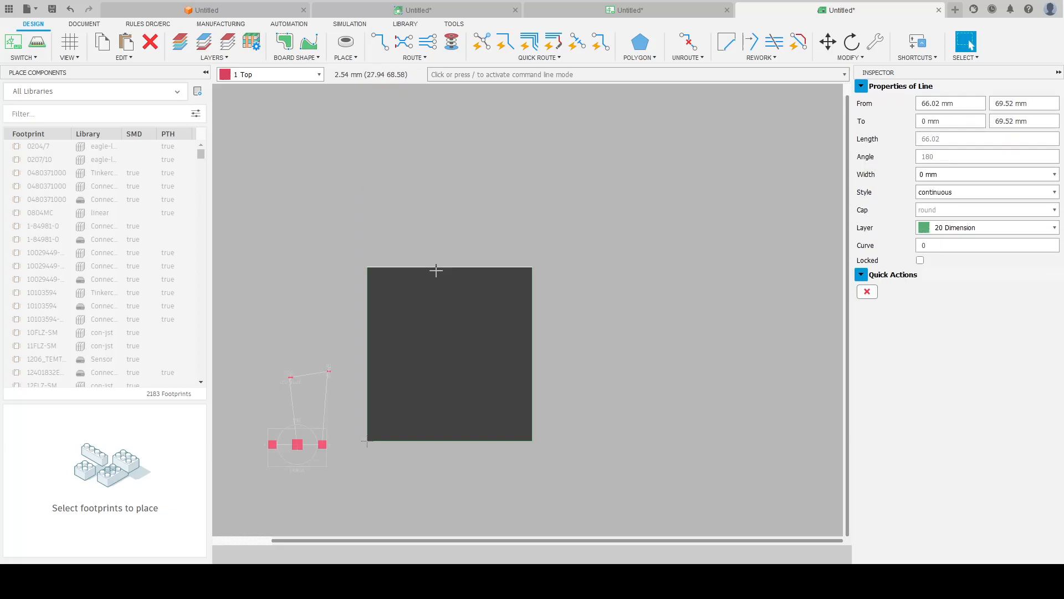
left_click(449, 209)
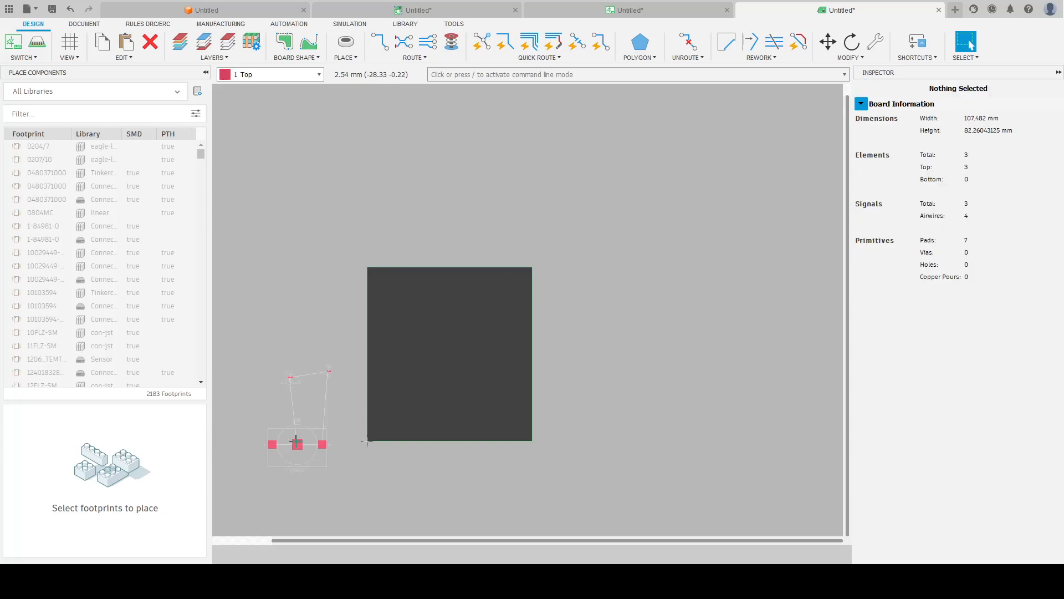
Move battery footprint BT1 onto the lower middle of the board, at about (33.02, 15.24) mm.
key("m")
left_click(298, 446)
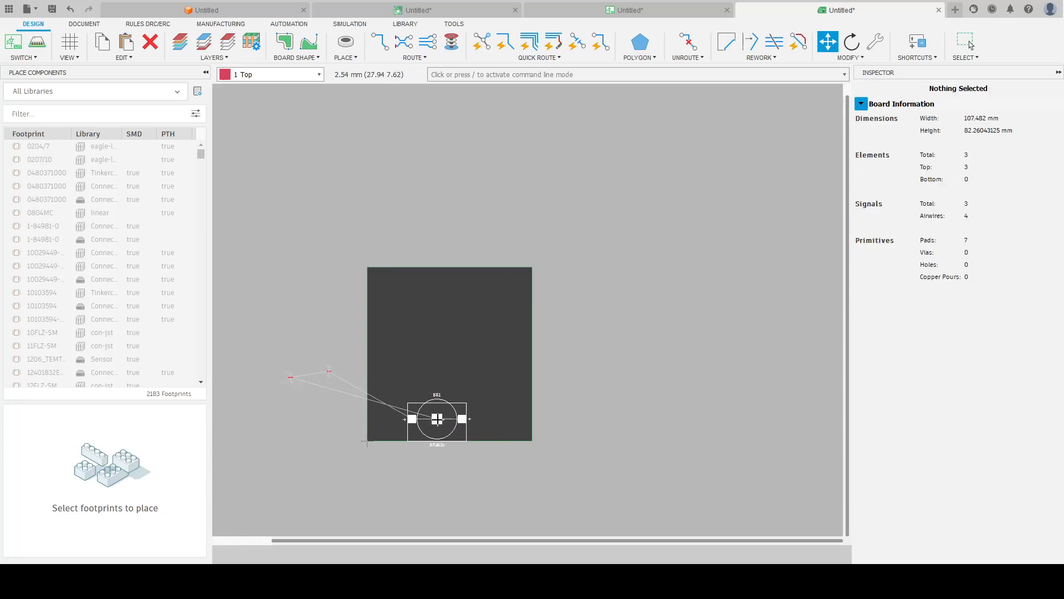
left_click_drag(422, 397, 448, 402)
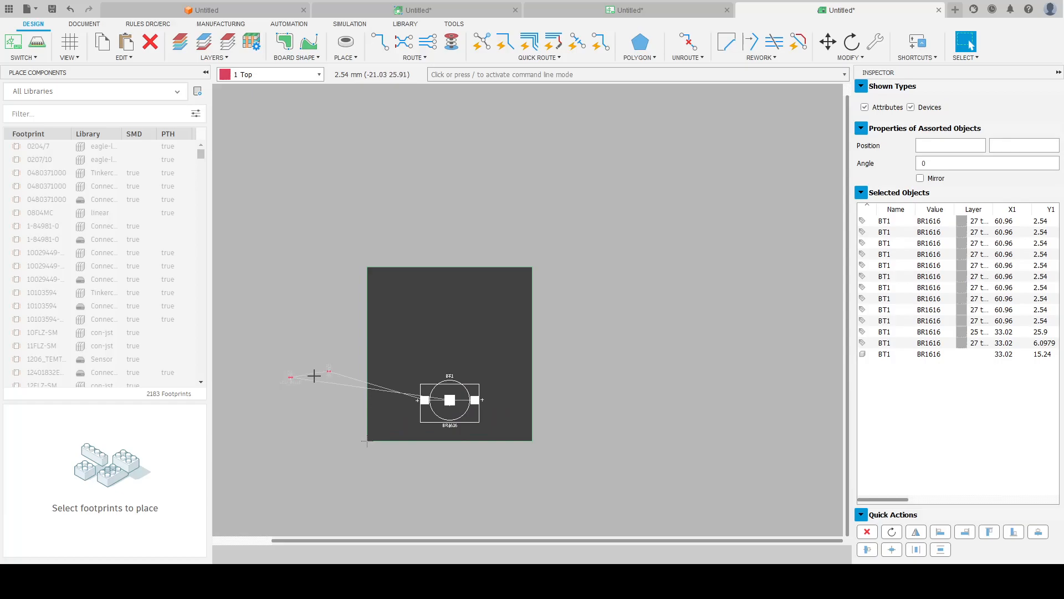
Move resistor footprint R1 onto the board, above and left of the battery, at about (20.32, 48.26) mm.
scroll(315, 386, "up", 2)
left_click(337, 366)
key("m")
left_click(336, 365)
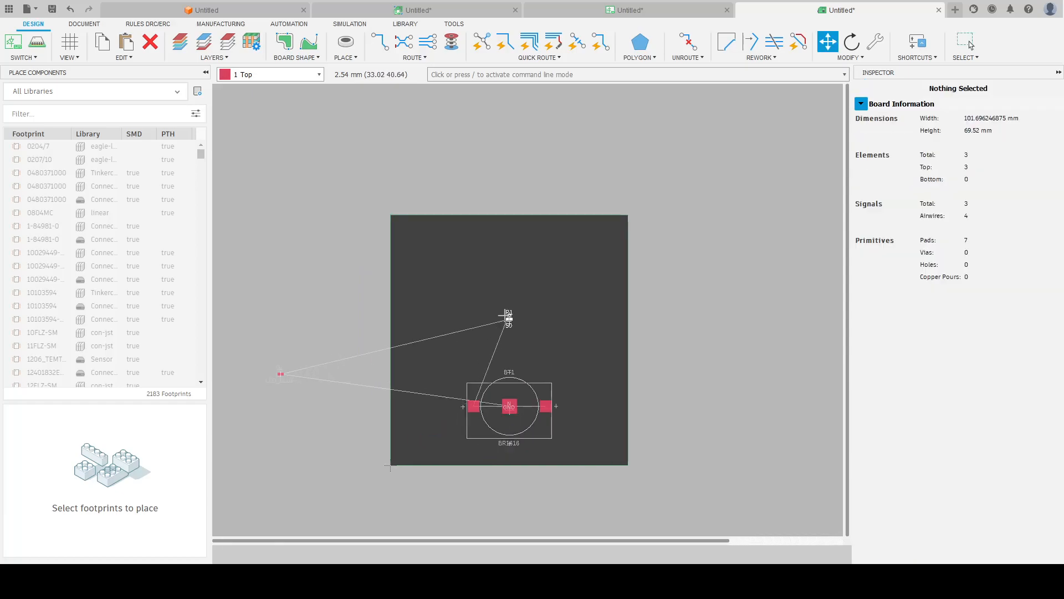
left_click(463, 291)
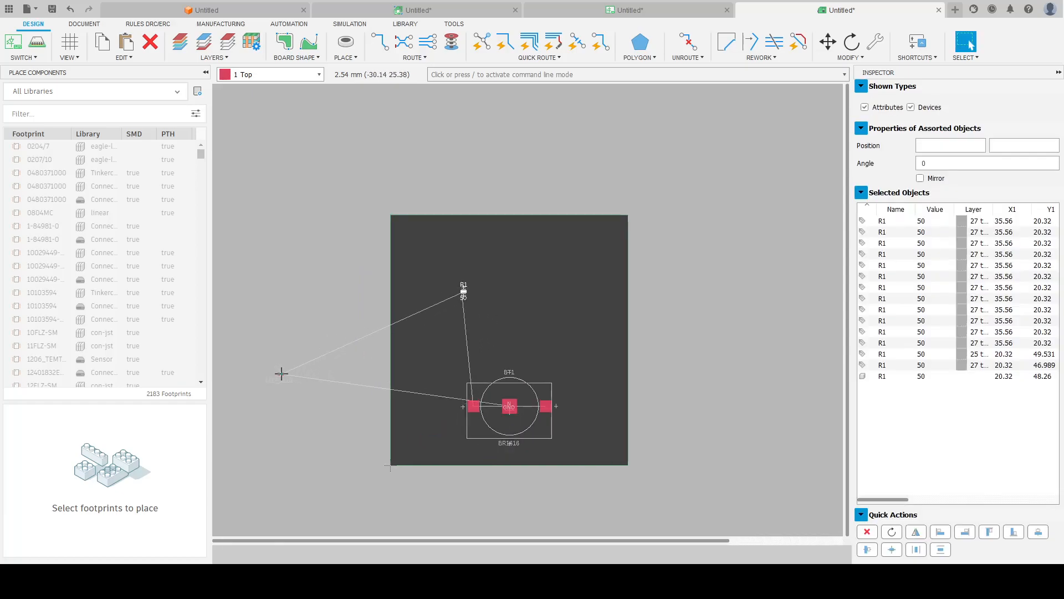
Move LED footprint D1 onto the board, level with R1 and above the battery's centre, at about (33.02, 48.26) mm.
key("Escape")
key("m")
left_click(282, 373)
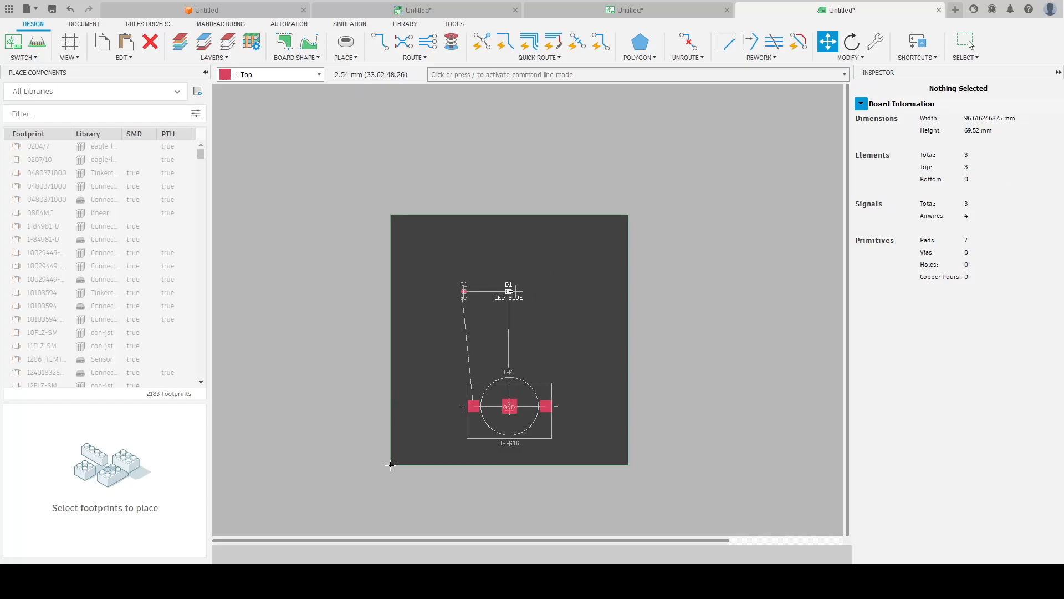
left_click(509, 289)
Shift resistor R1 horizontally to about (22.86, 48.26) mm so it lines up above the battery's P1 pad.
scroll(591, 461, "up", 2)
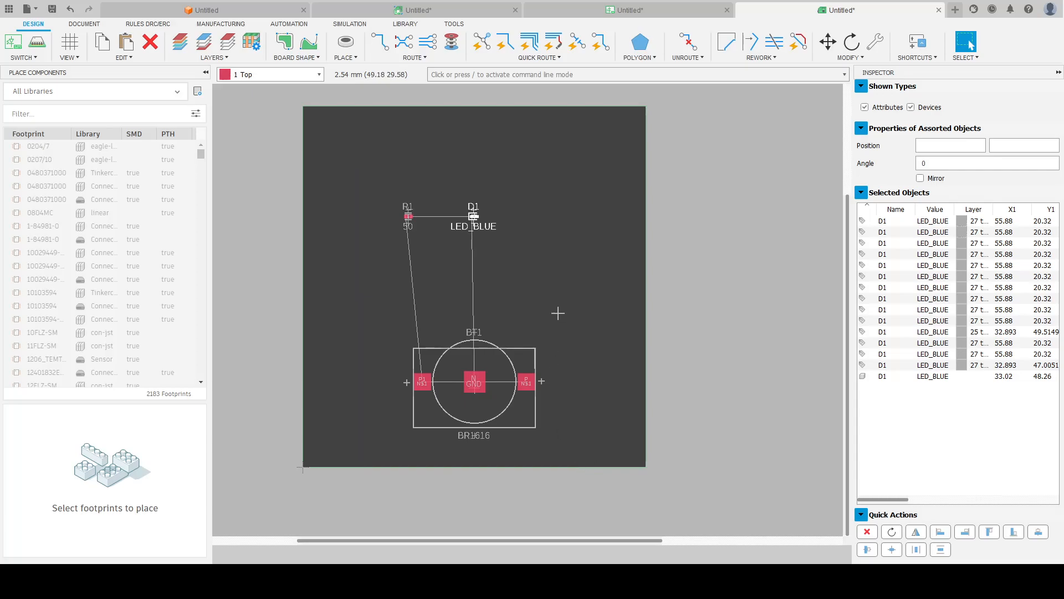
scroll(513, 392, "up", 2)
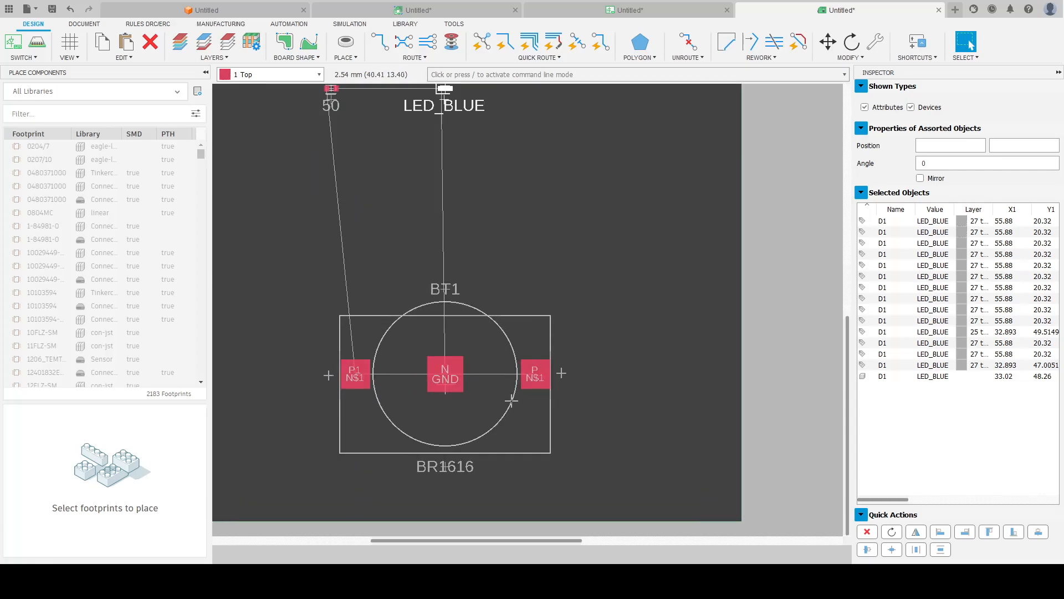
scroll(505, 400, "down", 2)
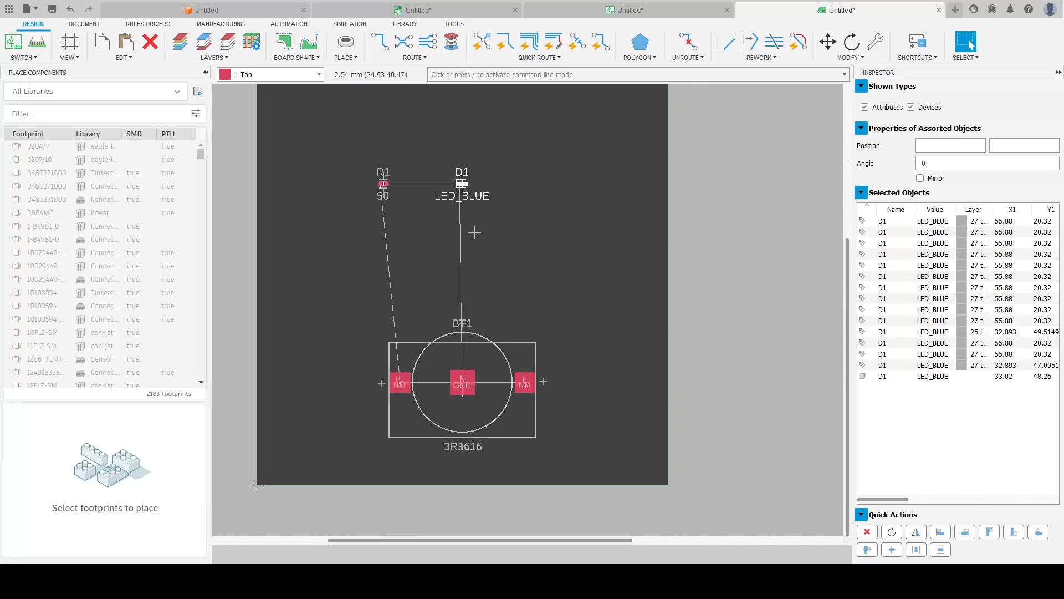
left_click_drag(383, 184, 399, 184)
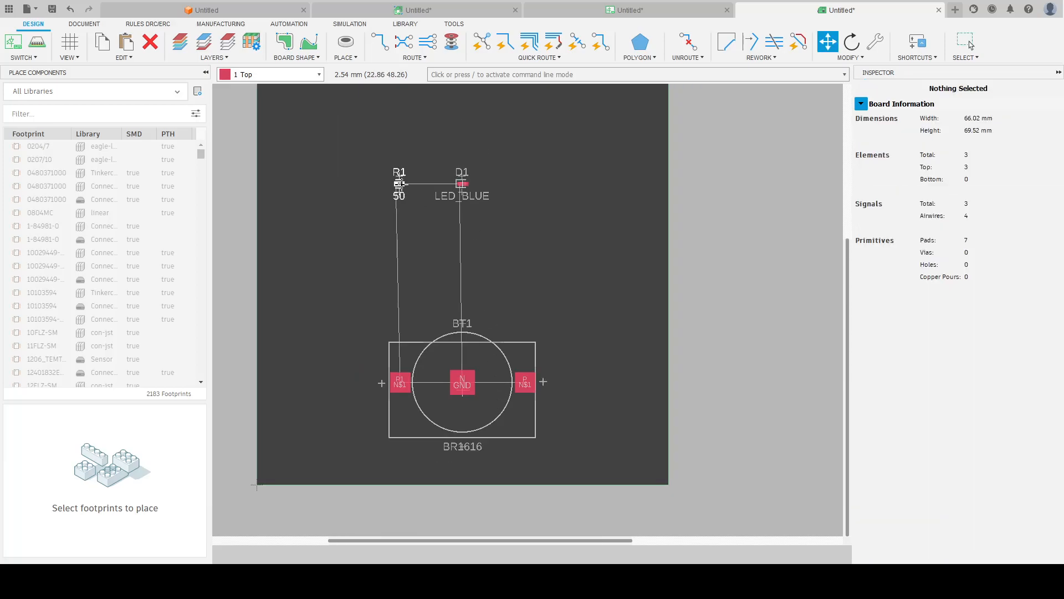
Manually route a 0.1524 mm top-layer trace from the battery's P1 pad straight up to the nearer pad of resistor R1.
left_click(968, 43)
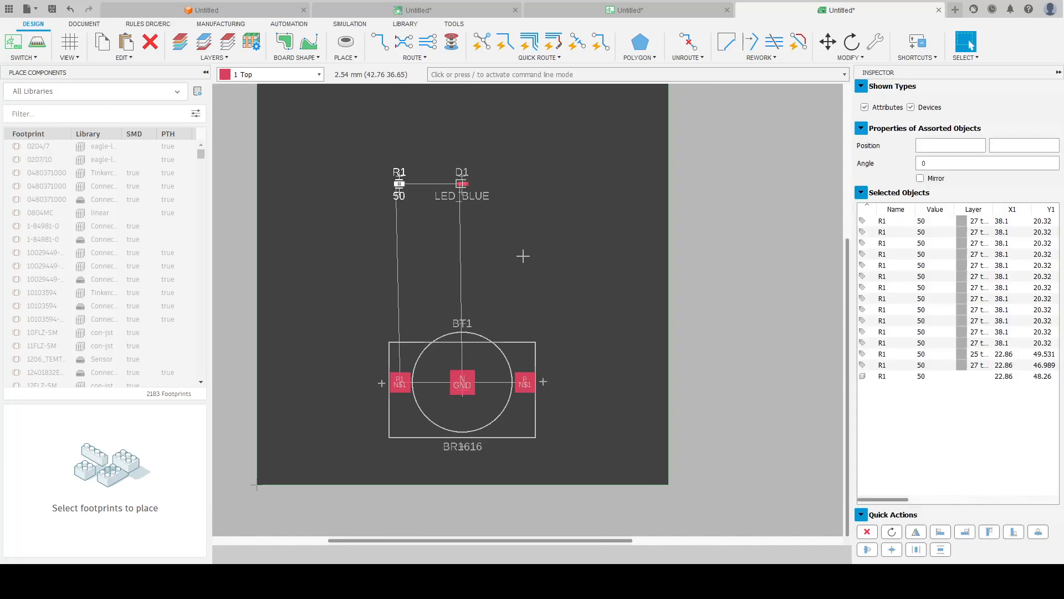
left_click(380, 42)
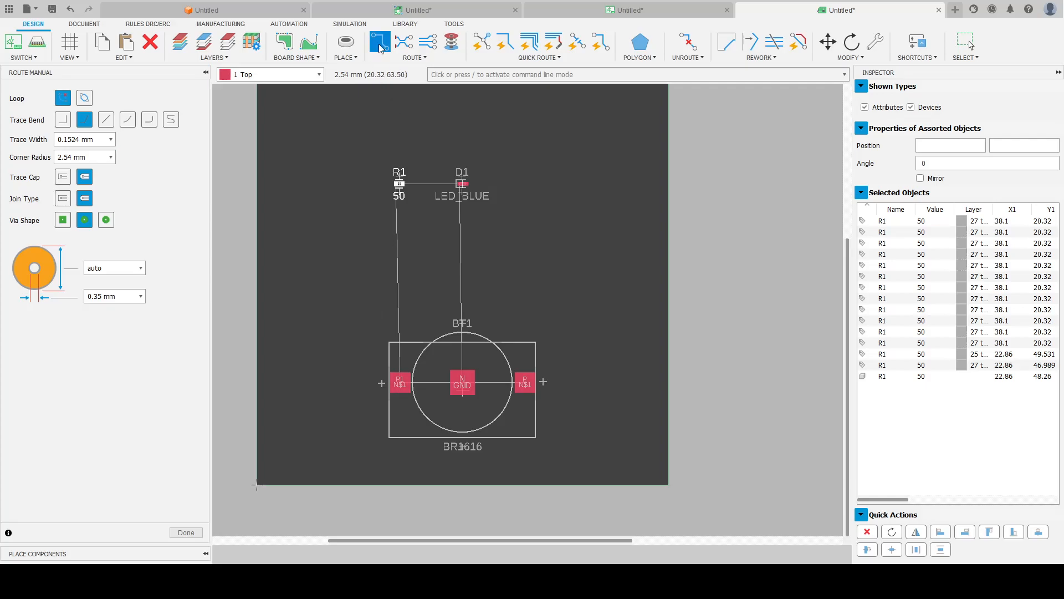
left_click(399, 382)
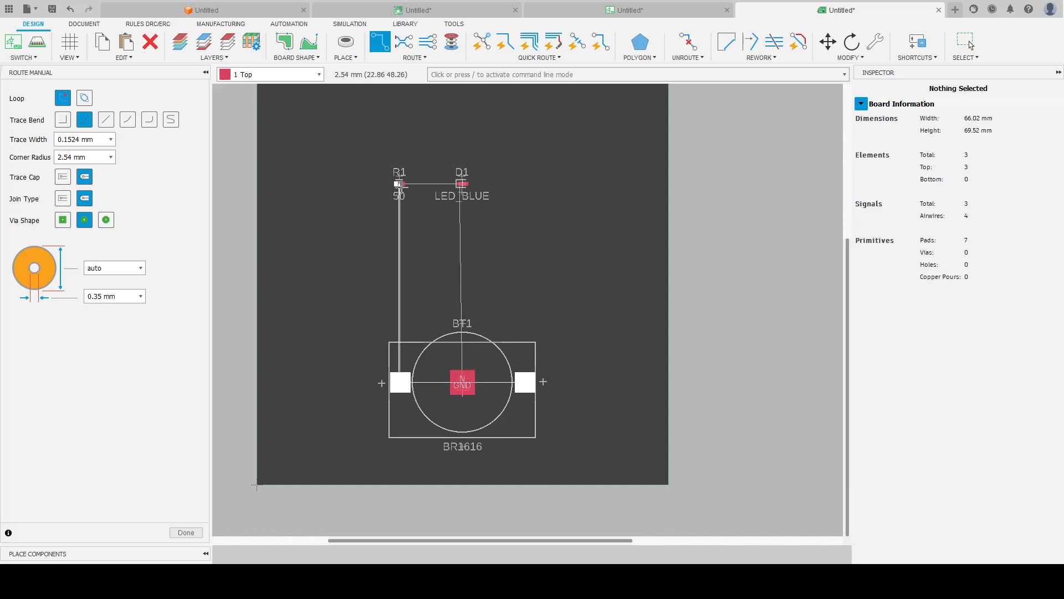
left_click(395, 182)
scroll(394, 183, "up", 5)
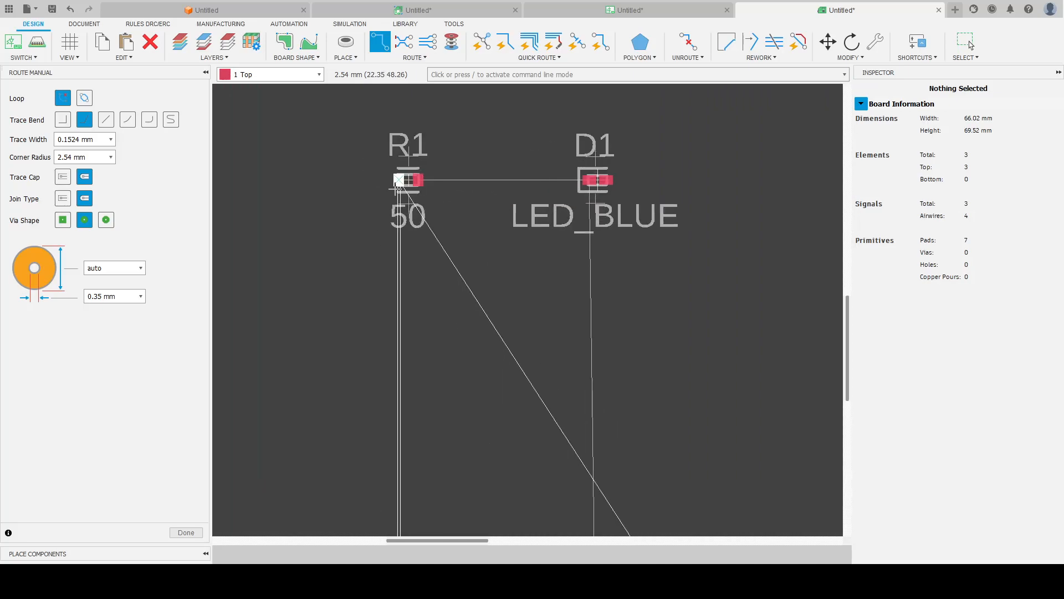
left_click(398, 180)
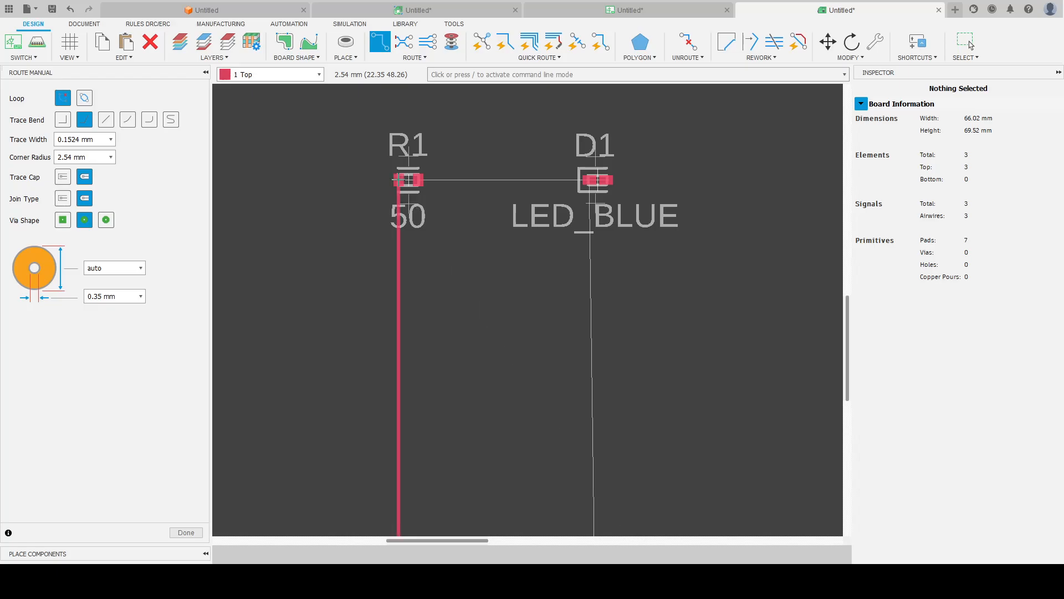
left_click(418, 180)
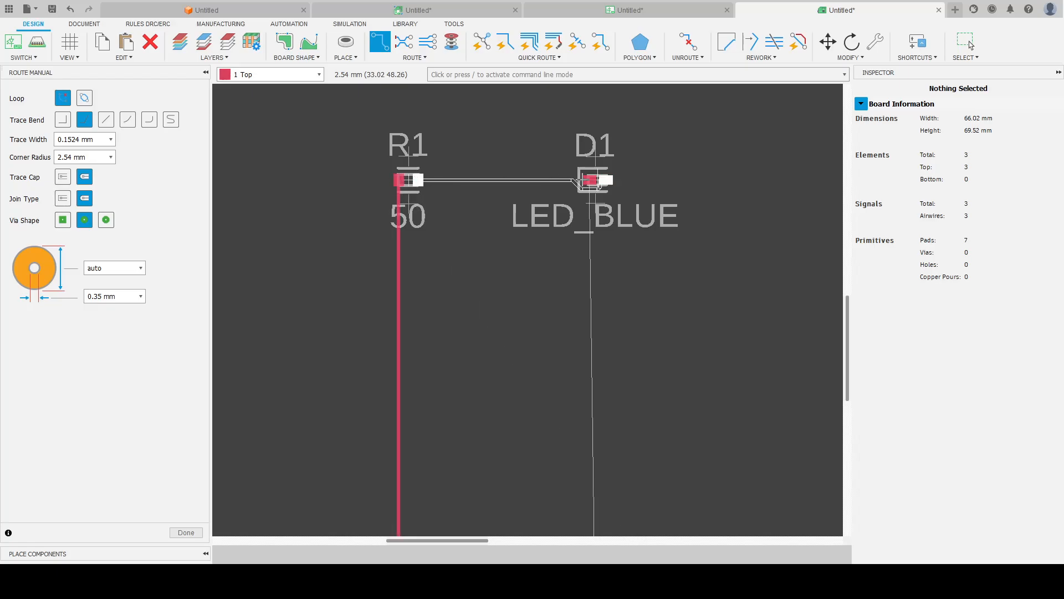
left_click(966, 42)
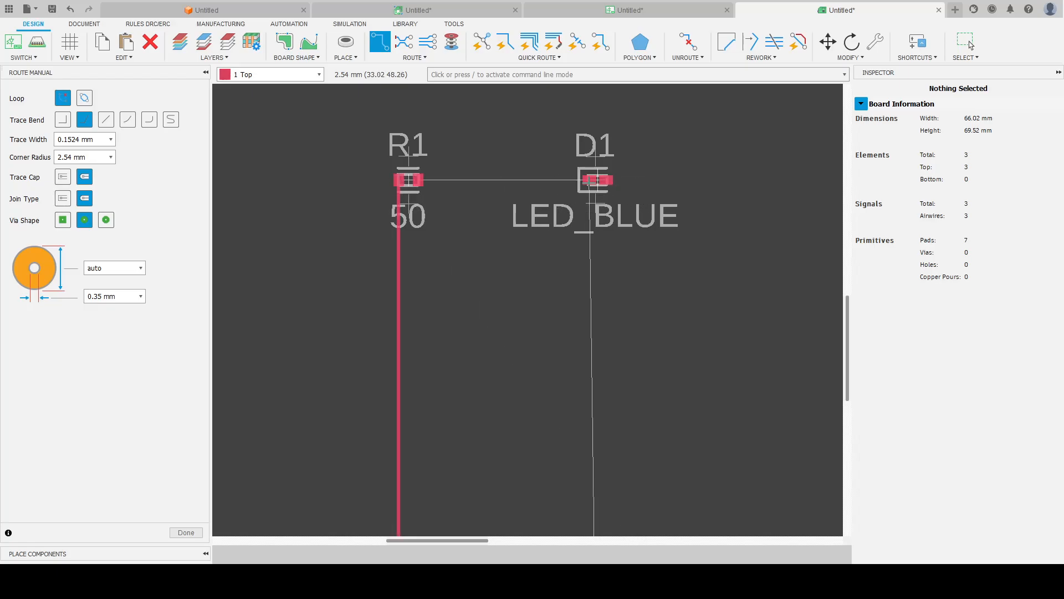
key("Escape")
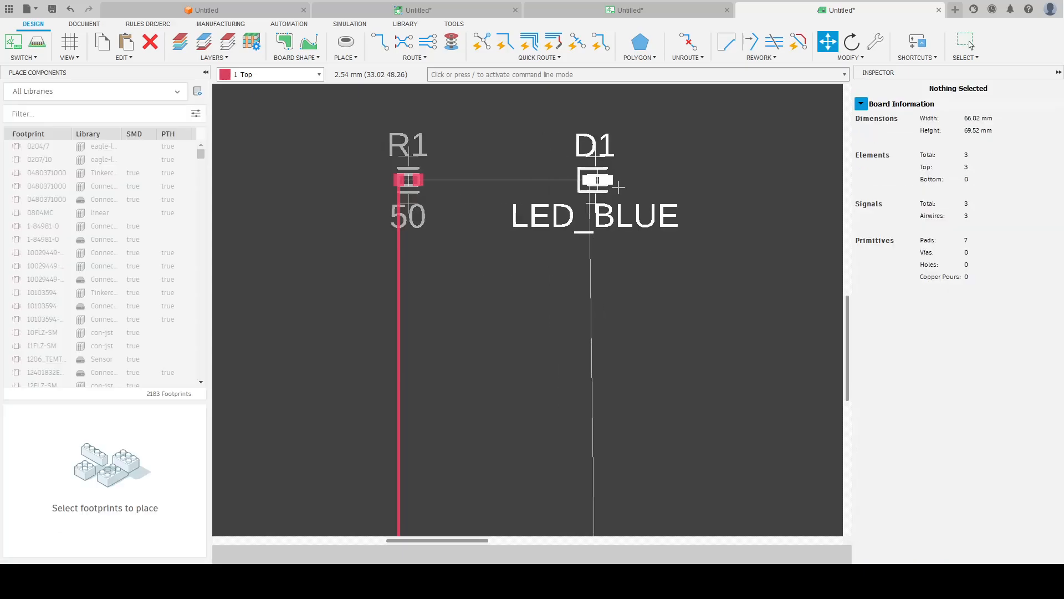
Rotate LED footprint D1 by 180 degrees in place at (33.02, 48.26) mm.
right_click(600, 181)
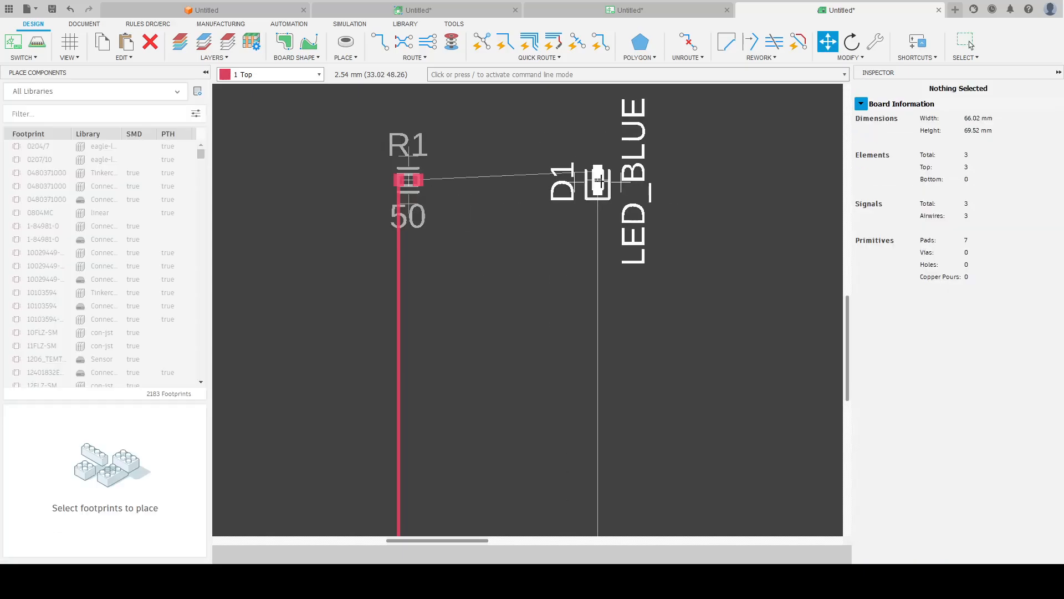
right_click(600, 180)
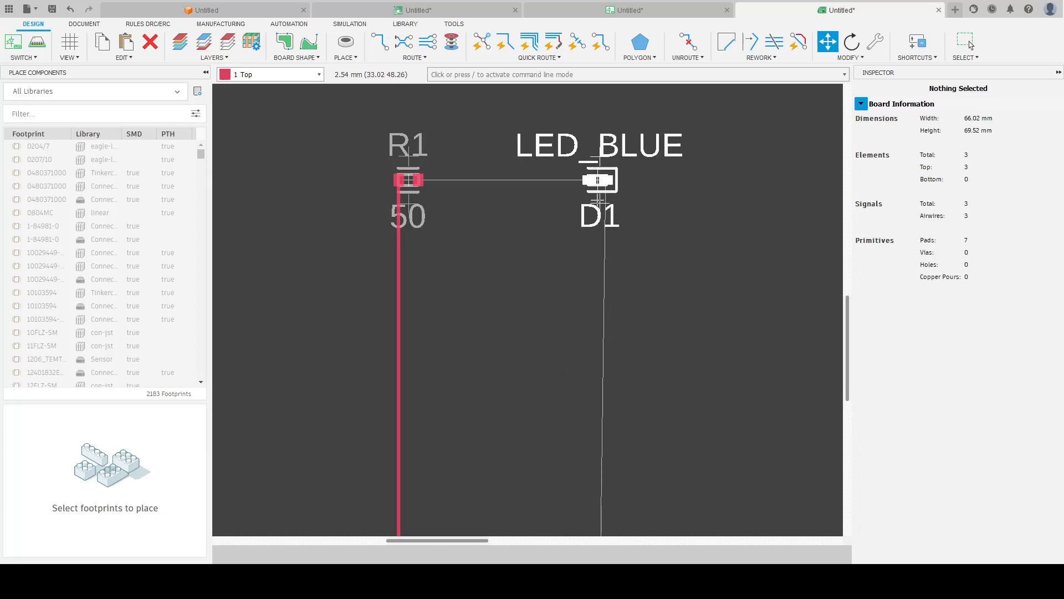
left_click(970, 45)
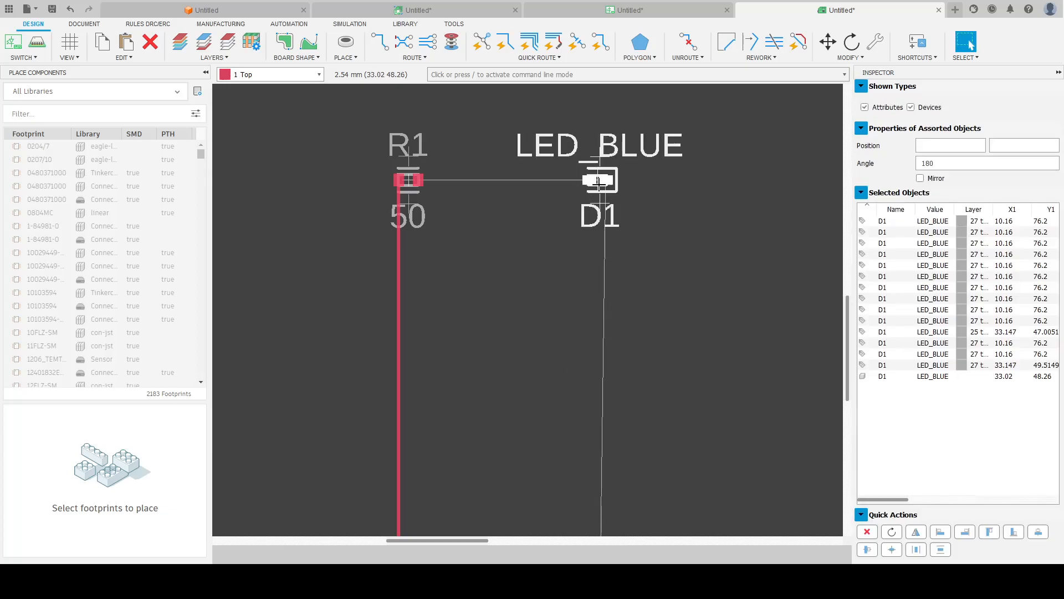
Route a straight 0.1524 mm top-layer trace from R1's unrouted pad to the facing pad of LED D1.
left_click(380, 42)
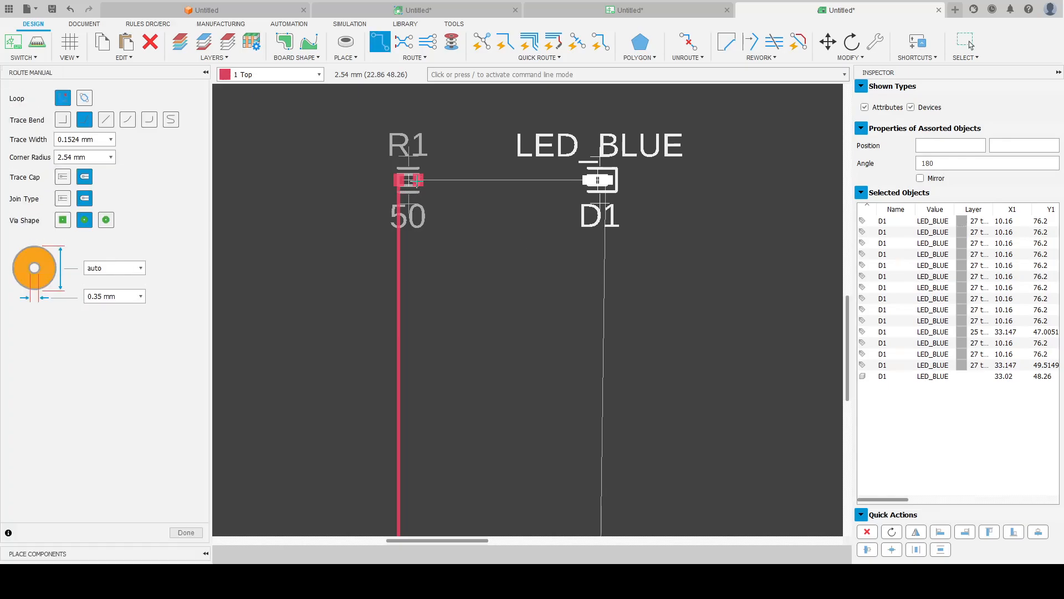
left_click(418, 180)
left_click(589, 180)
Route a top-layer trace from battery pad P1 to pad P, passing below the central GND pad with 45-degree bends.
scroll(599, 298, "down", 3)
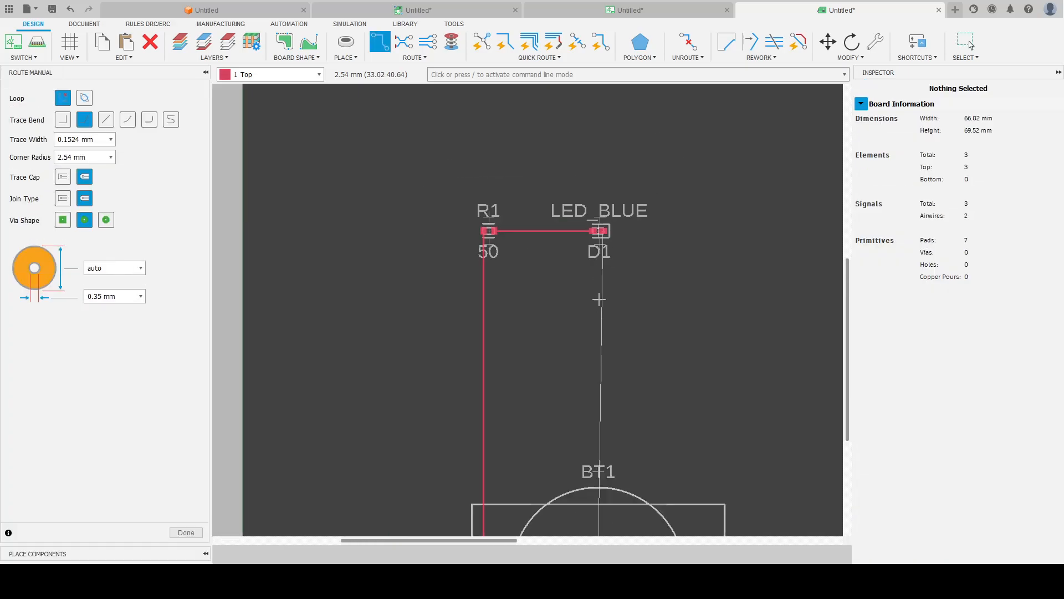
middle_click_drag(621, 350, 578, 240)
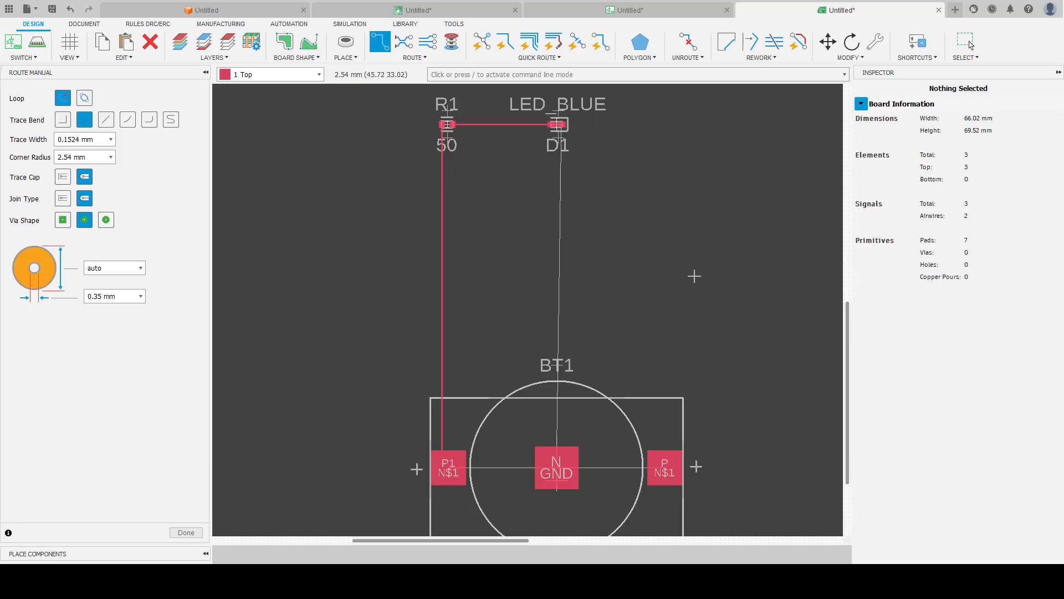
scroll(688, 458, "down", 1)
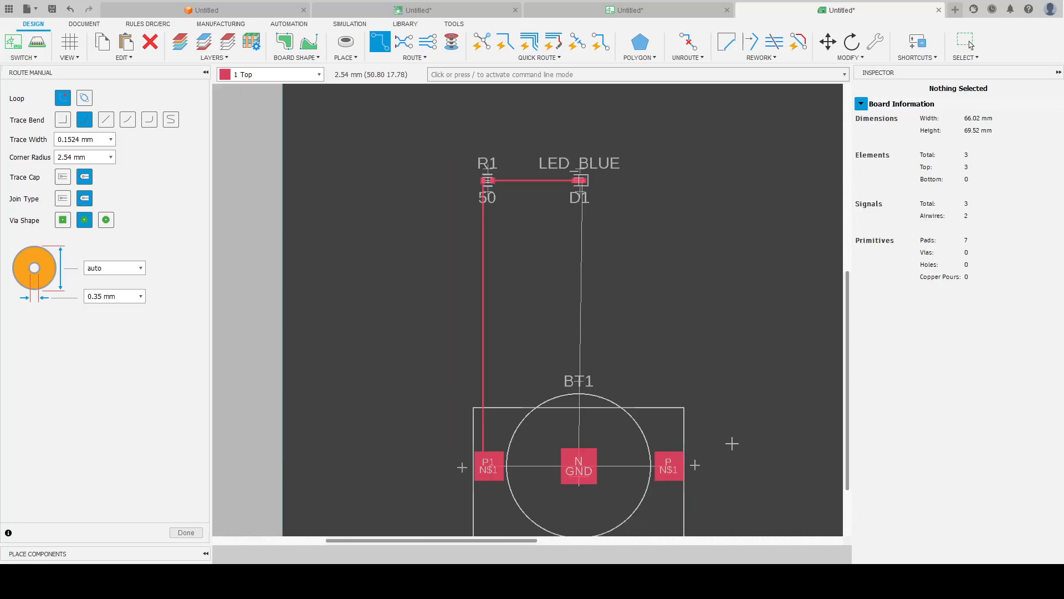
middle_click_drag(732, 442, 688, 349)
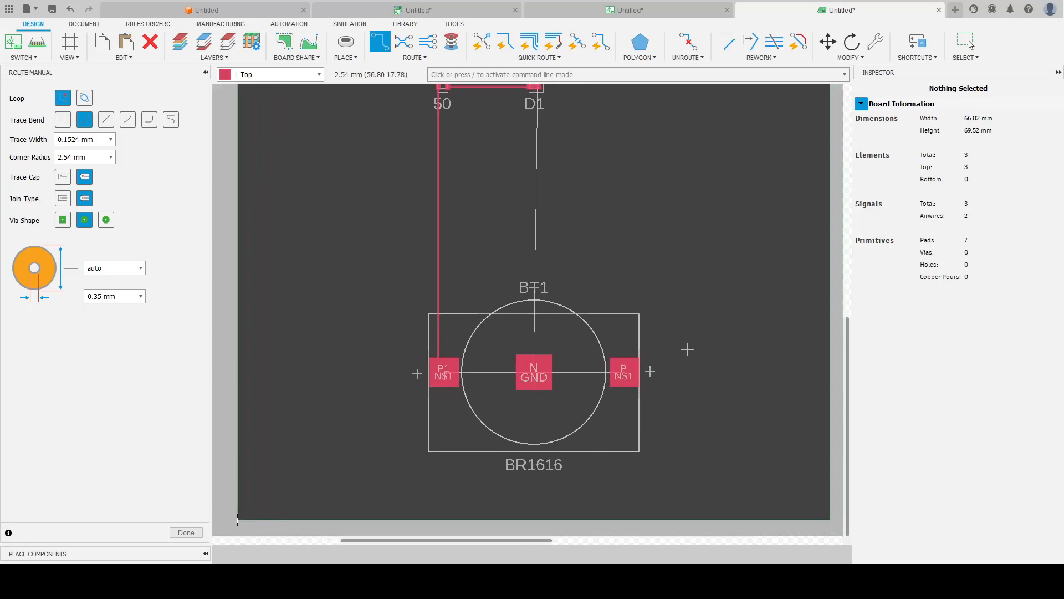
left_click(444, 377)
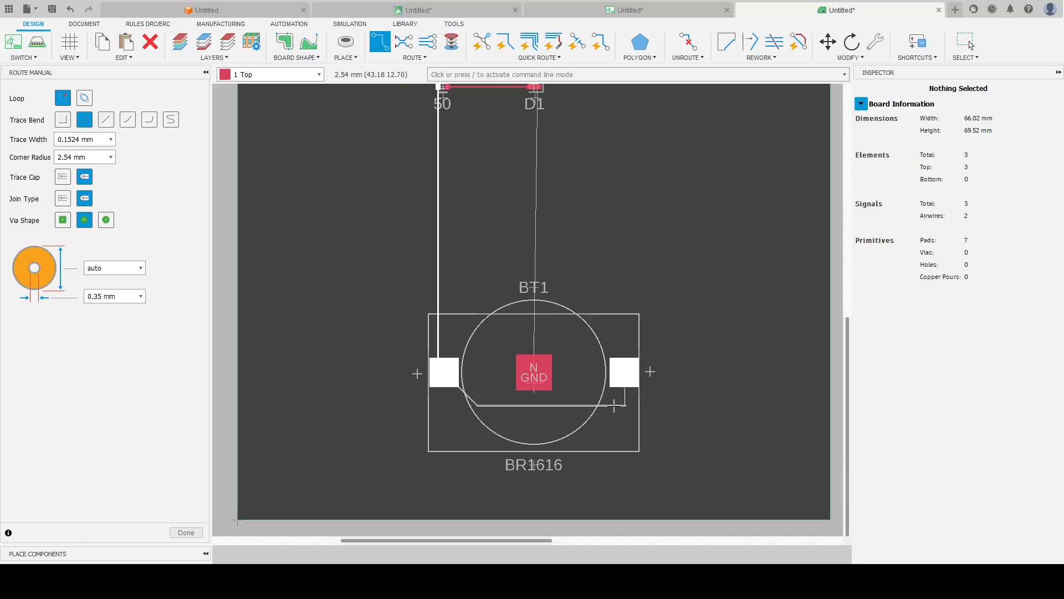
left_click(625, 377)
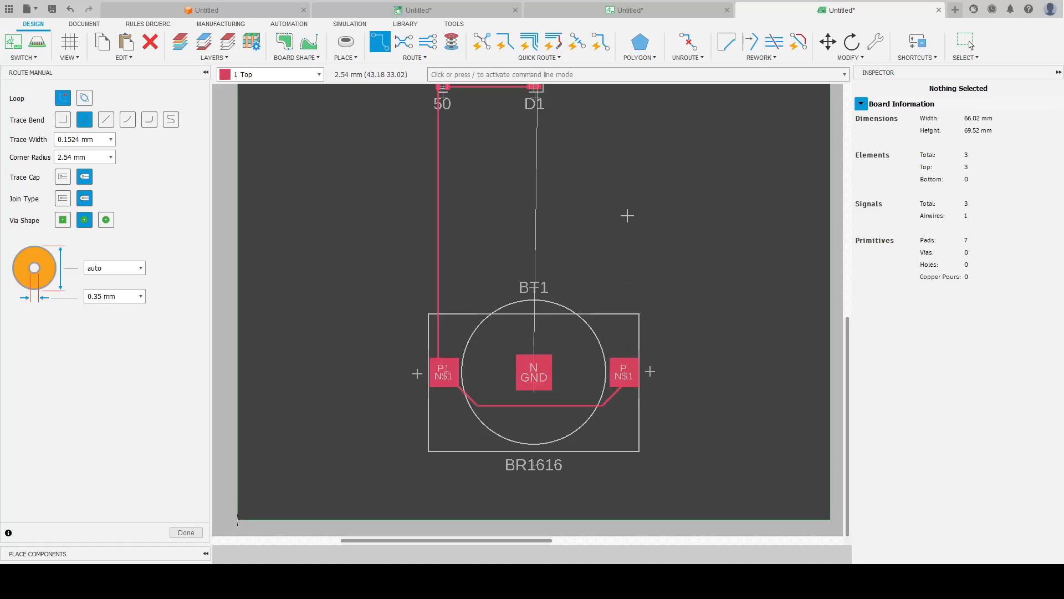
Try to route a trace from LED D1's outer pad down to the battery's central N pad.
scroll(628, 216, "down", 1)
left_click(549, 110)
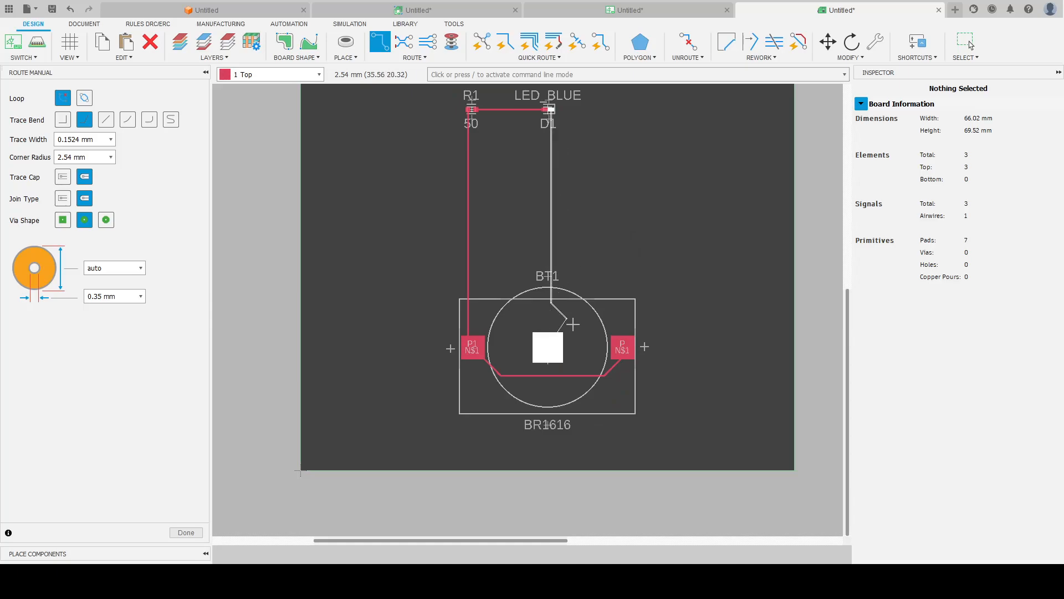
left_click(550, 349)
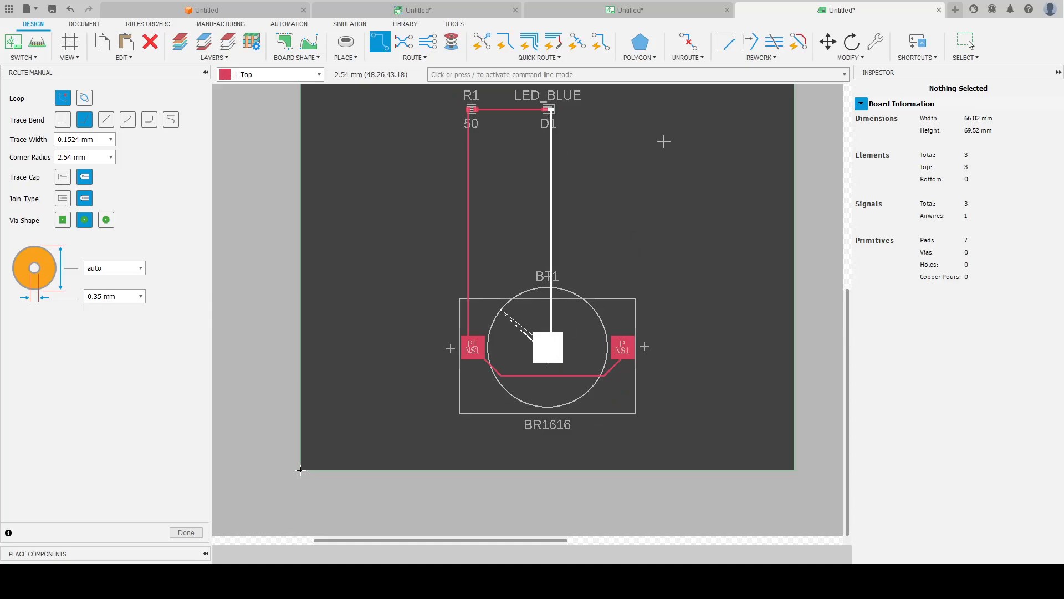
scroll(557, 366, "up", 4)
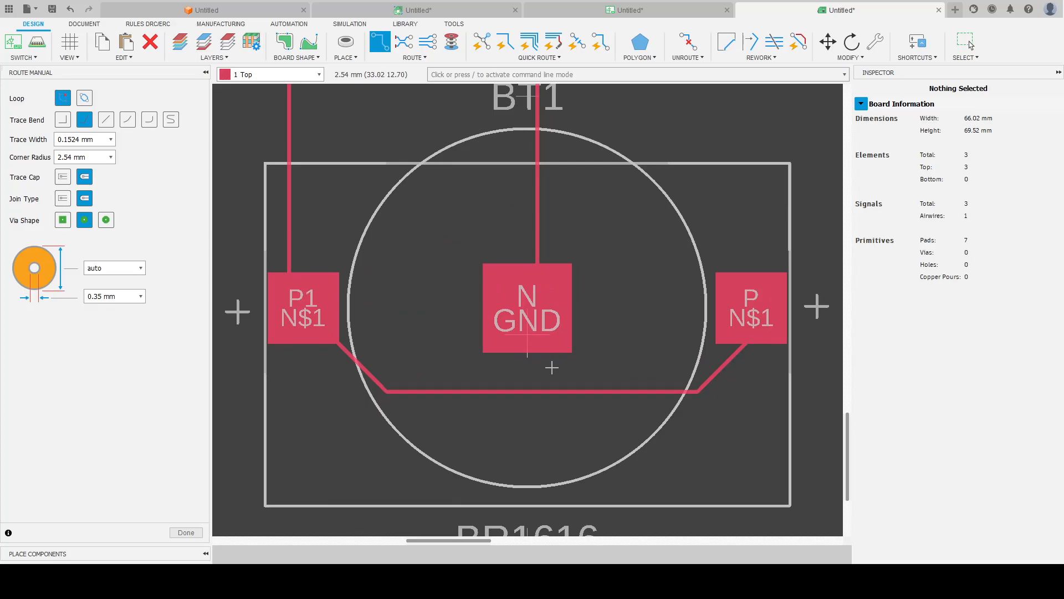
left_click(968, 43)
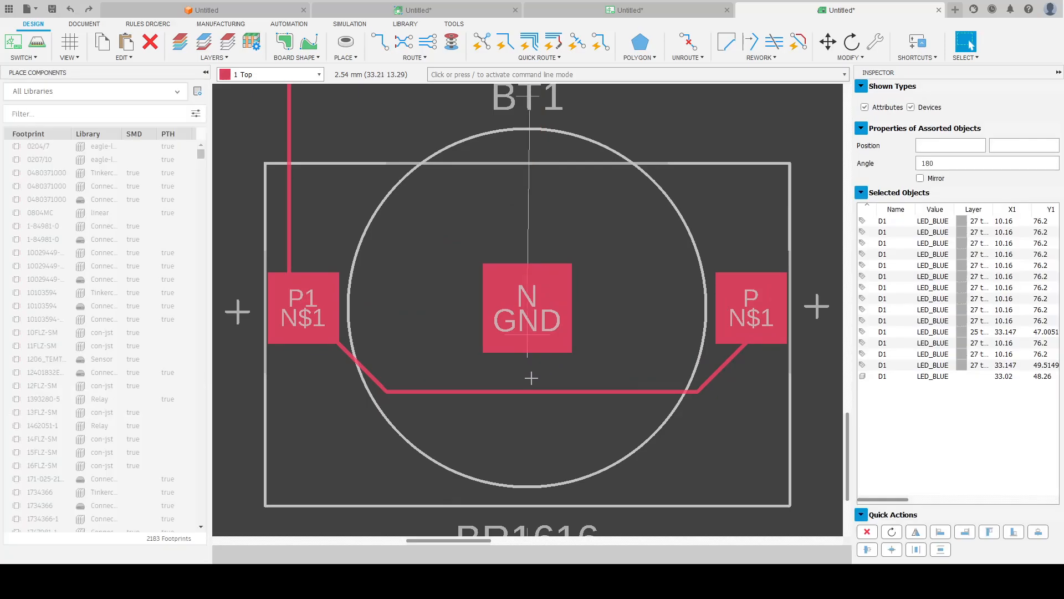
Route a 0.1524 mm top-layer trace from the battery's central GND pad up to the unrouted pad of LED D1.
left_click(529, 332)
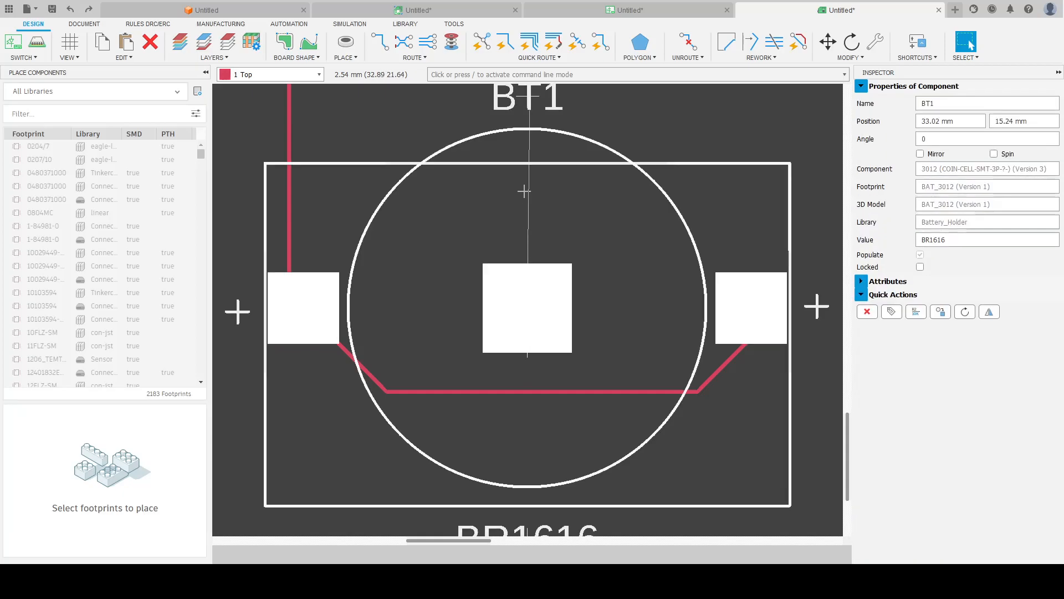
key("r")
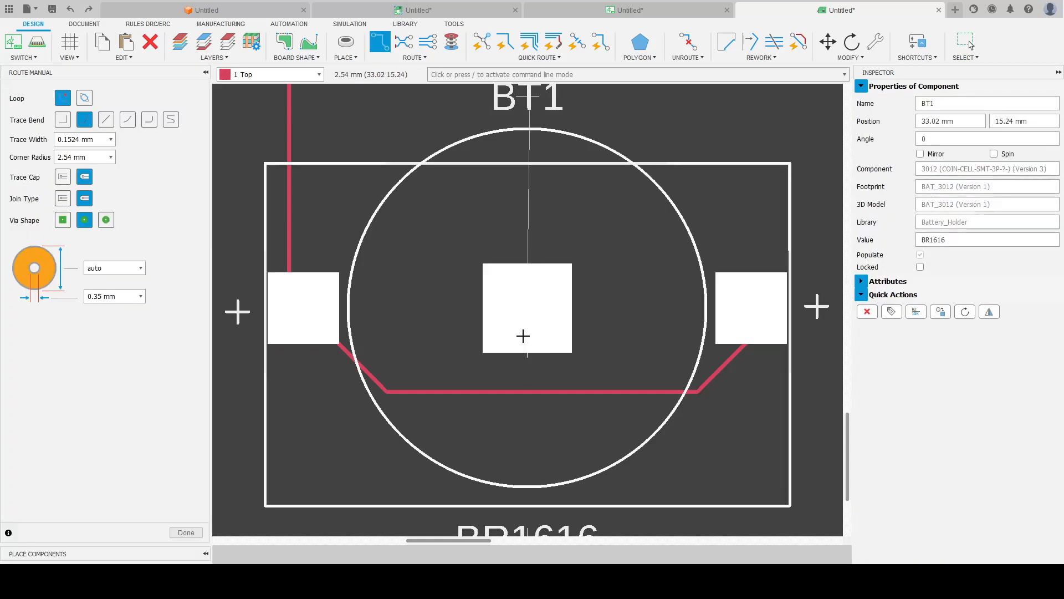
left_click(525, 334)
scroll(531, 197, "down", 5)
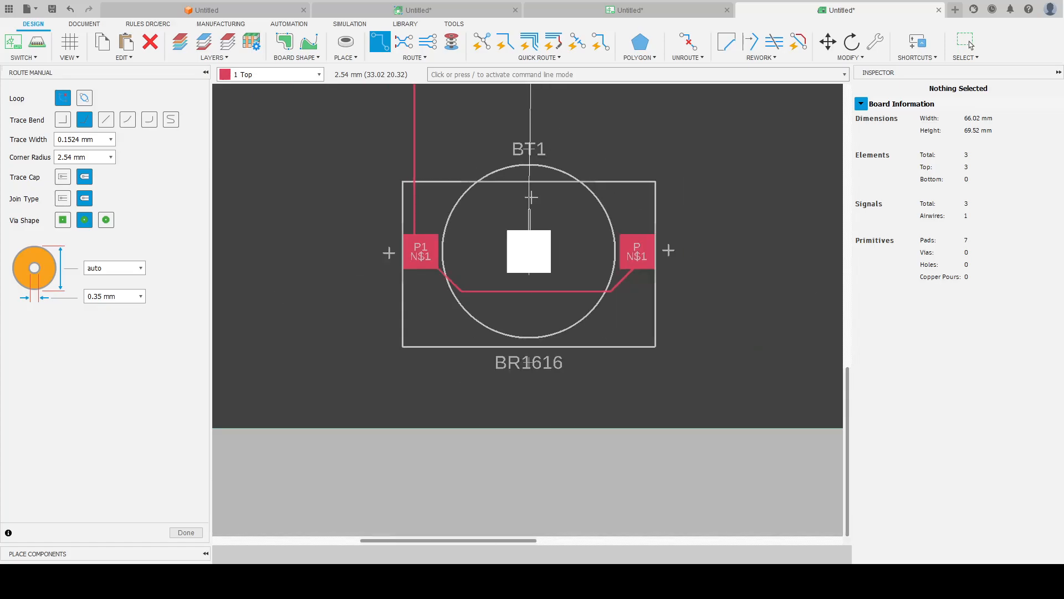
middle_click_drag(534, 190, 574, 442)
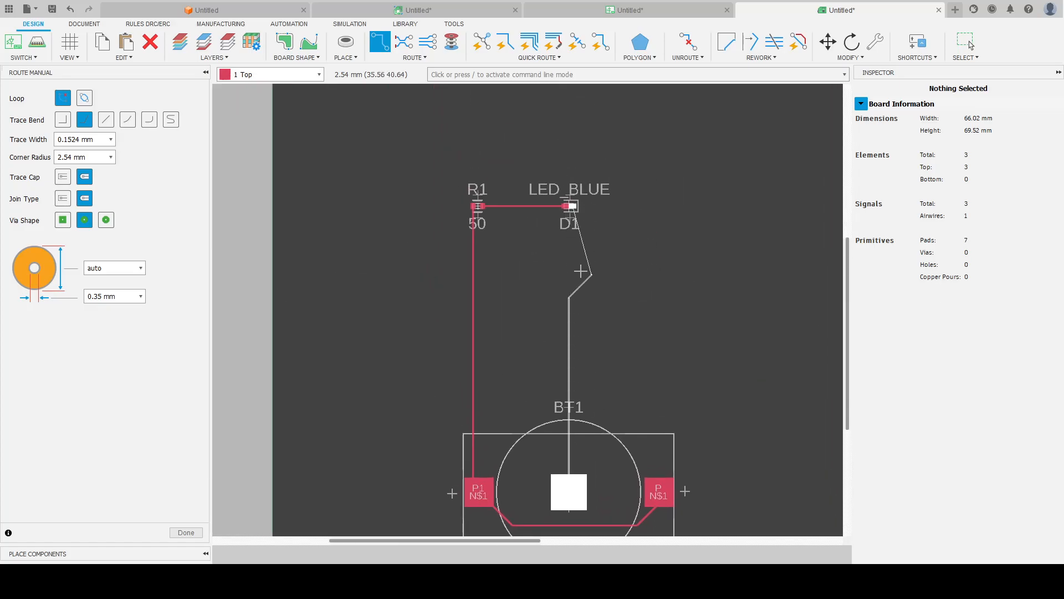
left_click(574, 206)
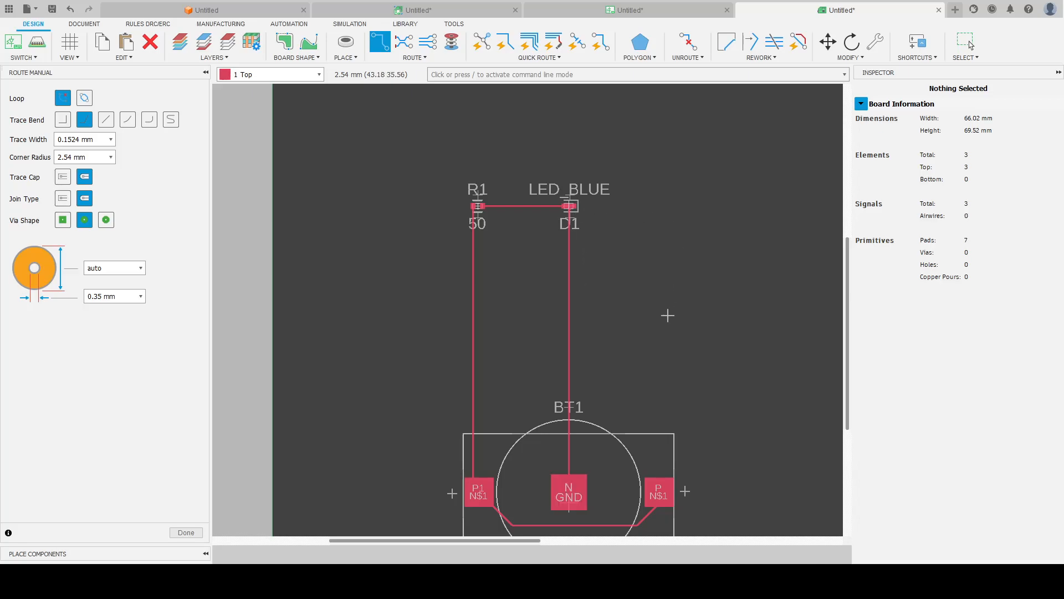
Examine the routed traces around the battery, resistor and LED, and the board layout as a whole.
scroll(656, 382, "down", 1)
scroll(655, 383, "up", 2)
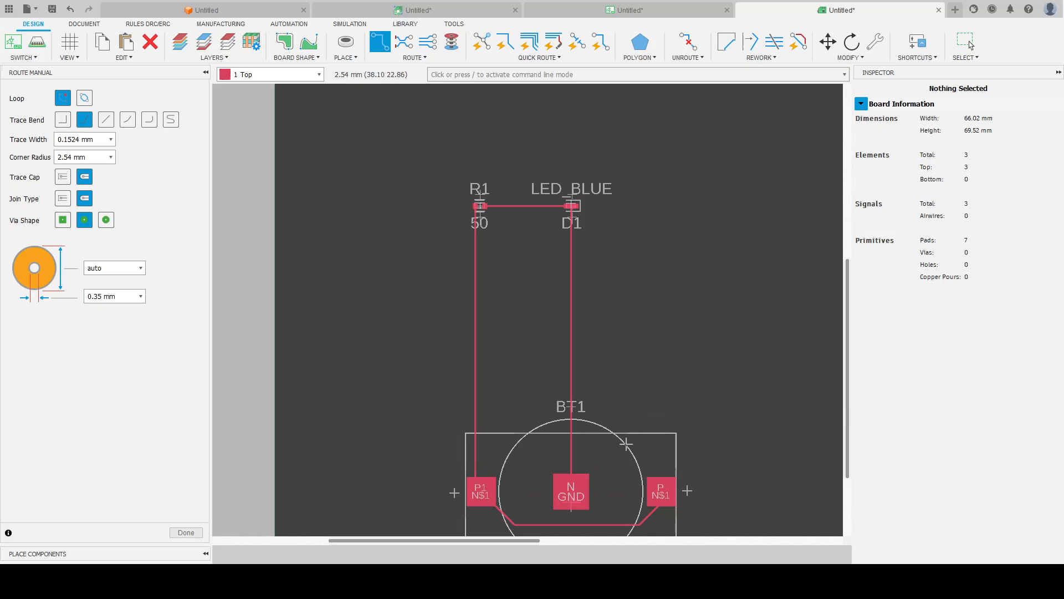
middle_click_drag(624, 439, 593, 252)
scroll(591, 228, "down", 3)
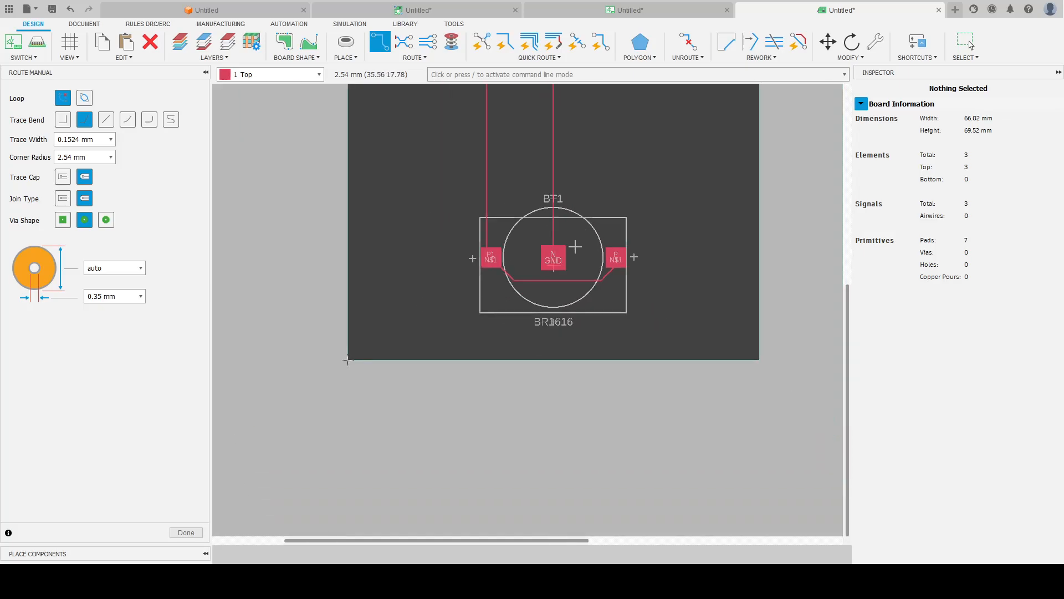
middle_click_drag(680, 232, 660, 338)
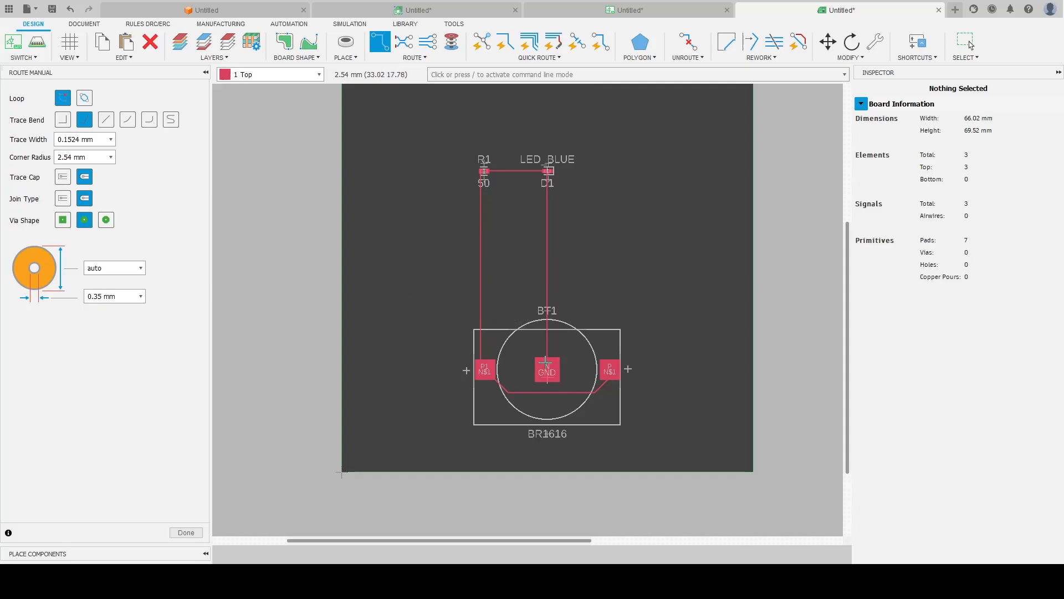
scroll(543, 357, "up", 3)
scroll(543, 357, "down", 2)
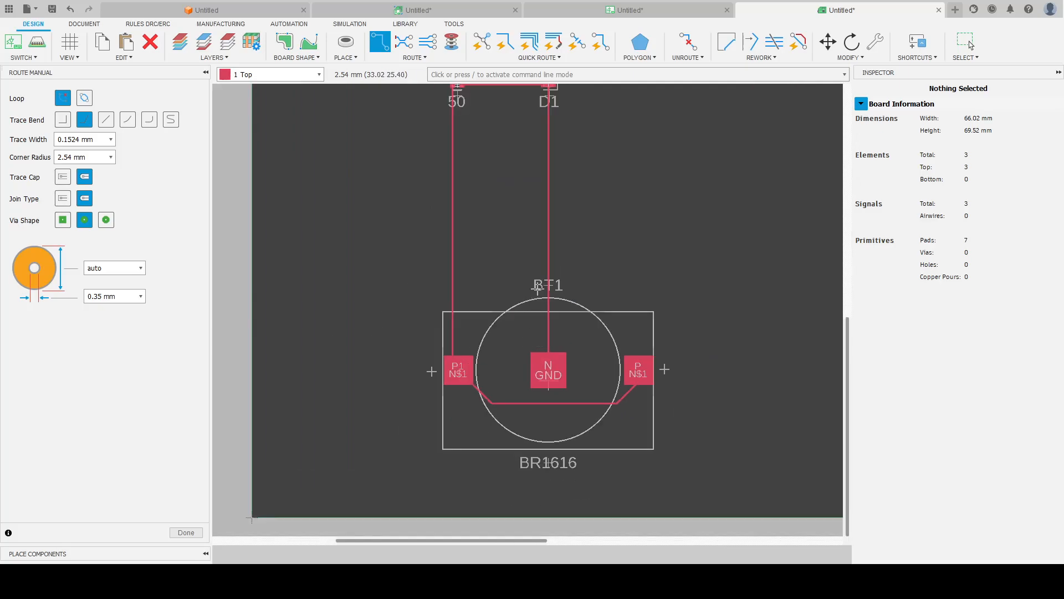
key("Escape")
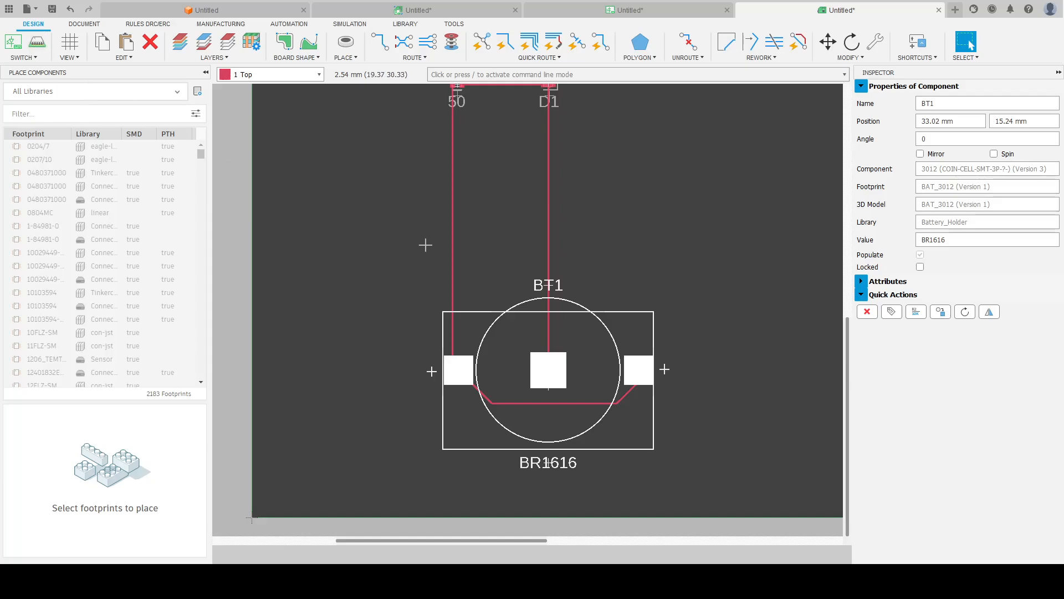
scroll(626, 302, "down", 2)
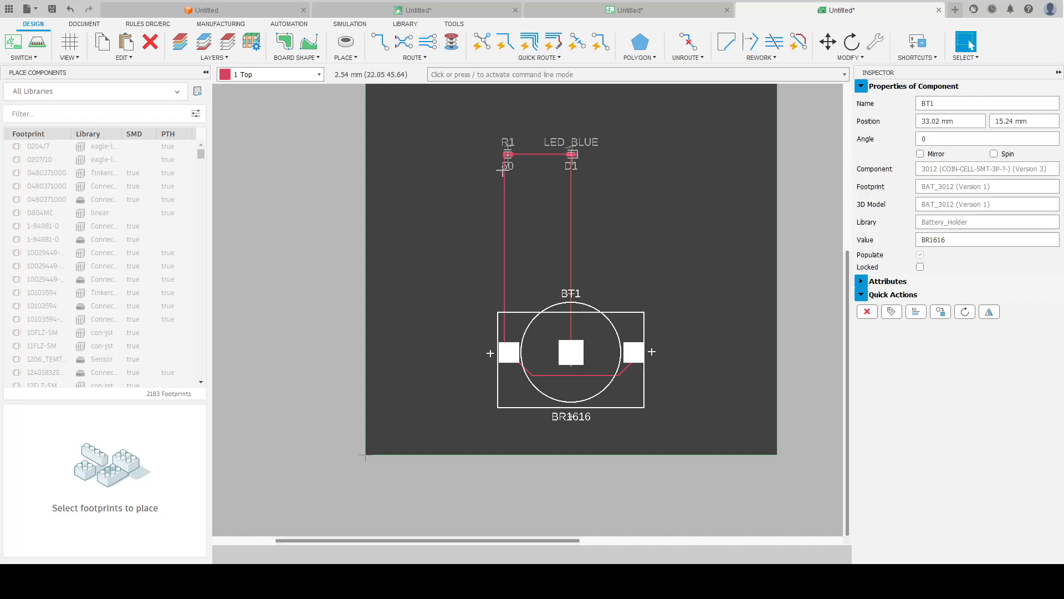
scroll(495, 162, "up", 3)
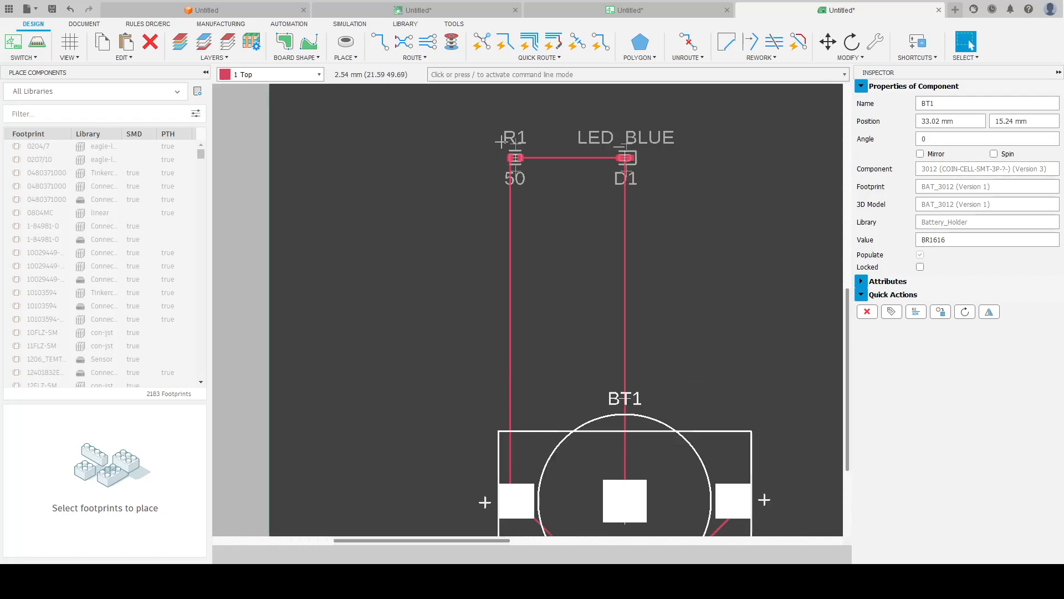
scroll(602, 354, "down", 2)
scroll(603, 355, "down", 1)
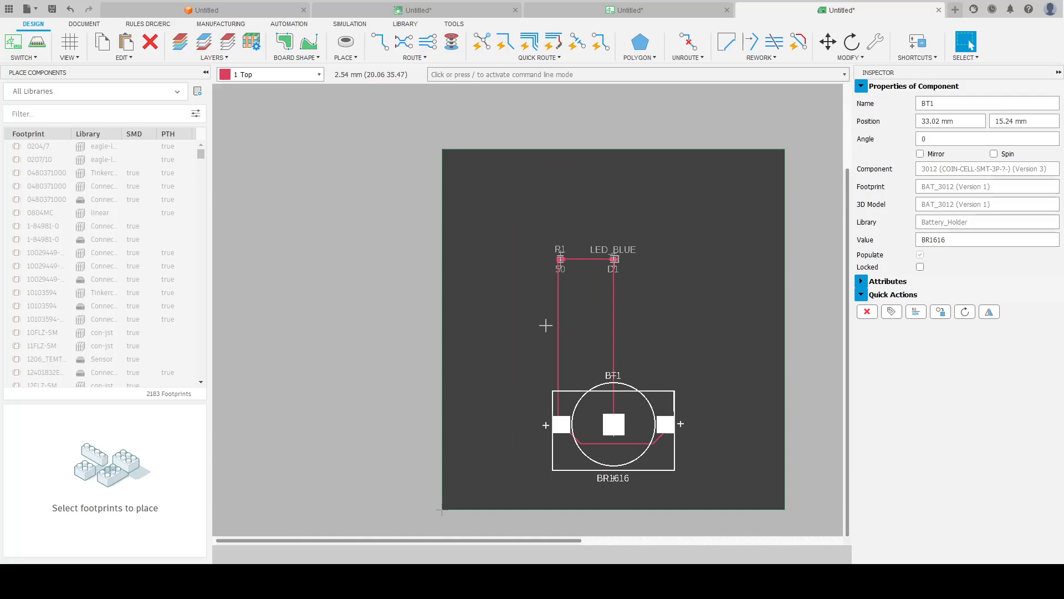
Push the routed board to a 3D PCB using the Recommended preset.
left_click(40, 44)
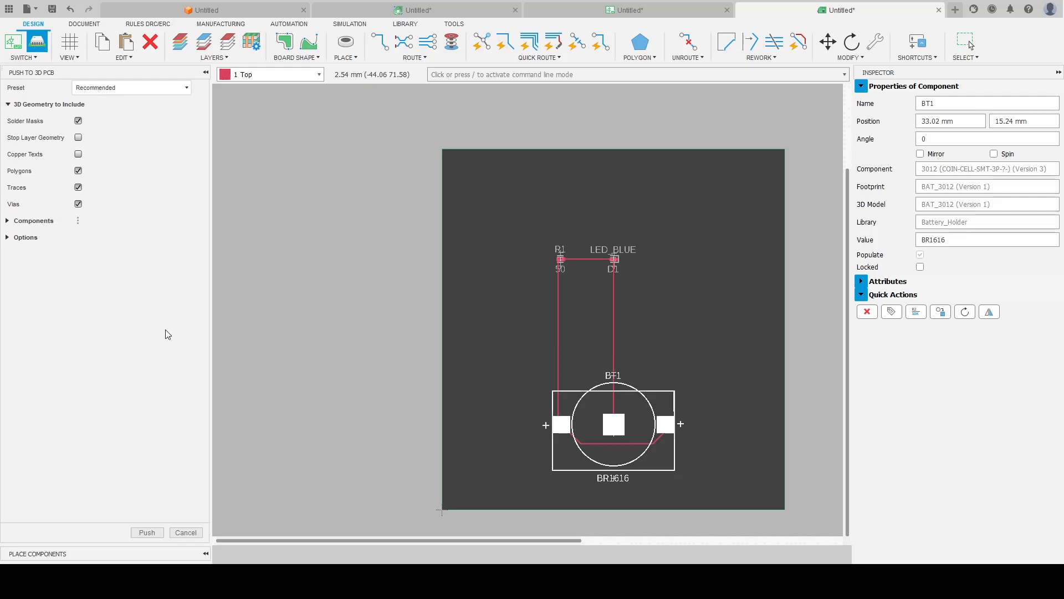
left_click(147, 532)
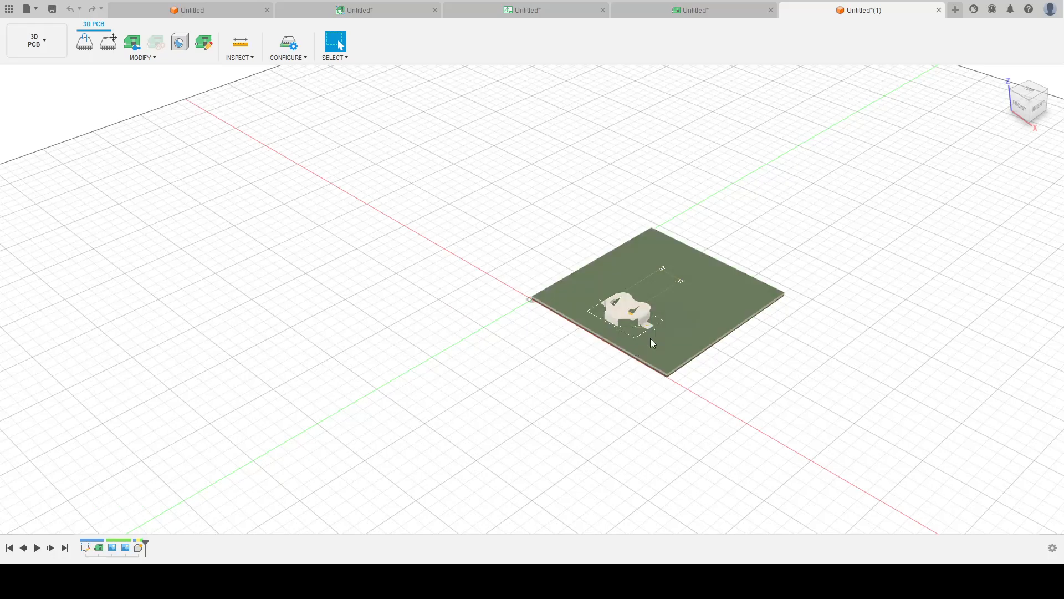
Examine the 3D board from several angles, including the battery holder, the copper traces, resistor R1 and LED D1.
scroll(644, 301, "up", 5)
scroll(646, 301, "down", 3)
scroll(647, 301, "up", 3)
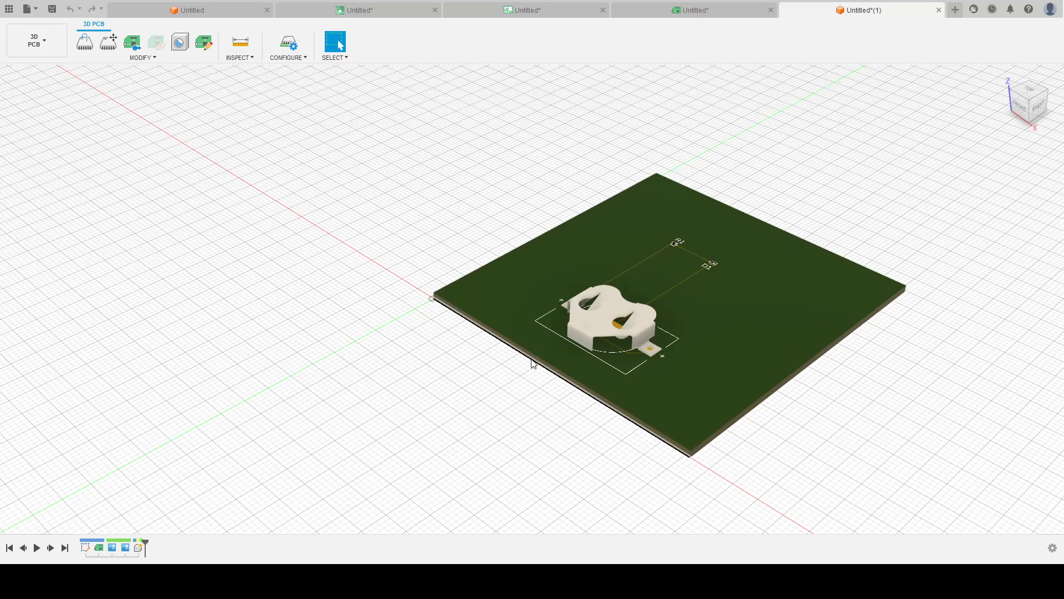
middle_click_drag(534, 364, 900, 337, "shift")
scroll(532, 361, "up", 3)
scroll(532, 357, "down", 3)
scroll(893, 336, "up", 5)
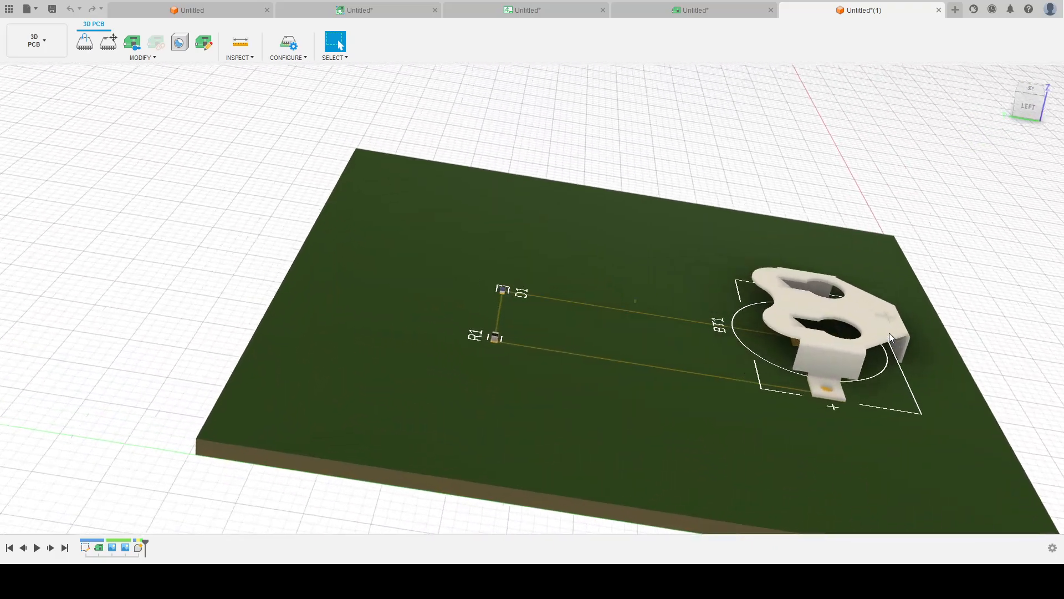
scroll(891, 337, "down", 5)
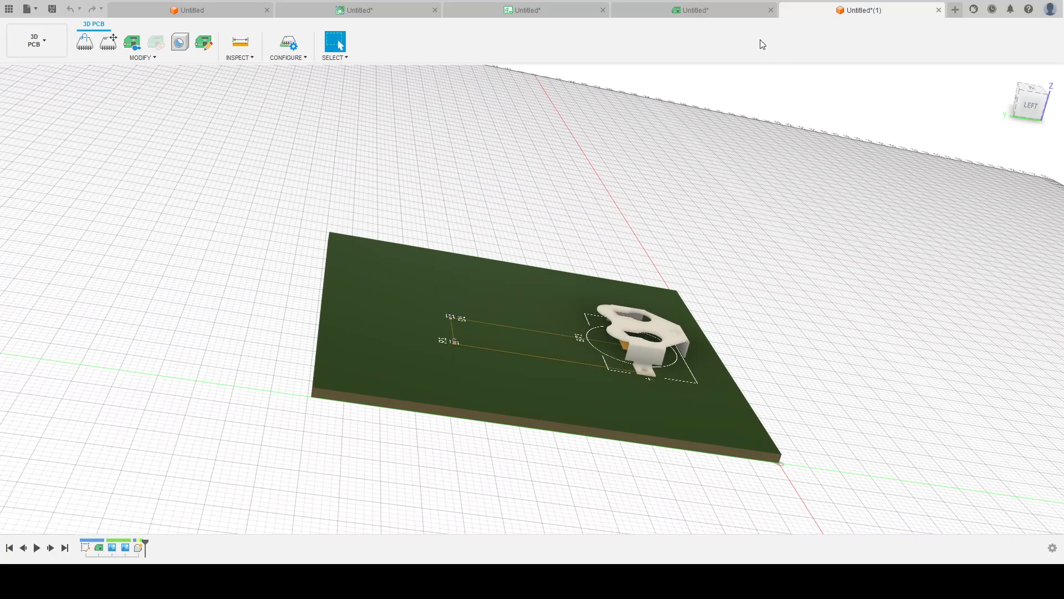
Compare the 2D board layout with the generated 3D PCB model.
left_click(698, 10)
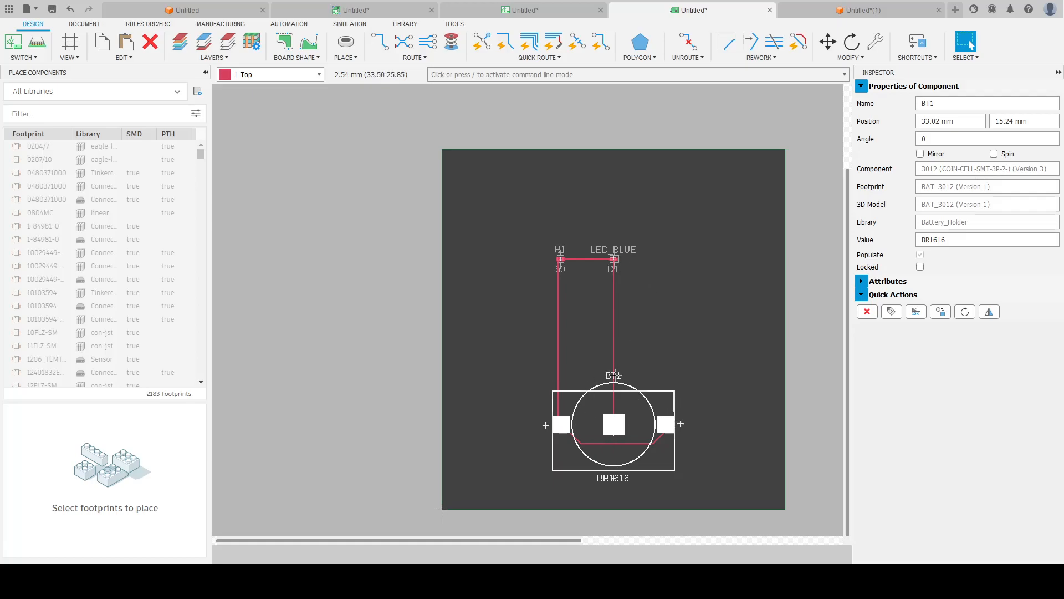
left_click(860, 10)
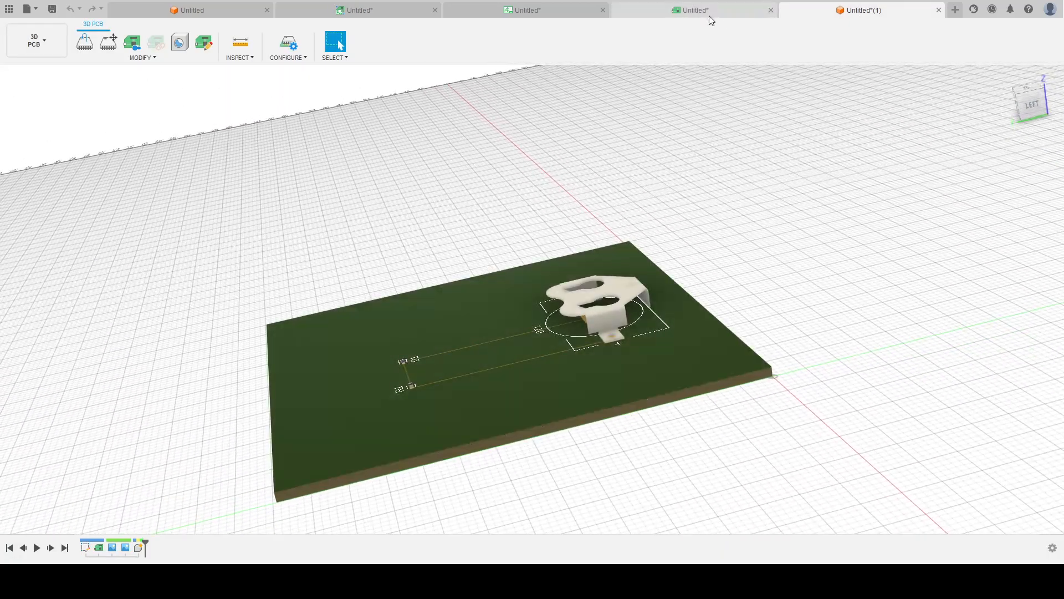
left_click(700, 10)
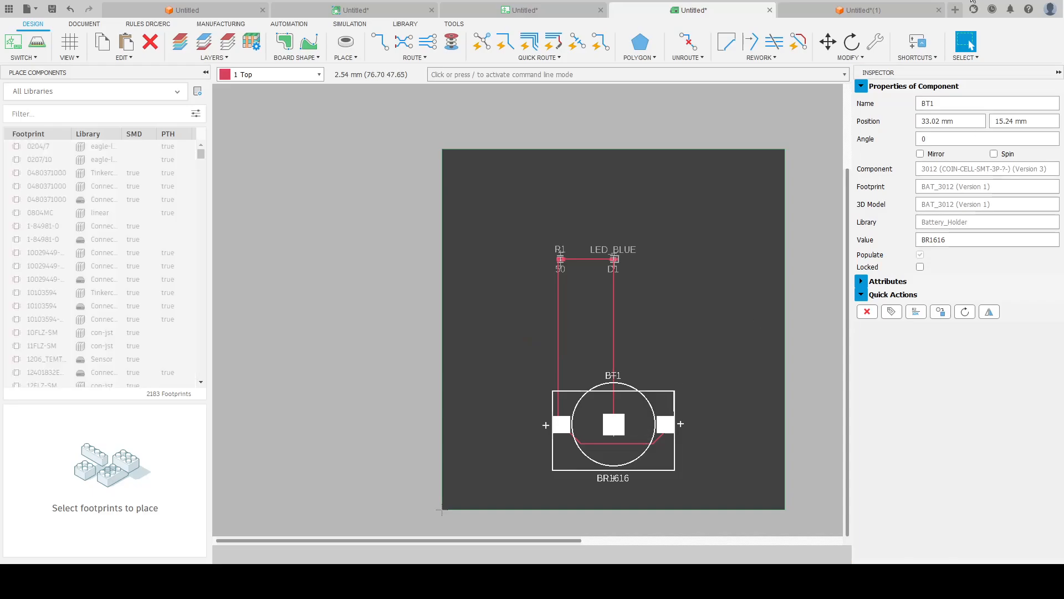
left_click(826, 14)
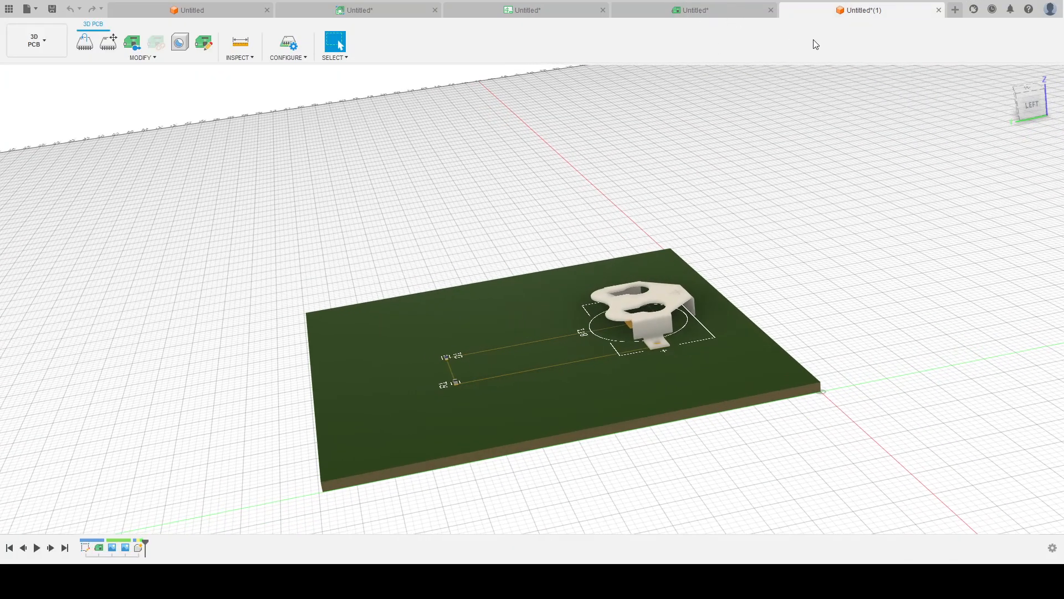
Review the electronics design overview alongside its linked schematic, PCB layout and 3D board documents.
left_click(384, 11)
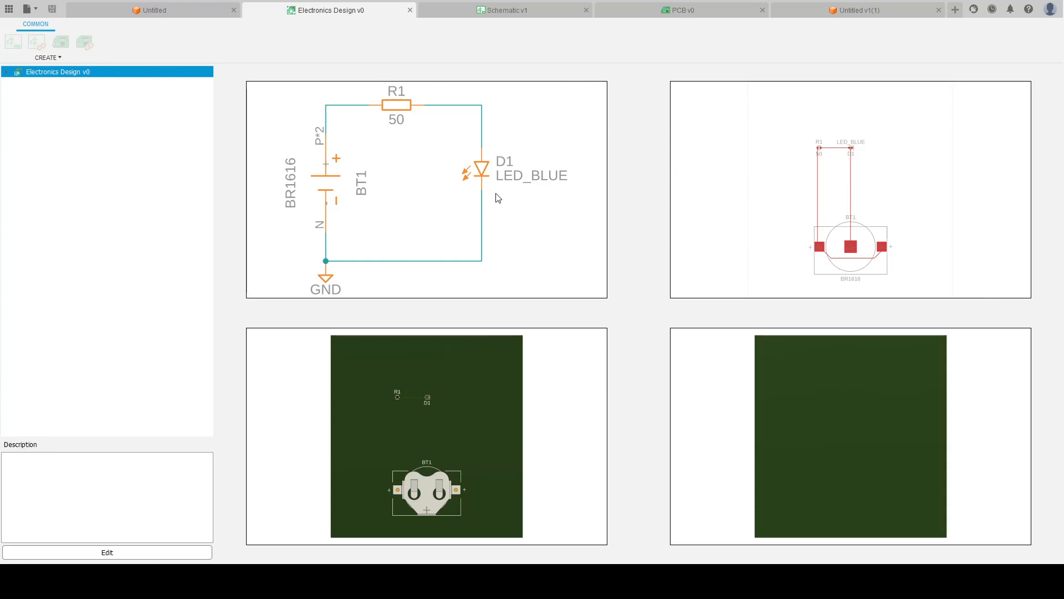
left_click(510, 10)
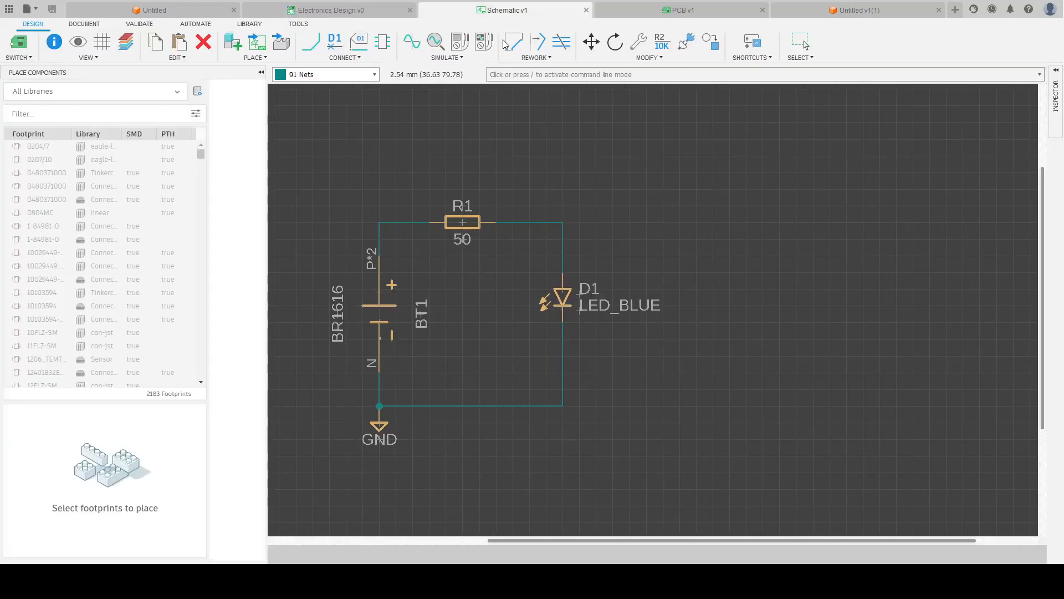
left_click(357, 11)
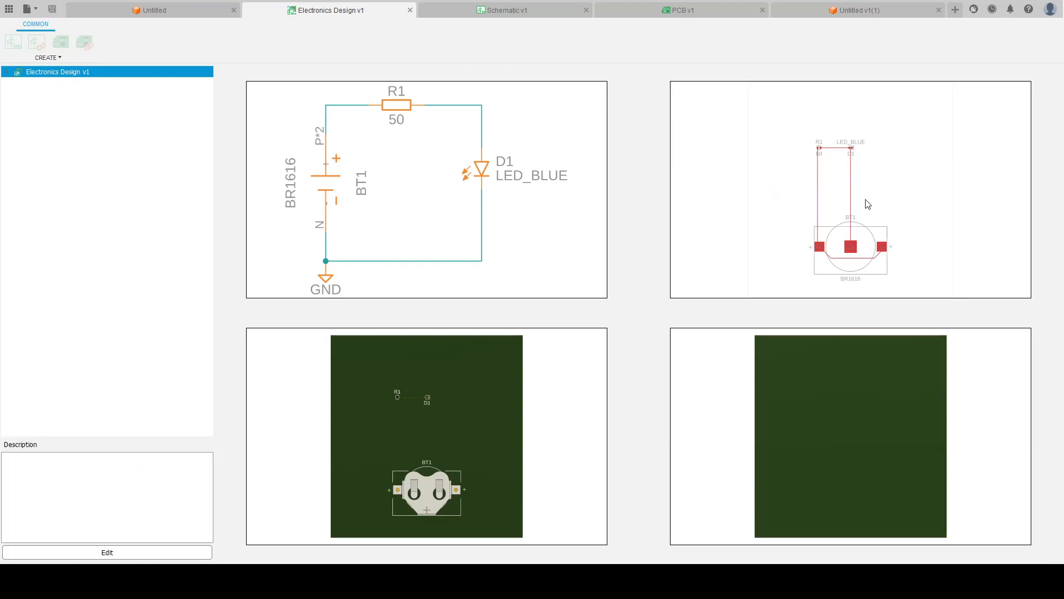
left_click(680, 11)
left_click(339, 11)
left_click(863, 10)
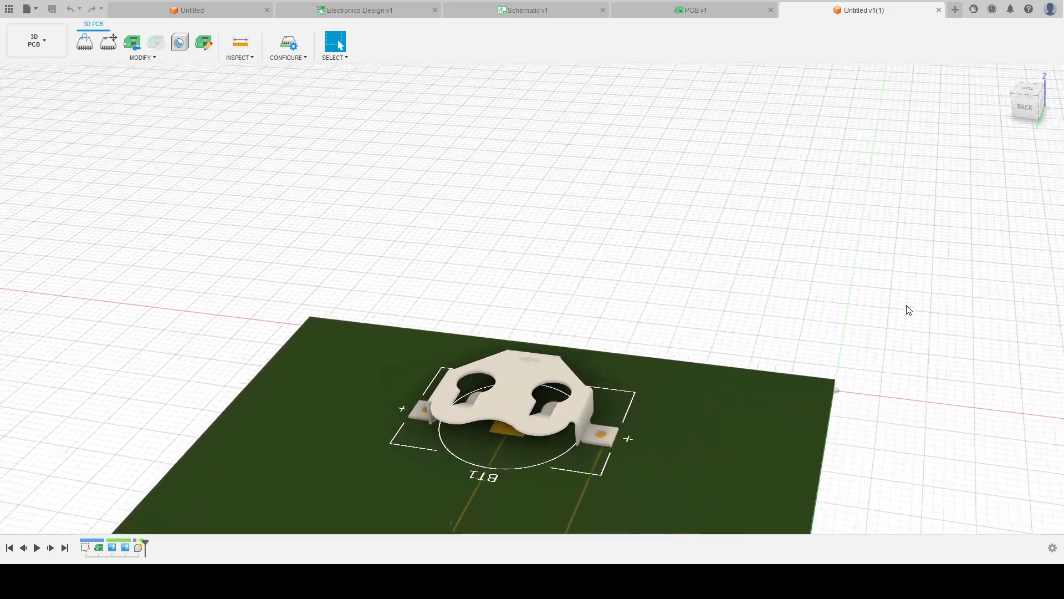
left_click(341, 10)
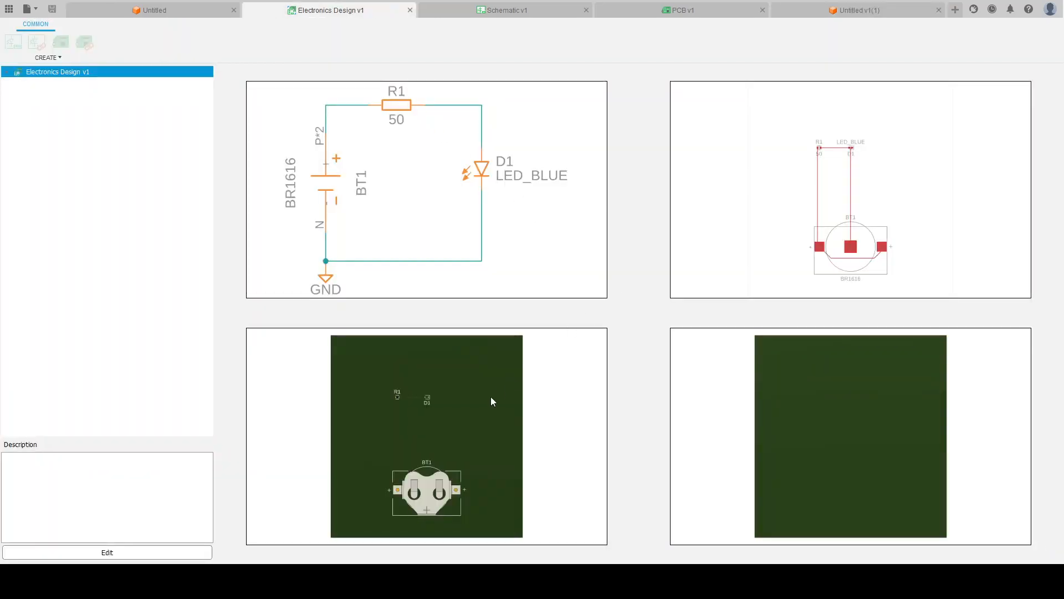